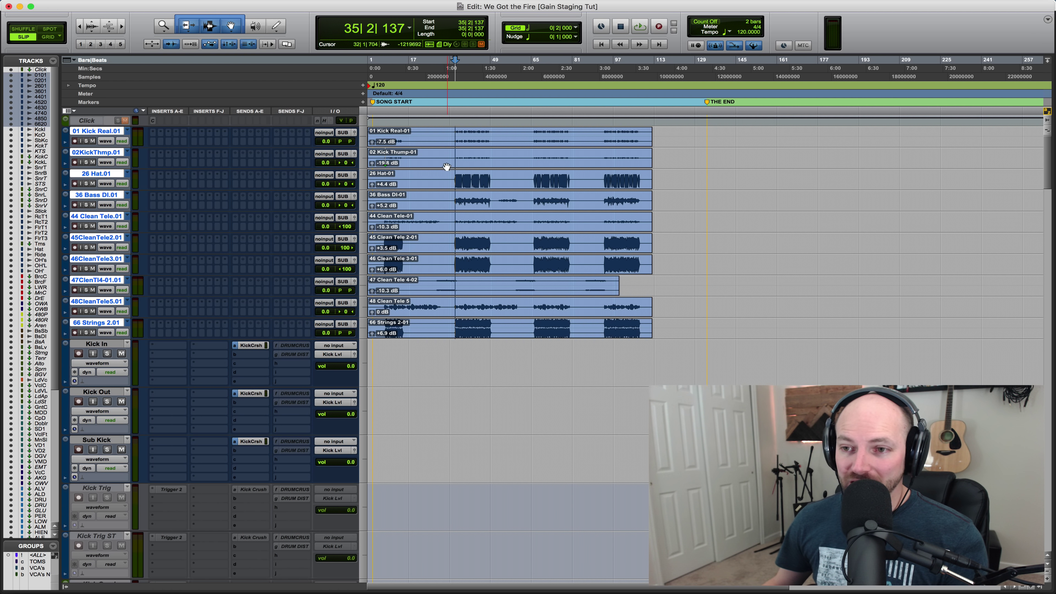
Audition the raw tracks from the kick transient at 35|2|137, keeping the playback start there
{"action": "left_click", "coordinate": [447, 133]}
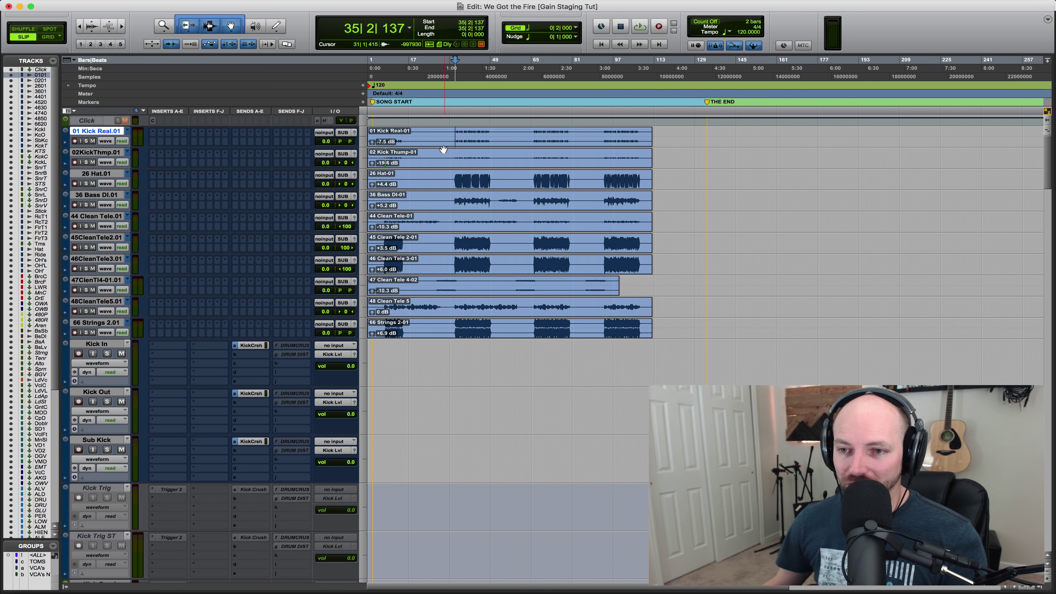
{"action": "left_click", "coordinate": [449, 158]}
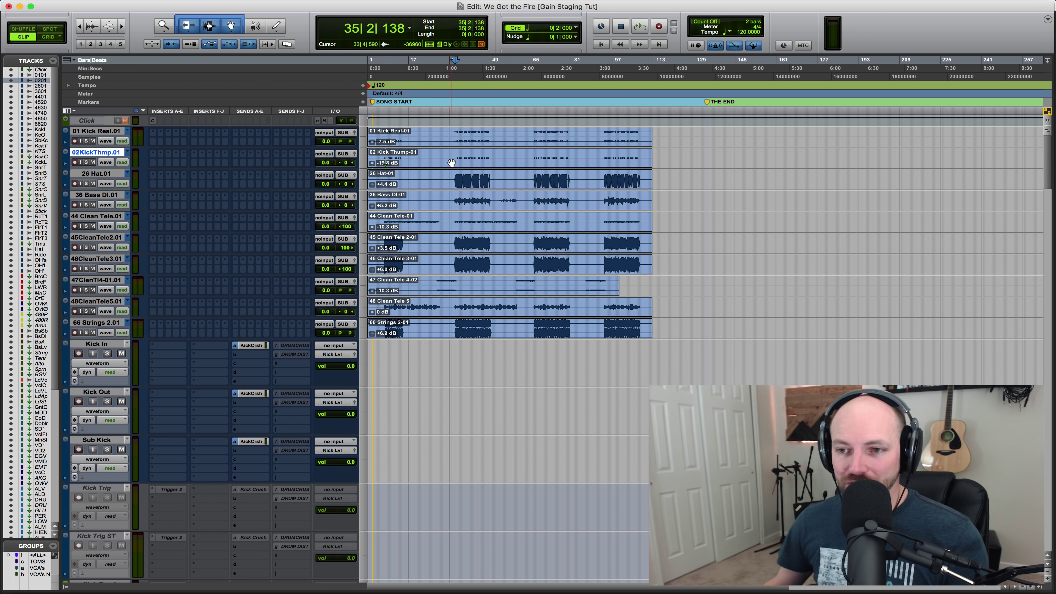
{"action": "left_click", "coordinate": [440, 175]}
{"action": "left_click", "coordinate": [439, 201]}
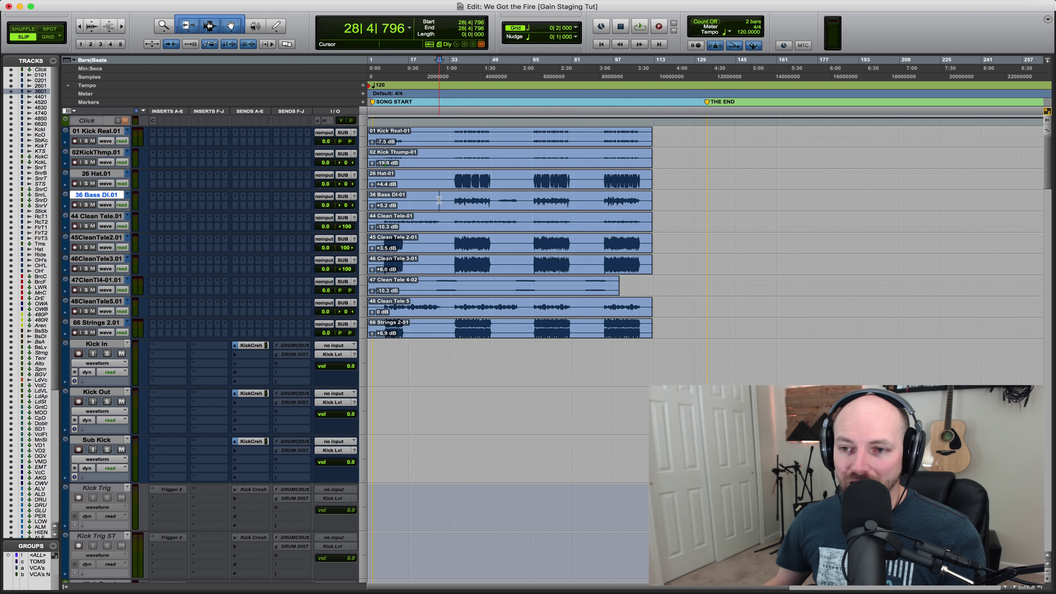
{"action": "key", "text": "Tab"}
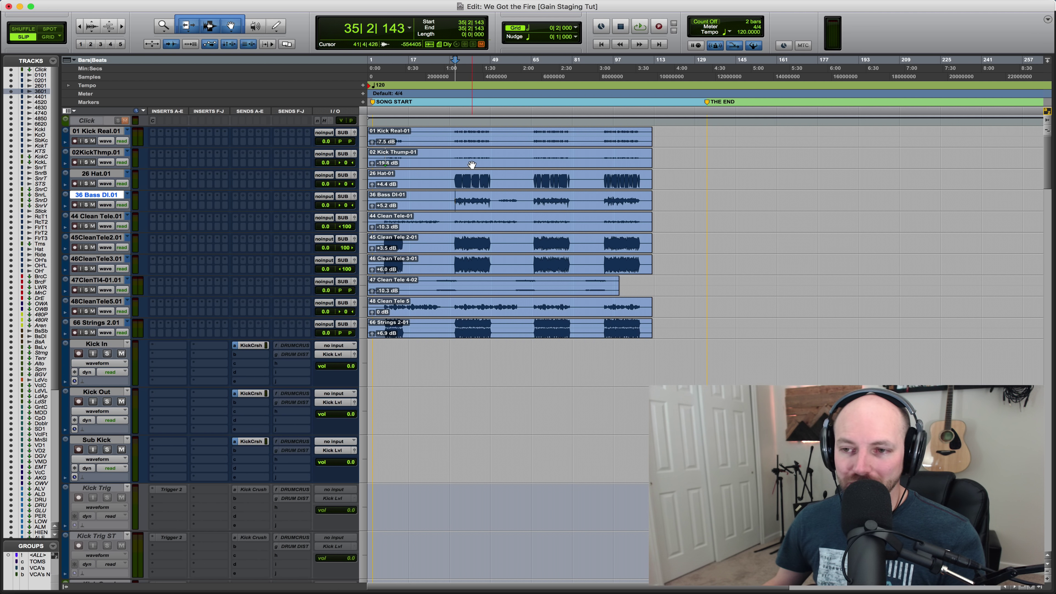
{"action": "left_click", "coordinate": [448, 134]}
{"action": "key", "text": "space"}
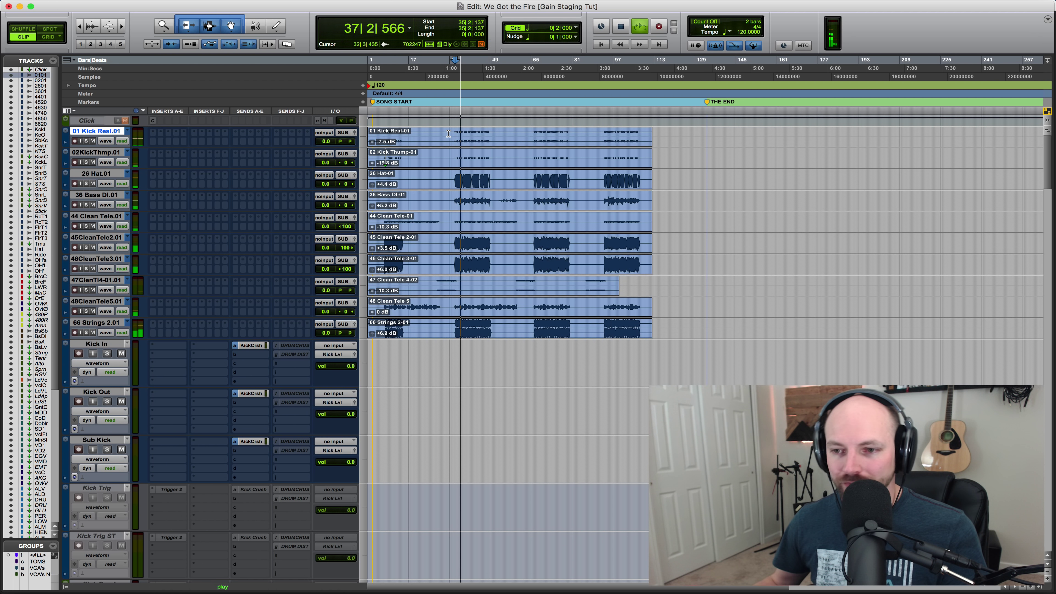
{"action": "key", "text": "space"}
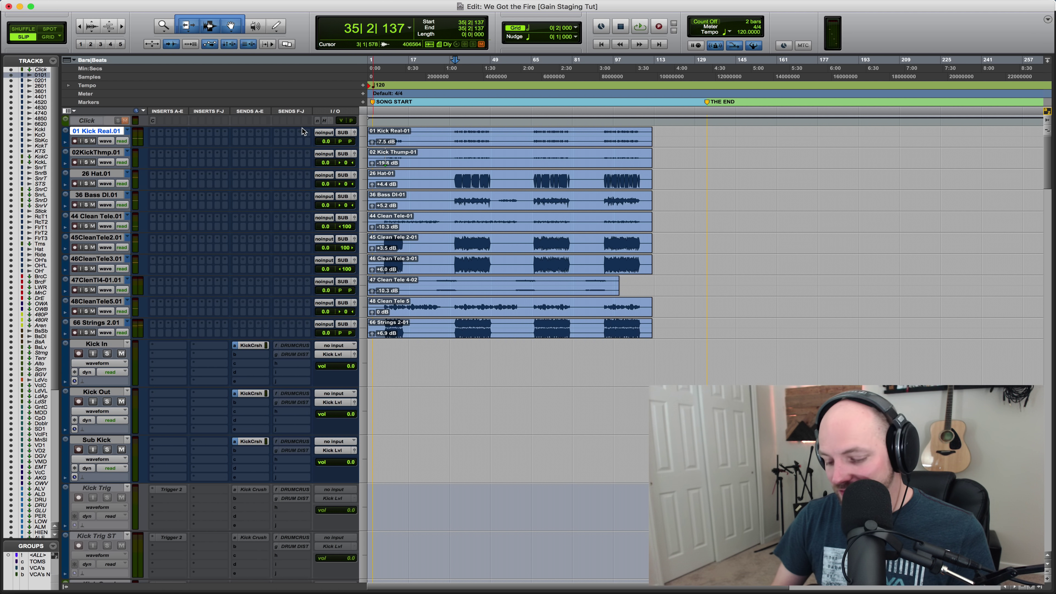
Balance faders during playback: kicks +12 dB, hat -7.3, Clean Tele 5 about -8.9, Strings 2 -17.4
{"action": "key", "text": "super+equal"}
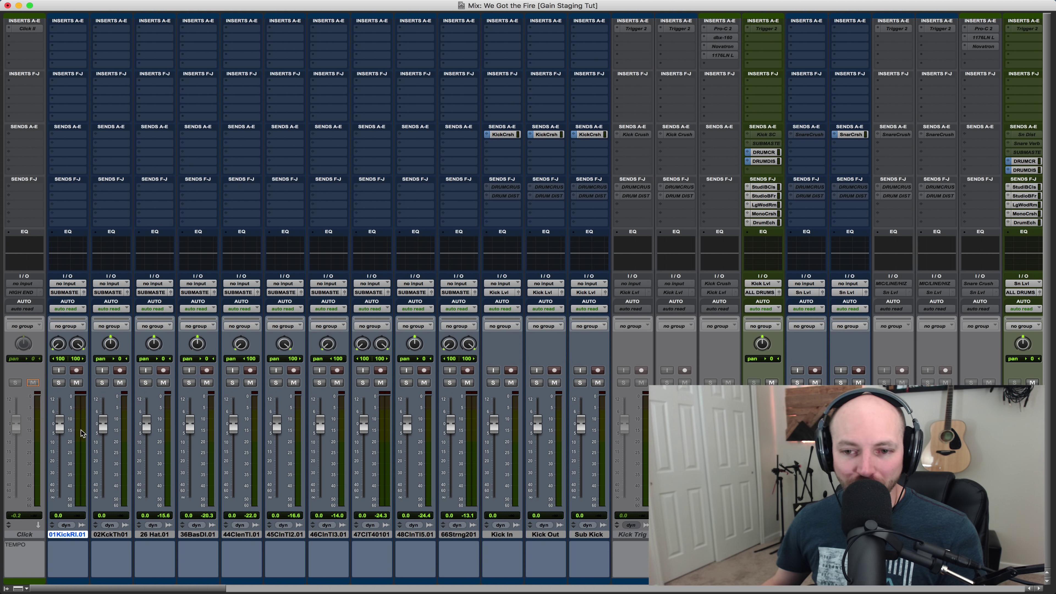
{"action": "key", "text": "space"}
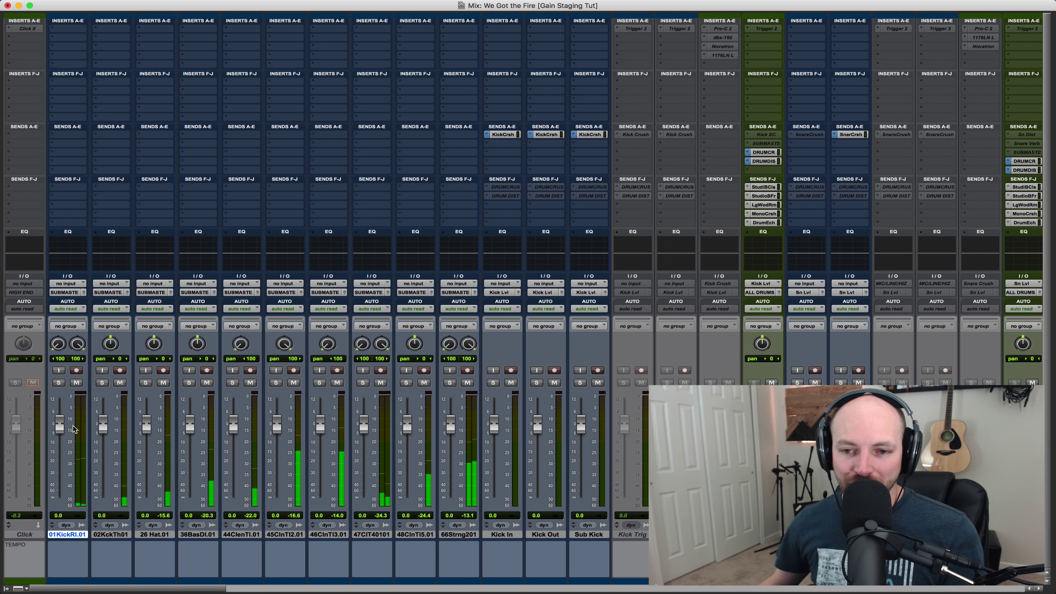
{"action": "left_click_drag", "start_coordinate": [59, 425], "coordinate": [103, 398]}
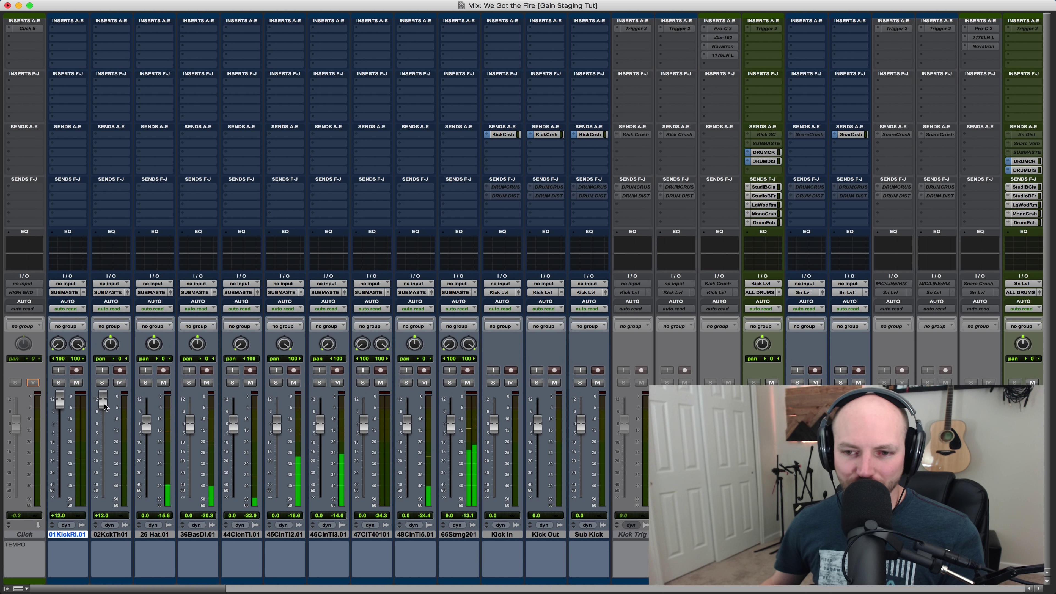
{"action": "left_click_drag", "start_coordinate": [146, 424], "coordinate": [321, 449]}
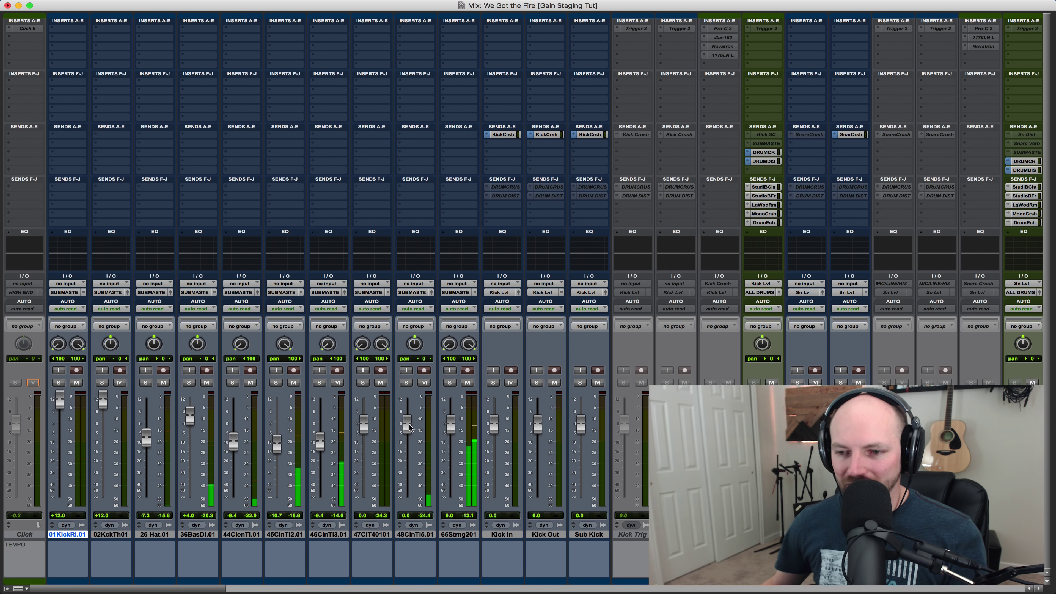
{"action": "left_click_drag", "start_coordinate": [408, 425], "coordinate": [451, 459]}
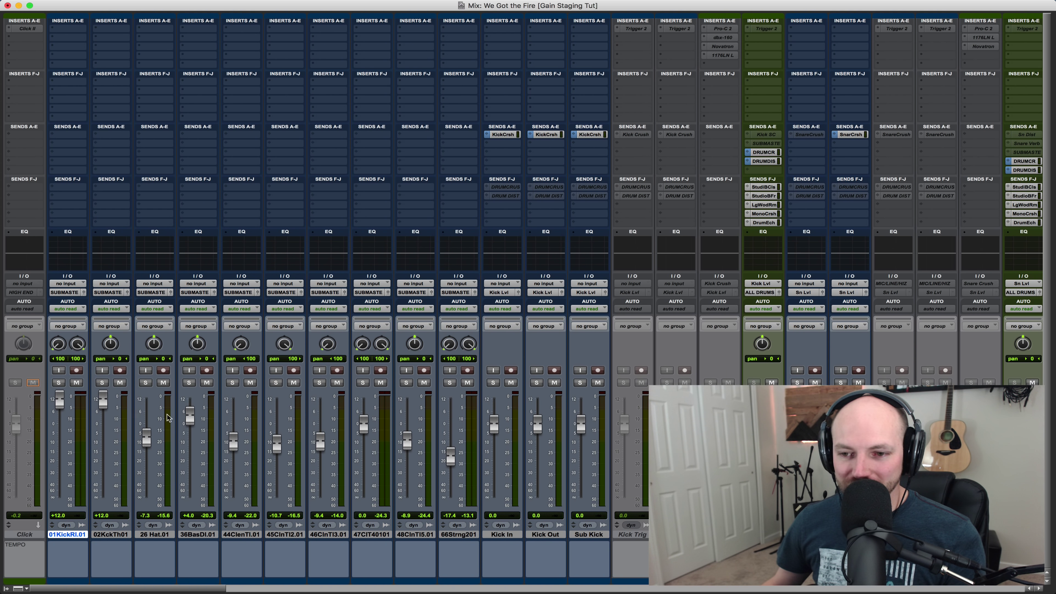
{"action": "key", "text": "super+equal"}
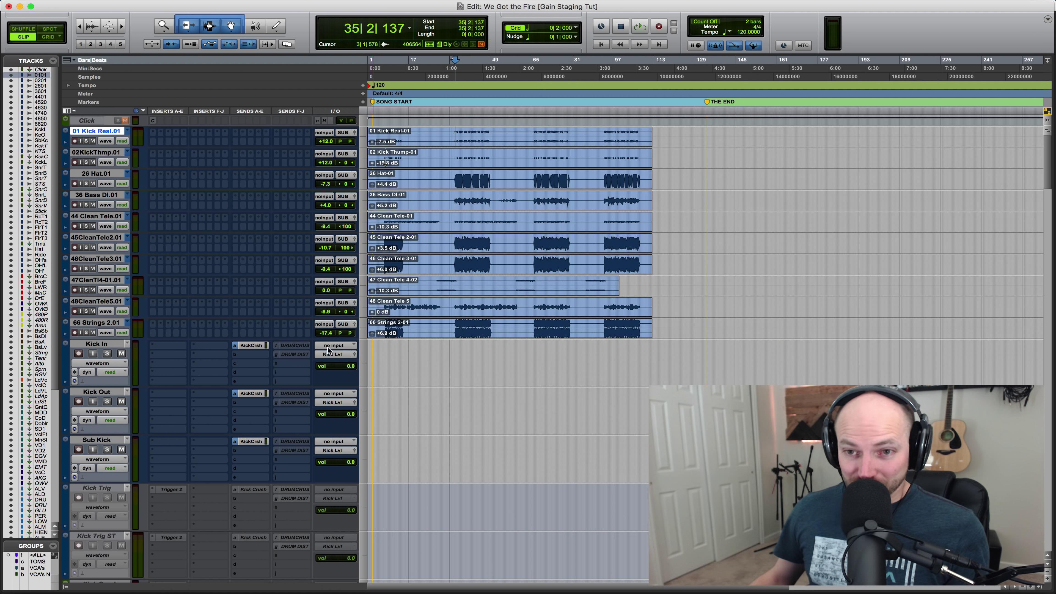
Select the kick-through-strings tracks and browse multi-mono Other plug-ins to find Trim (mono)
{"action": "left_click", "coordinate": [107, 323], "text": "shift"}
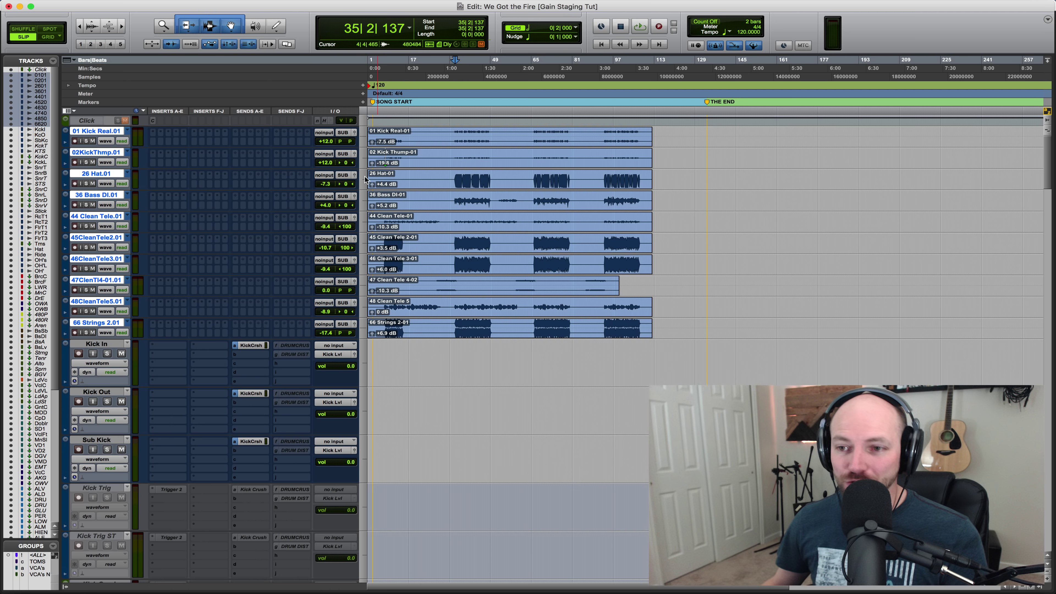
{"action": "left_click", "coordinate": [154, 133]}
{"action": "mouse_move", "coordinate": [214, 133]}
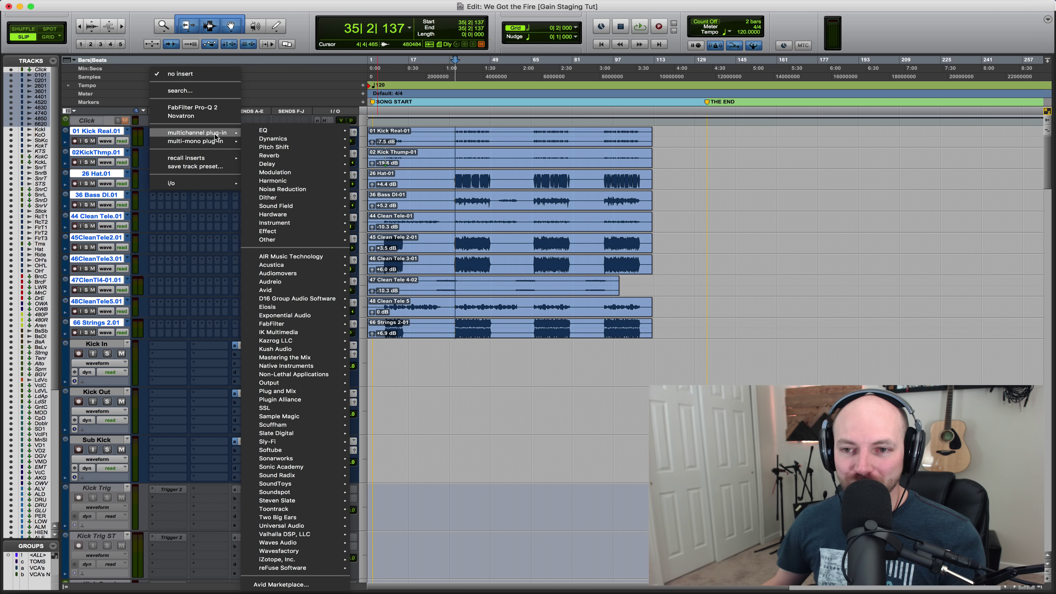
{"action": "mouse_move", "coordinate": [298, 240]}
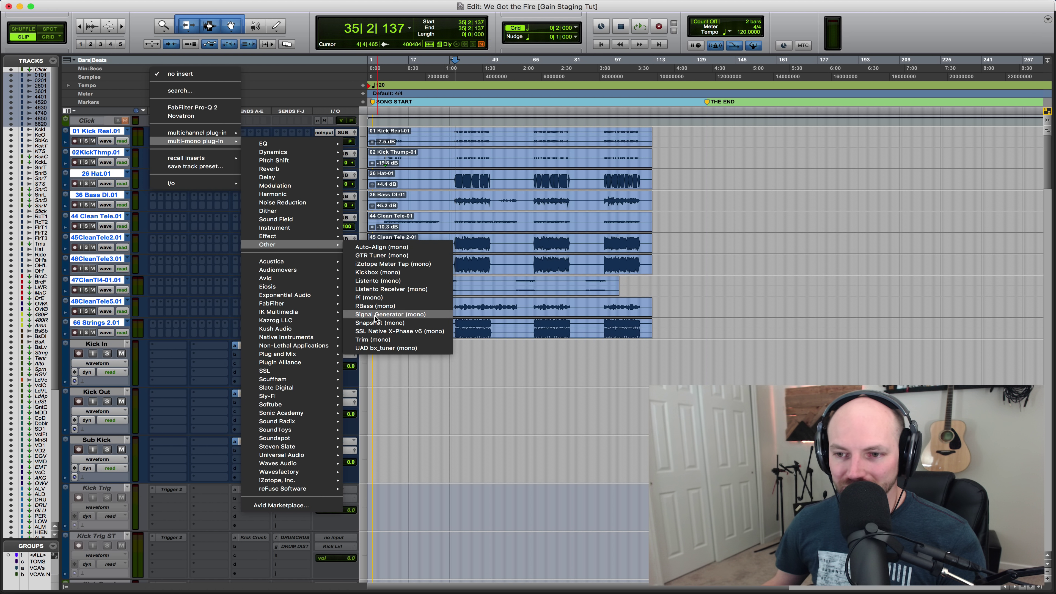
Insert a mono Trim on 01 Kick Real and load its factory default 0 dB preset
{"action": "left_click", "coordinate": [385, 340]}
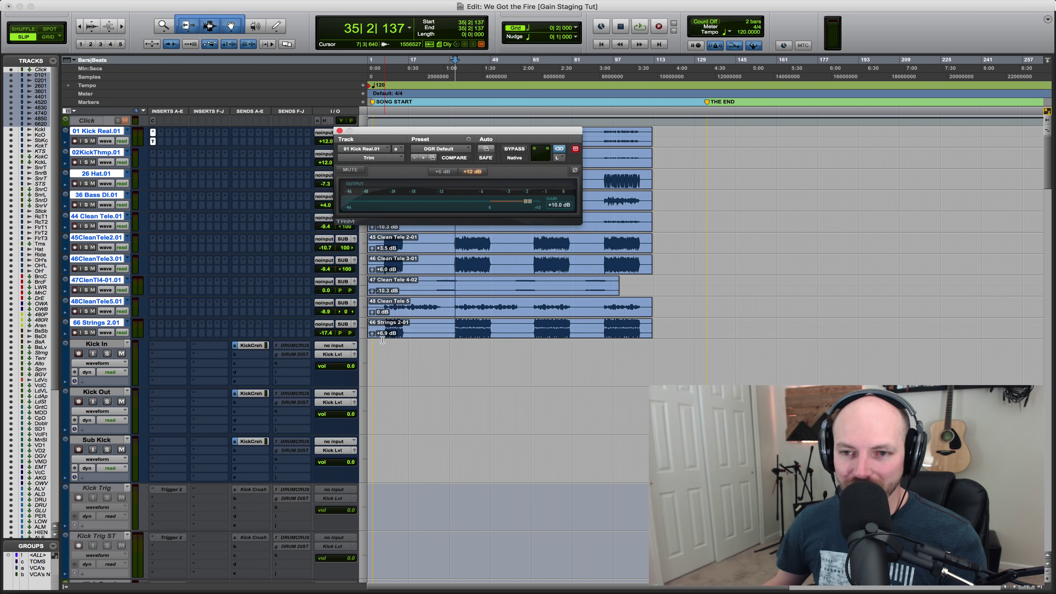
{"action": "left_click_drag", "start_coordinate": [383, 134], "coordinate": [460, 192]}
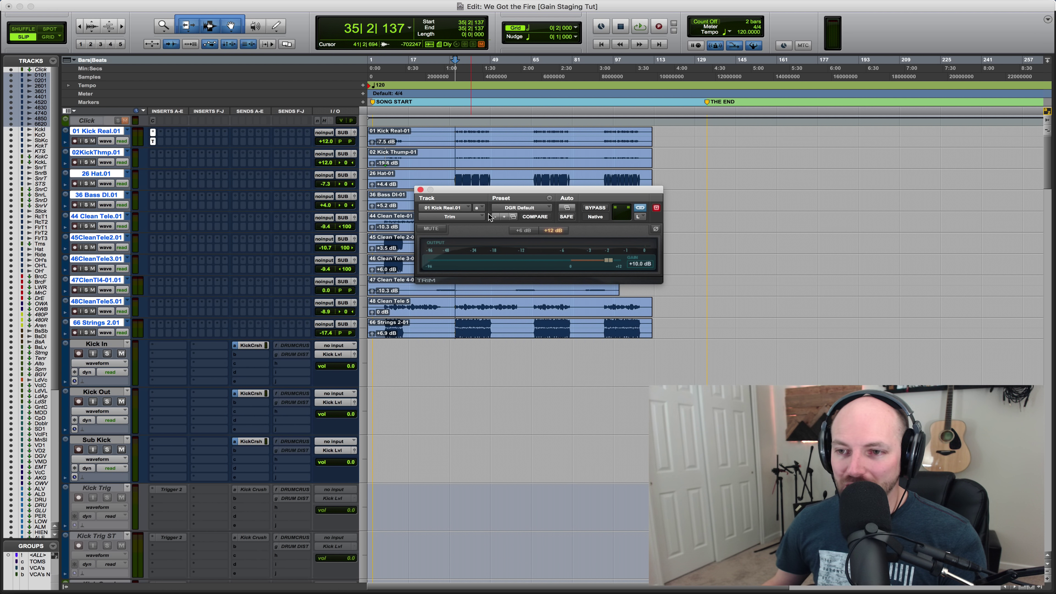
{"action": "left_click_drag", "start_coordinate": [474, 190], "coordinate": [438, 183]}
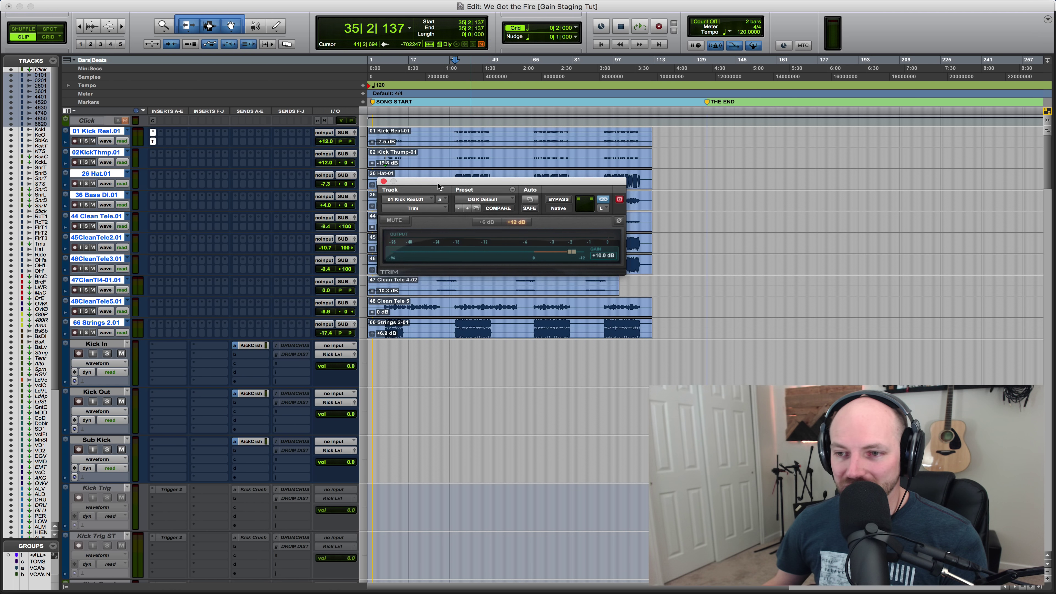
{"action": "left_click", "coordinate": [434, 139]}
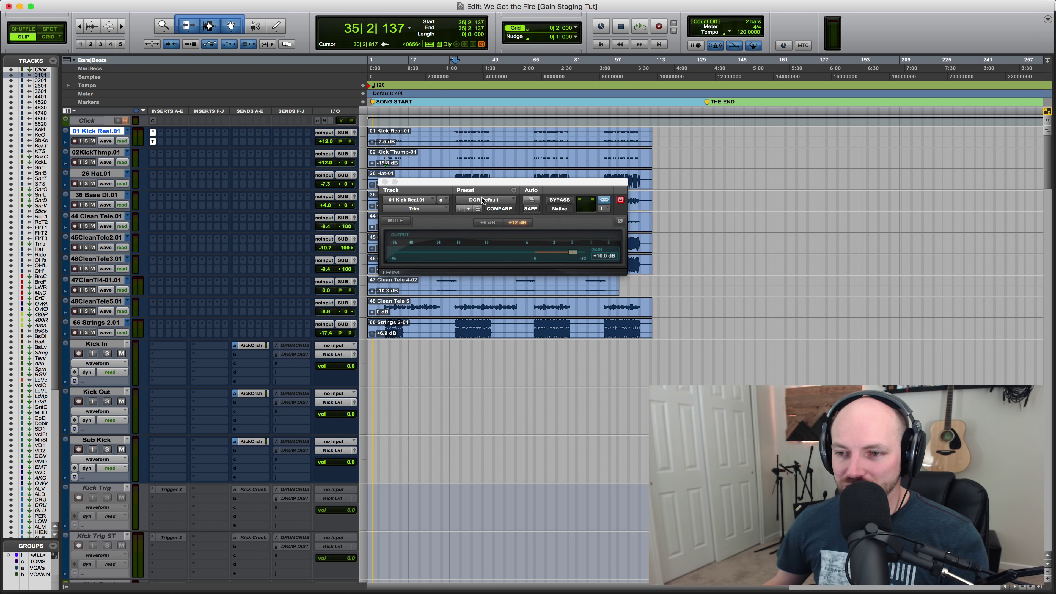
{"action": "left_click", "coordinate": [497, 198]}
{"action": "left_click", "coordinate": [497, 203]}
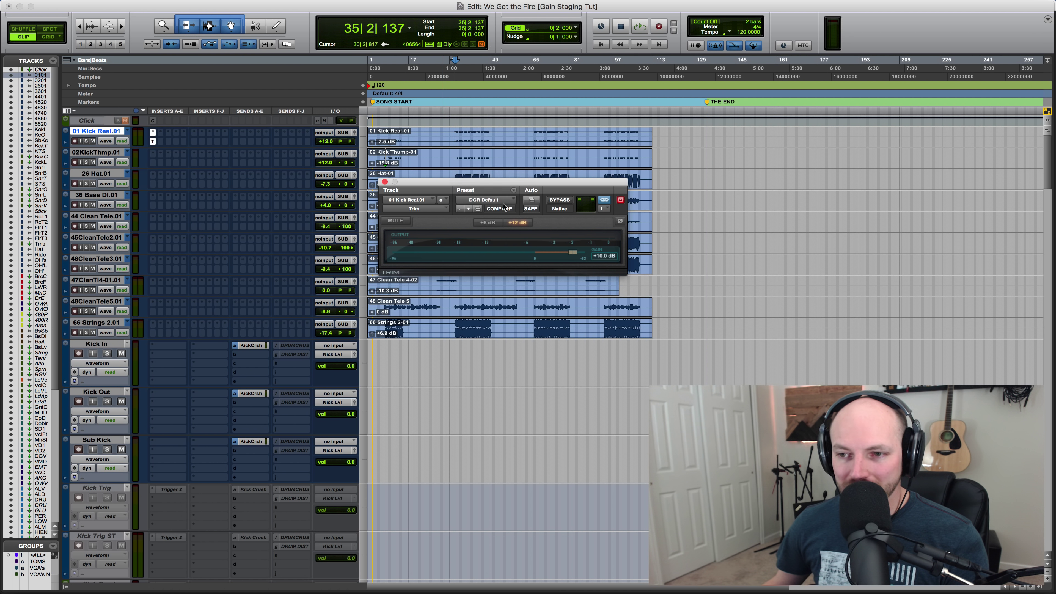
Solo the kick and adjust the Kick Real clip gain from -7.5 dB to +0.4 dB while listening
{"action": "left_click", "coordinate": [463, 151]}
{"action": "key", "text": "shift+s"}
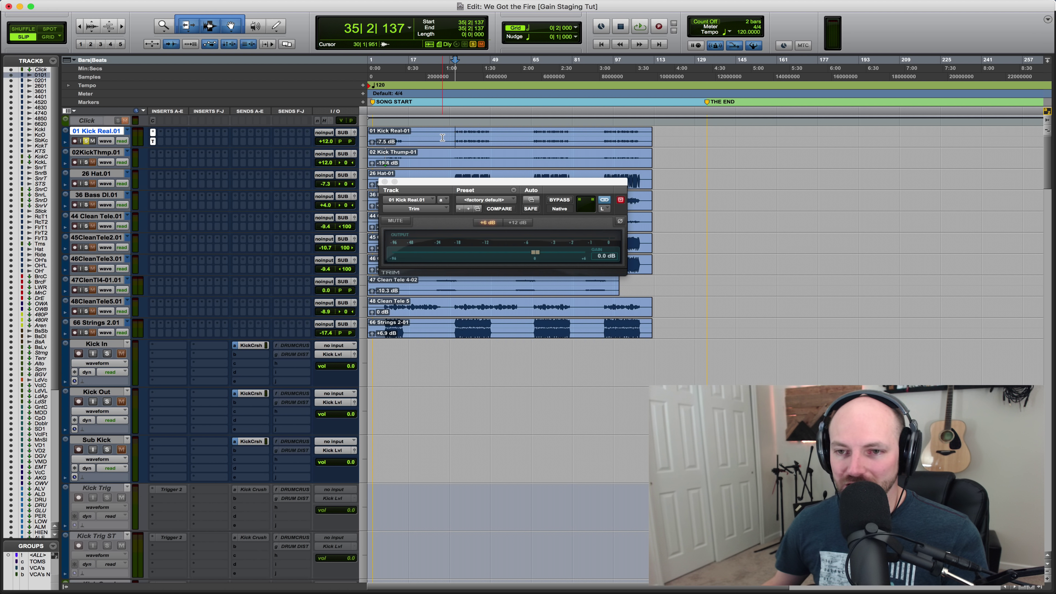
{"action": "key", "text": "space"}
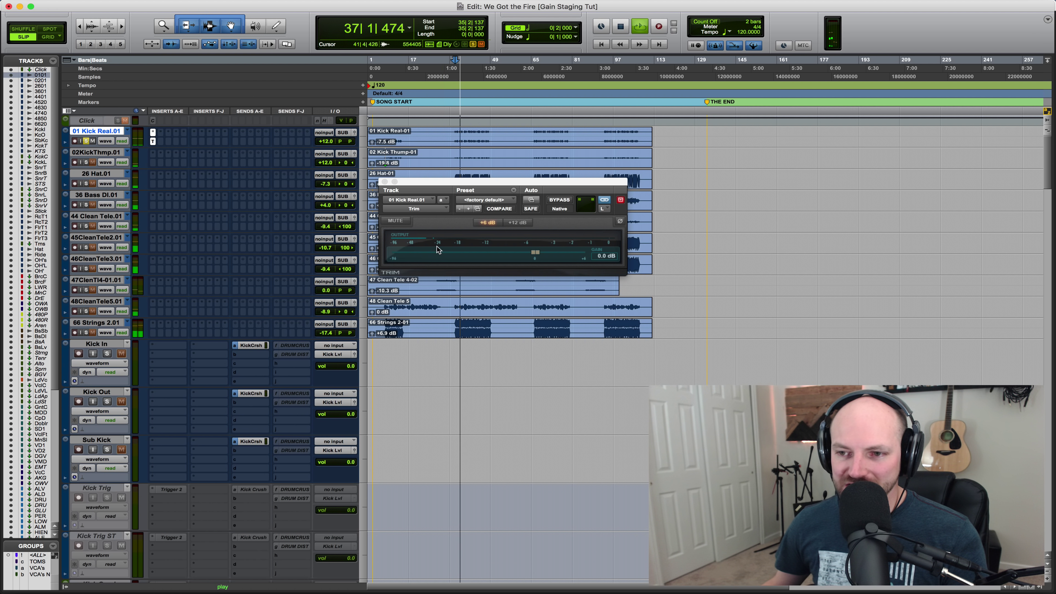
{"action": "key", "text": "space"}
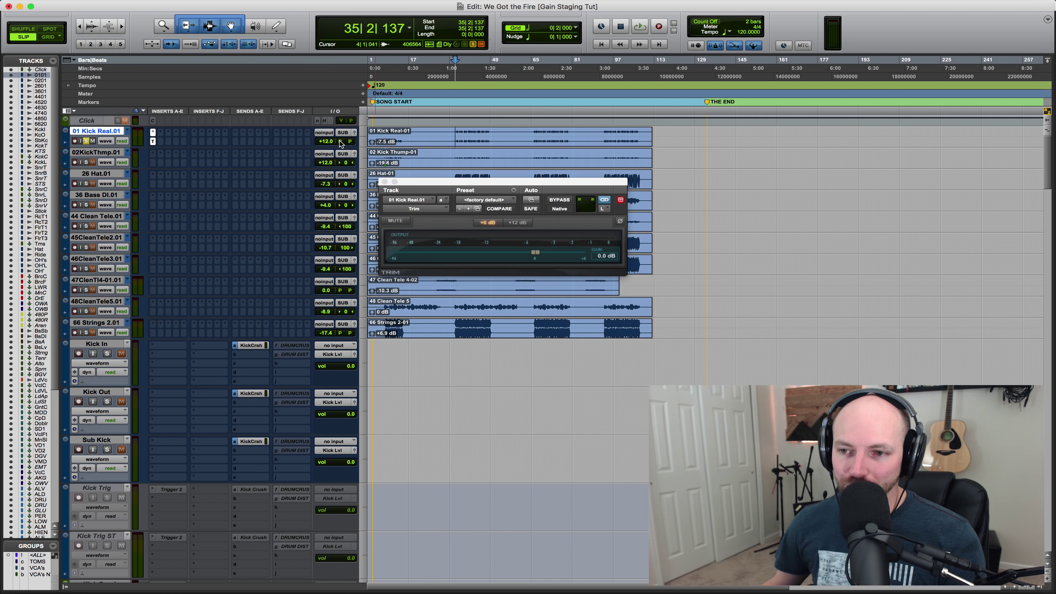
{"action": "left_click", "coordinate": [372, 144], "text": "alt"}
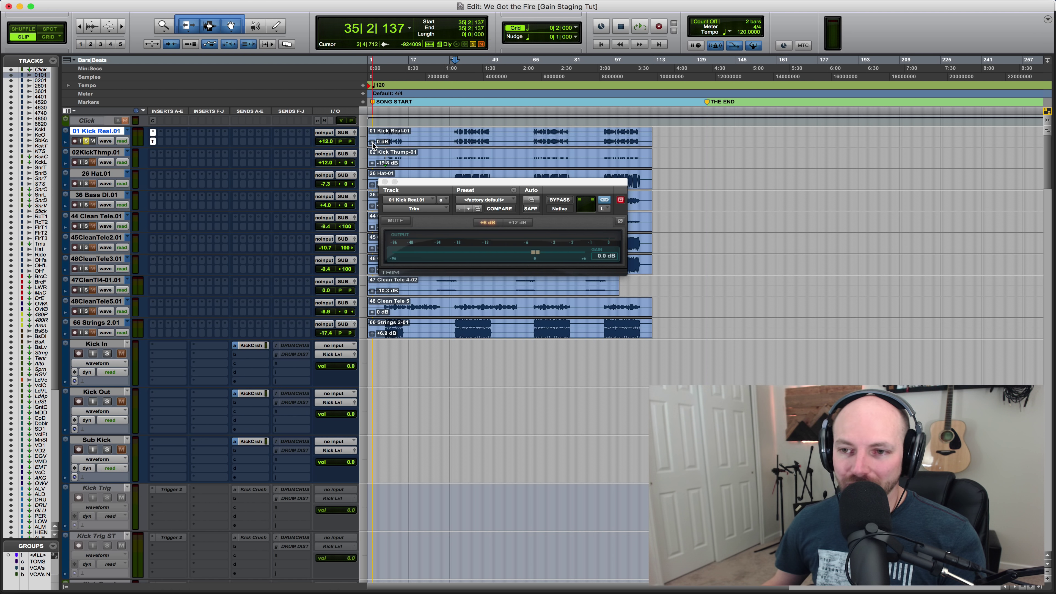
{"action": "left_click_drag", "start_coordinate": [372, 142], "coordinate": [371, 143]}
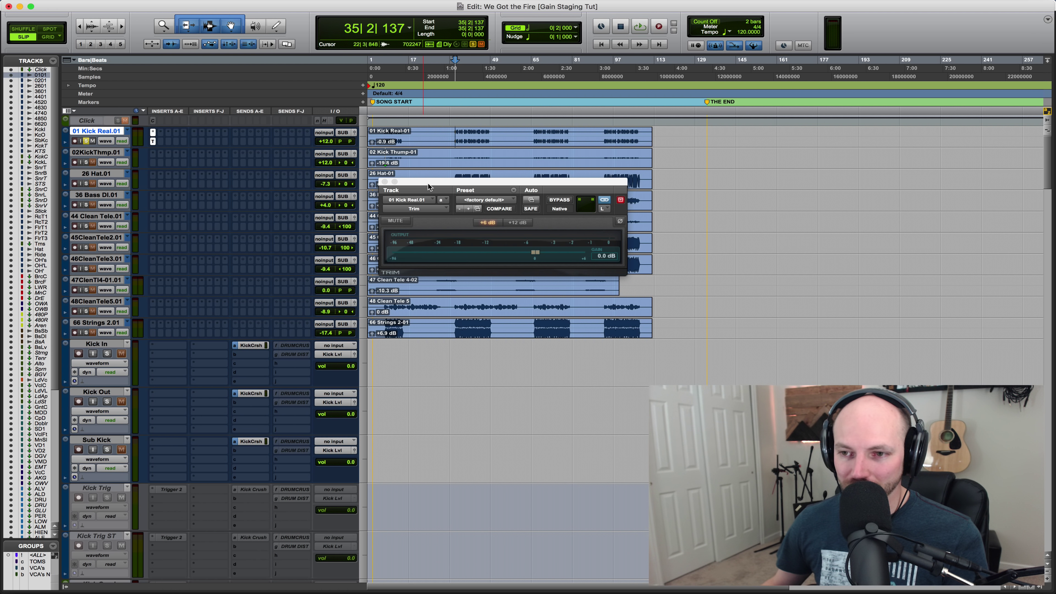
{"action": "key", "text": "space"}
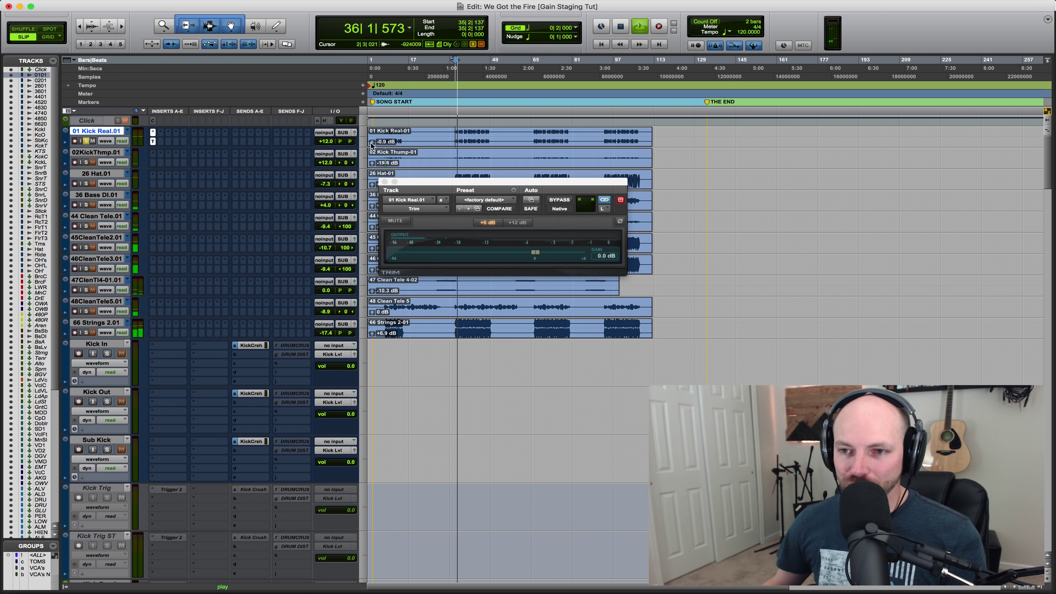
{"action": "left_click_drag", "start_coordinate": [371, 142], "coordinate": [368, 135]}
{"action": "key", "text": "space"}
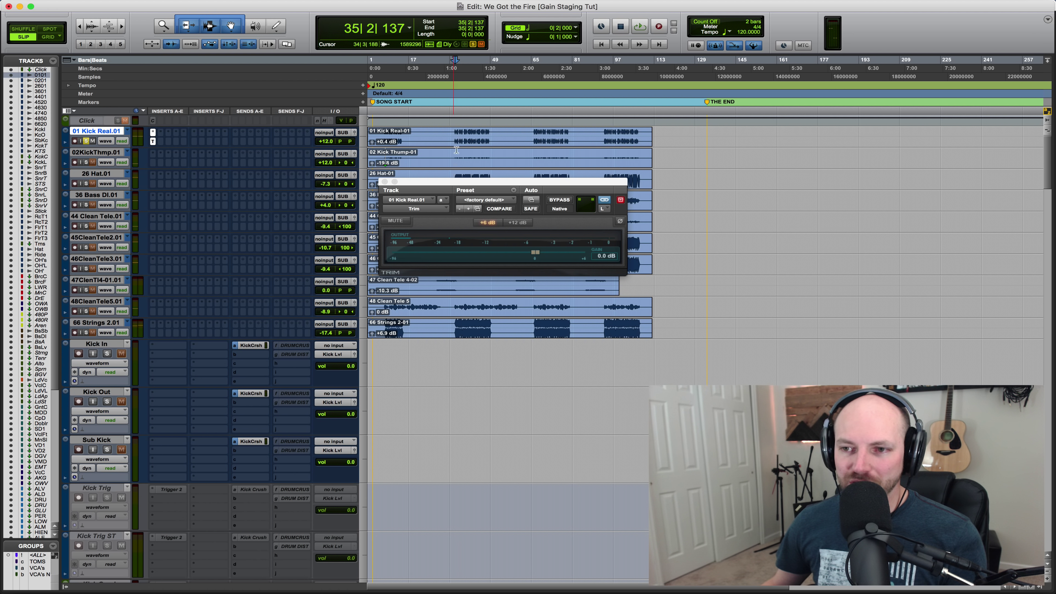
{"action": "key", "text": "ctrl+Up"}
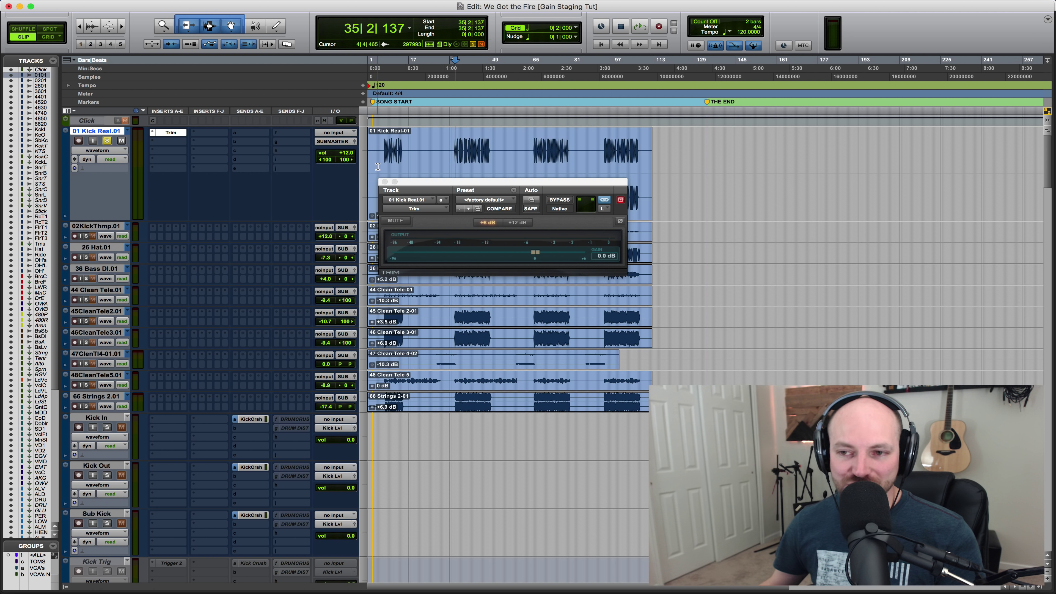
Close the Trim window and switch to StereoMonoizer, set to normalize to -18 dBFS
{"action": "left_click", "coordinate": [383, 182]}
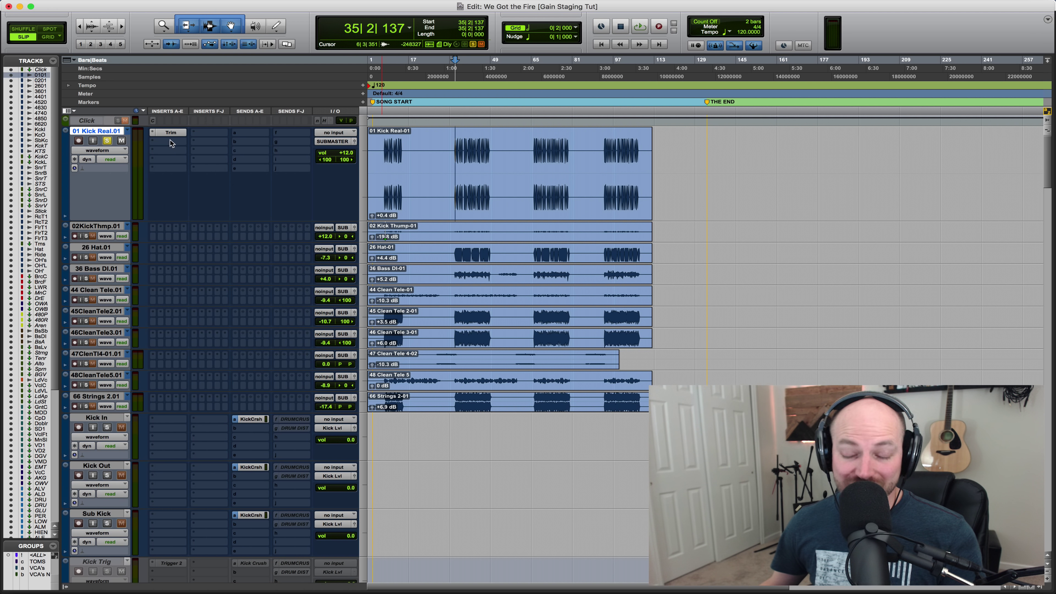
{"action": "double_click", "coordinate": [106, 130]}
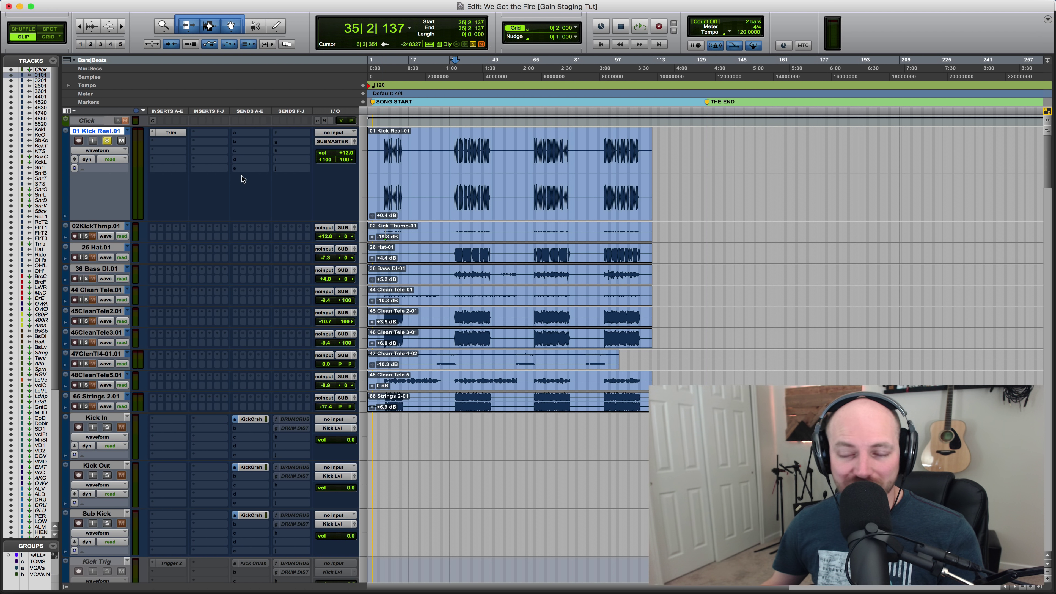
{"action": "key", "text": "super+Tab"}
{"action": "key", "text": "super+Tab"}
{"action": "key", "text": "super+Tab"}
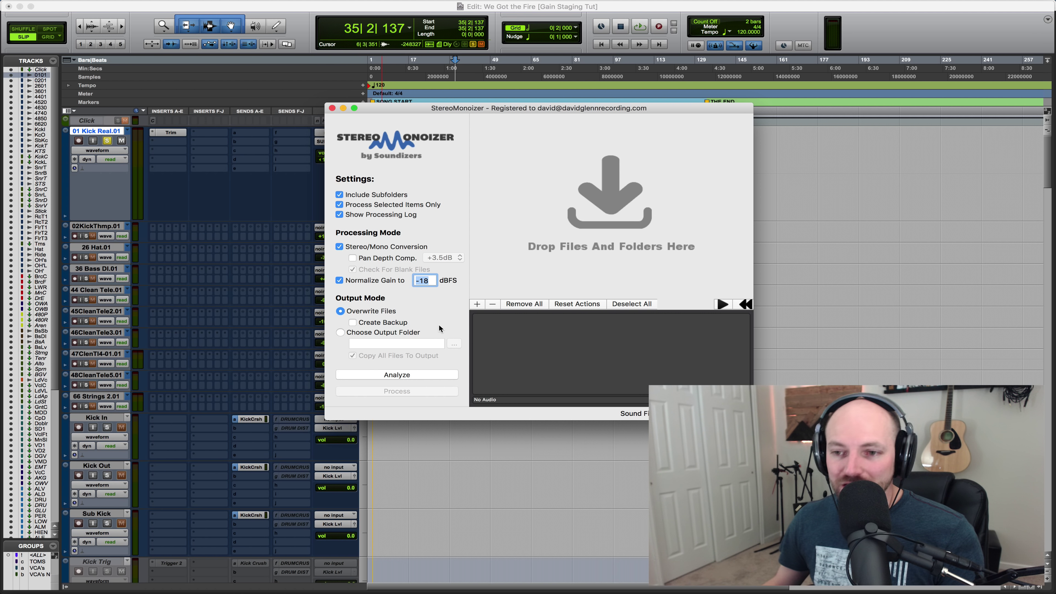
Load the We Got the Fire [Drums and Stuff 70 bpm] folder's WAVs into StereoMonoizer
{"action": "key", "text": "super+Tab"}
{"action": "key", "text": "super+Tab"}
{"action": "key", "text": "super+Tab"}
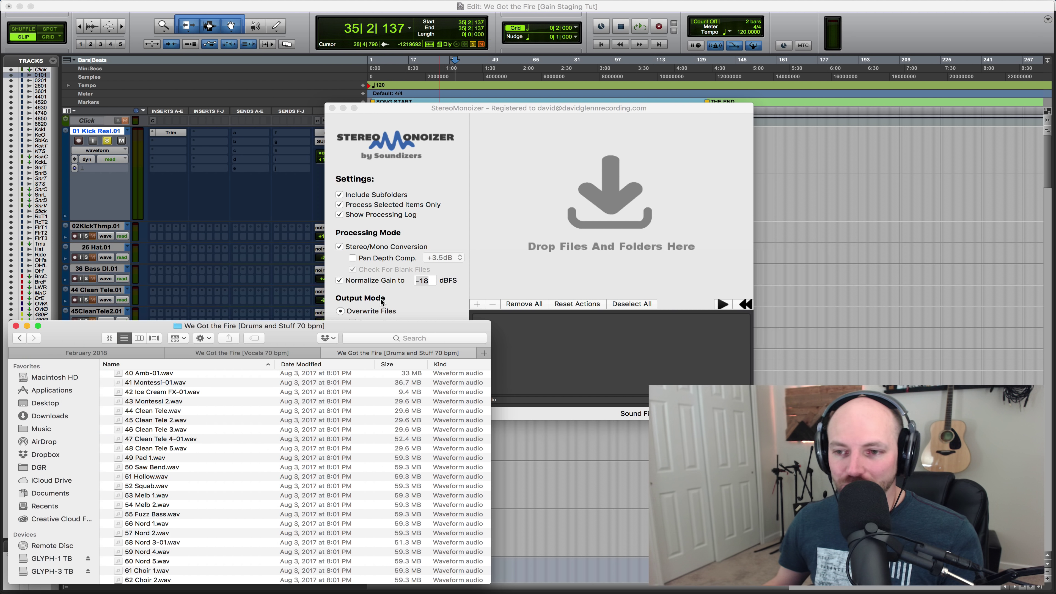
{"action": "key", "text": "super+Up"}
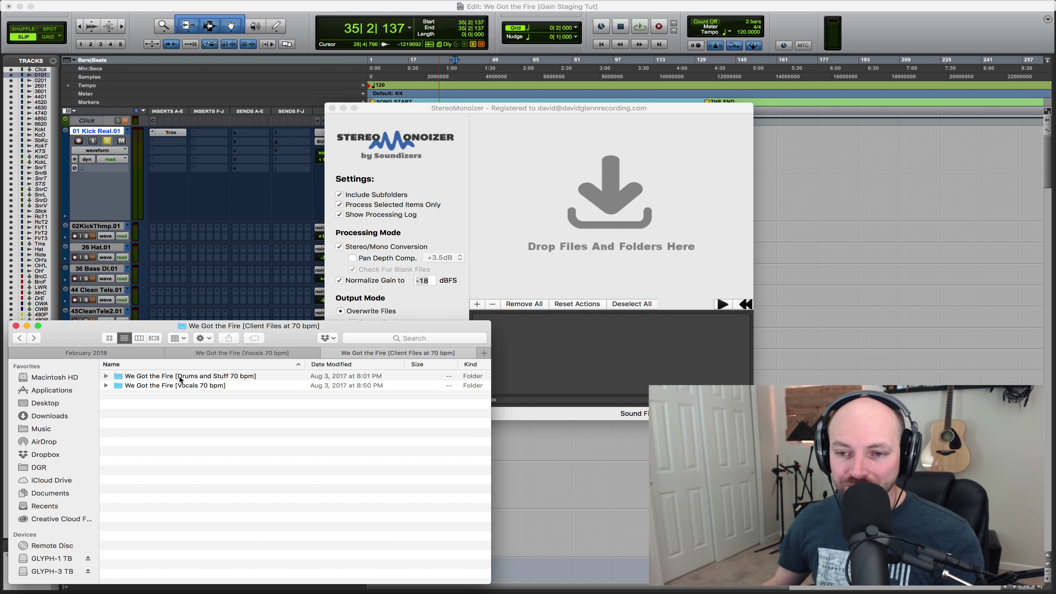
{"action": "left_click", "coordinate": [177, 378]}
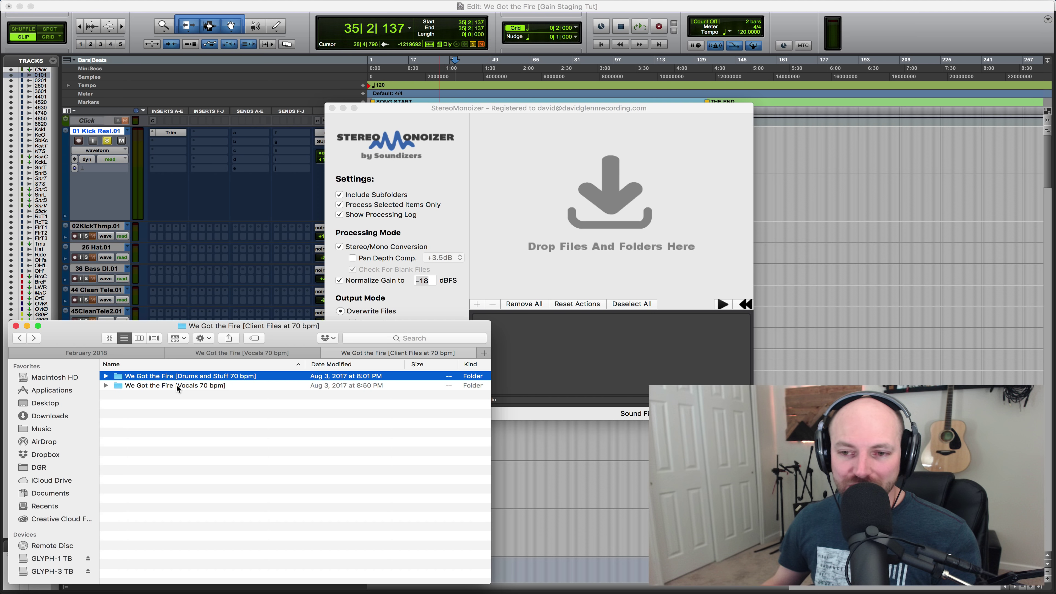
{"action": "left_click", "coordinate": [179, 388]}
{"action": "left_click", "coordinate": [186, 380]}
{"action": "left_click_drag", "start_coordinate": [186, 380], "coordinate": [544, 227]}
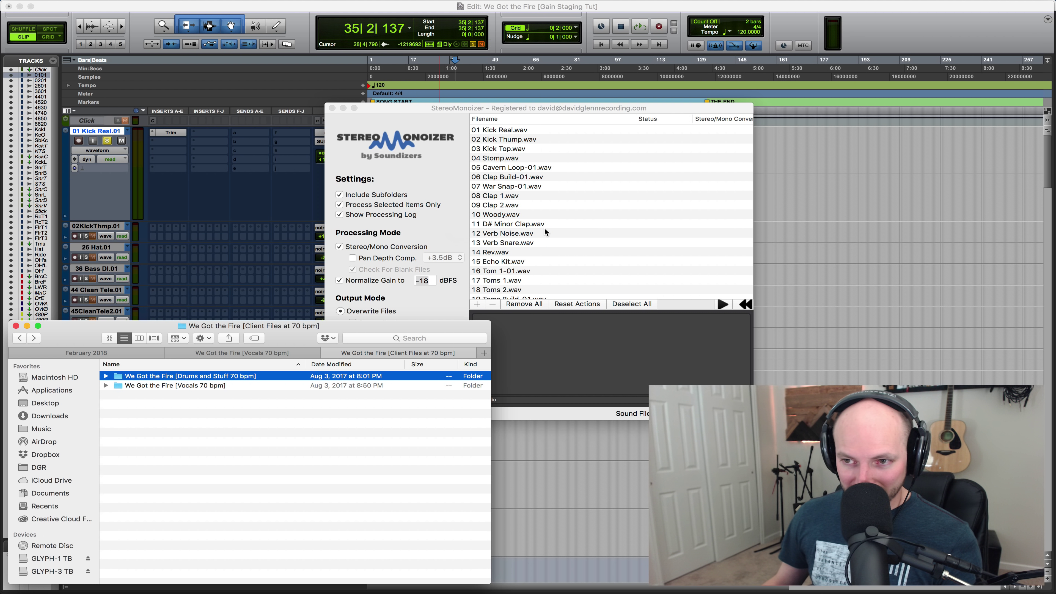
{"action": "left_click", "coordinate": [406, 109]}
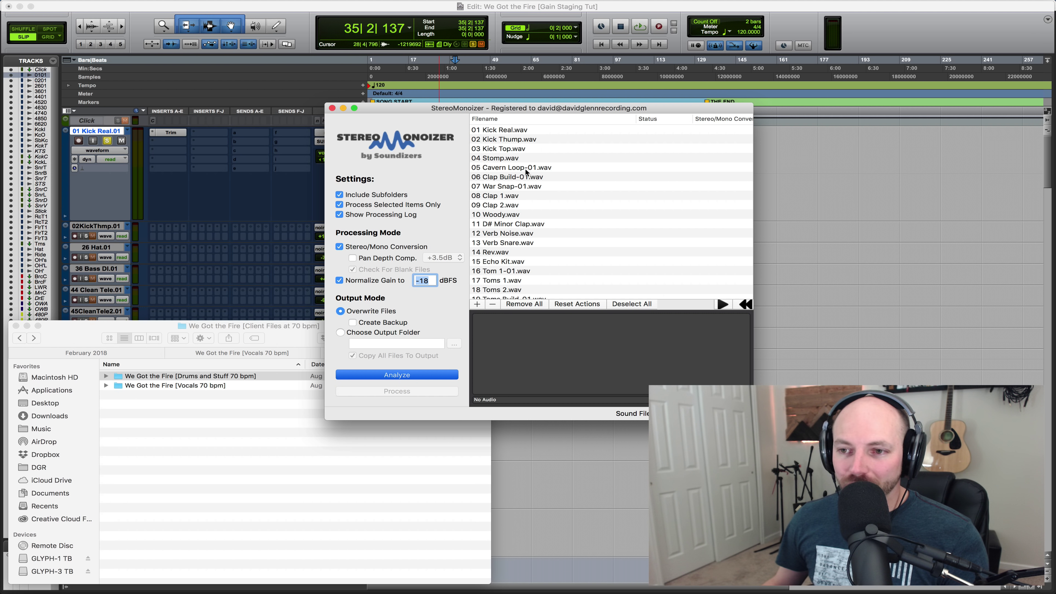
{"action": "scroll", "coordinate": [526, 172], "scroll_direction": "down", "scroll_amount": 5}
{"action": "scroll", "coordinate": [526, 172], "scroll_direction": "up", "scroll_amount": 5}
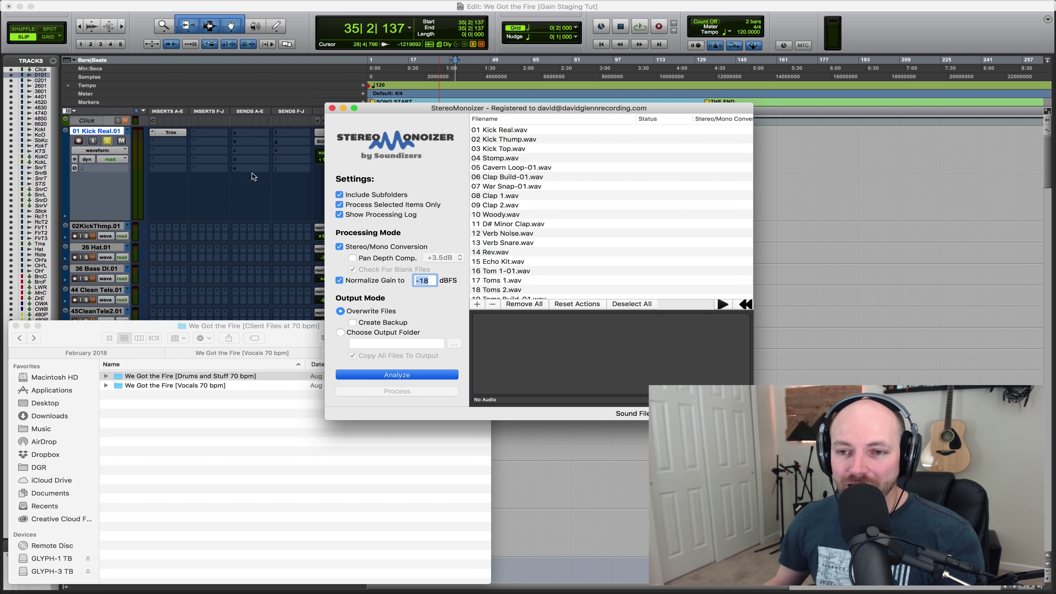
Back in Pro Tools, open QuietArt's Defaulter AudioSuite normalizer targeting -18.0 peak
{"action": "left_click", "coordinate": [214, 181]}
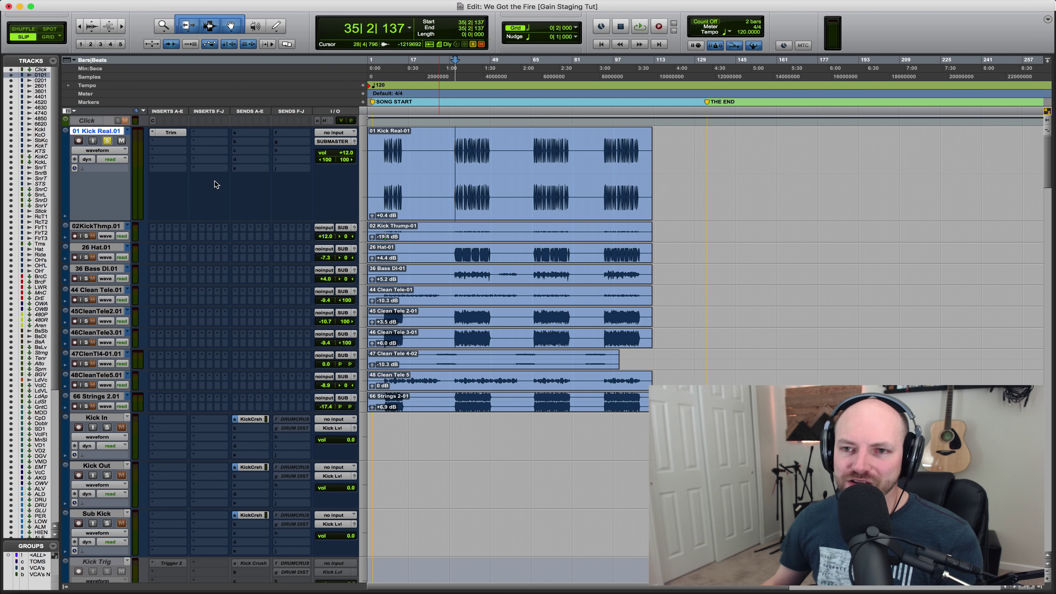
{"action": "left_click", "coordinate": [244, 5]}
{"action": "left_click", "coordinate": [249, 5]}
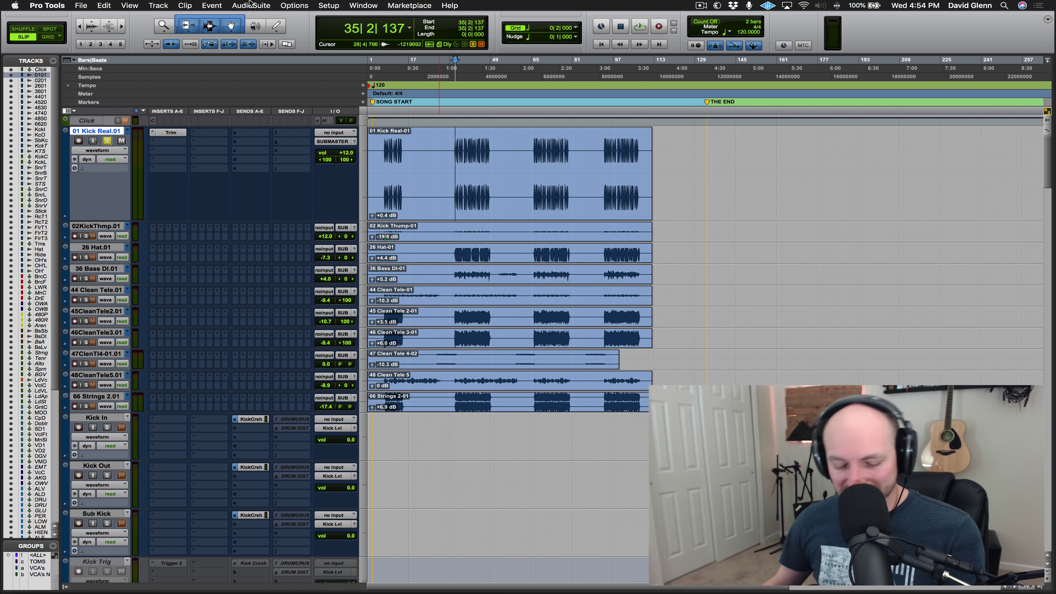
{"action": "key", "text": "super+Tab"}
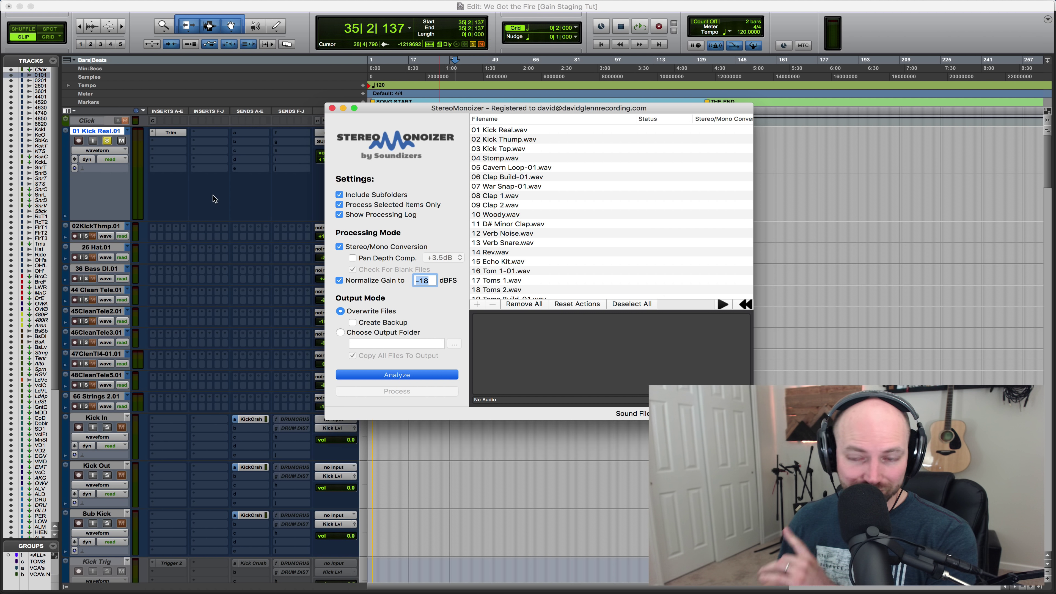
{"action": "left_click", "coordinate": [213, 194]}
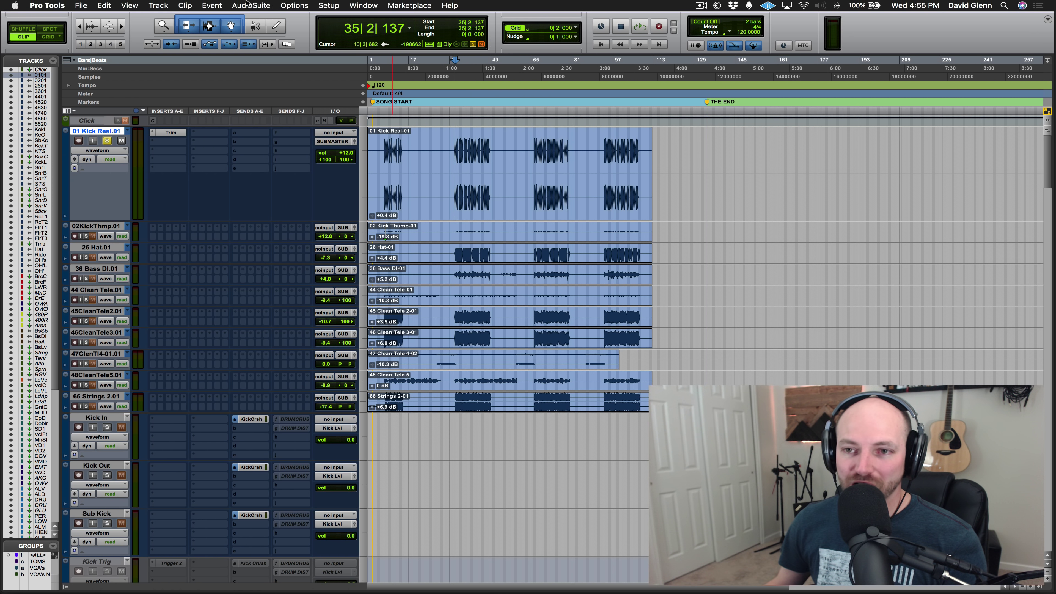
{"action": "left_click", "coordinate": [245, 6]}
{"action": "left_click", "coordinate": [254, 17]}
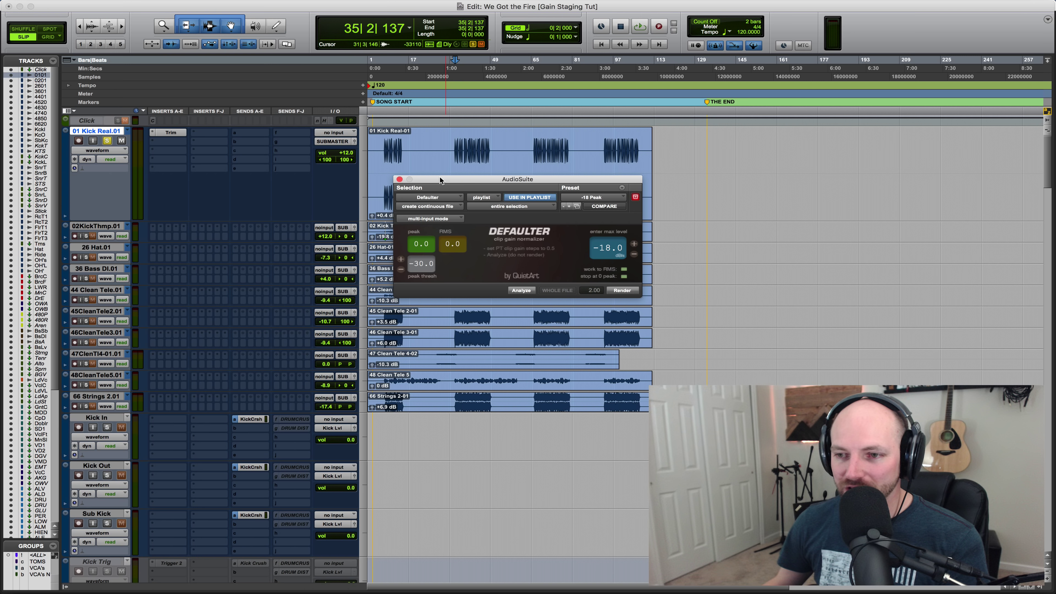
Close Defaulter, shrink the 01 Kick Real track height and unsolo it
{"action": "left_click", "coordinate": [399, 179]}
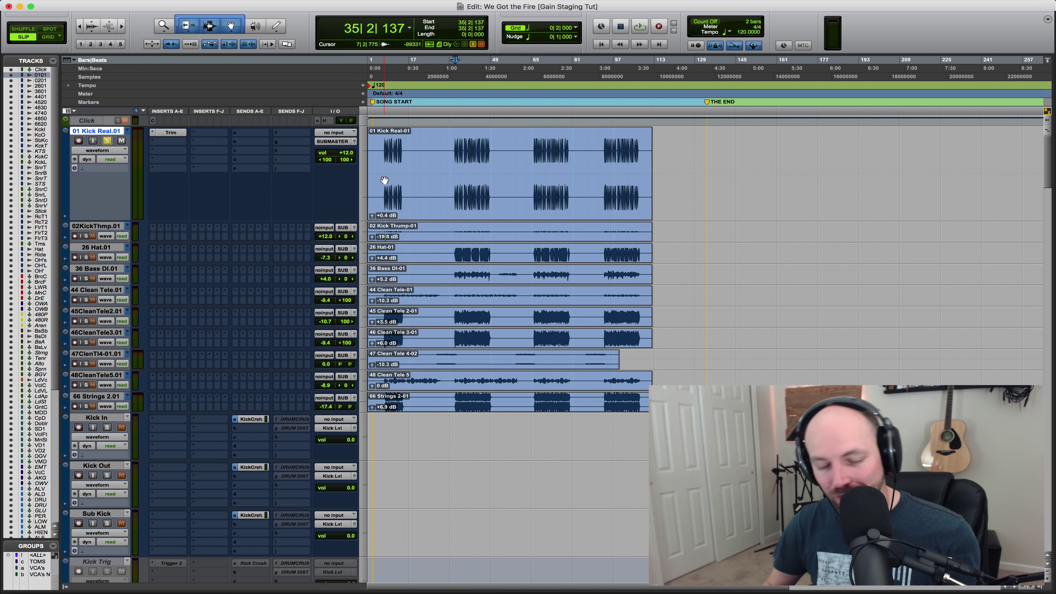
{"action": "key", "text": "ctrl+Down"}
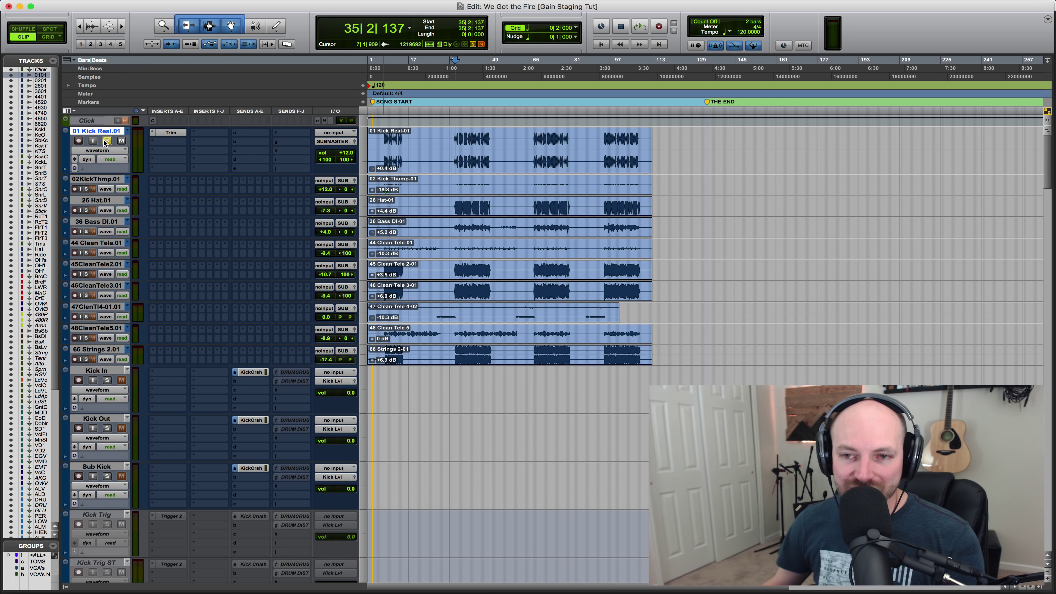
{"action": "left_click", "coordinate": [107, 141]}
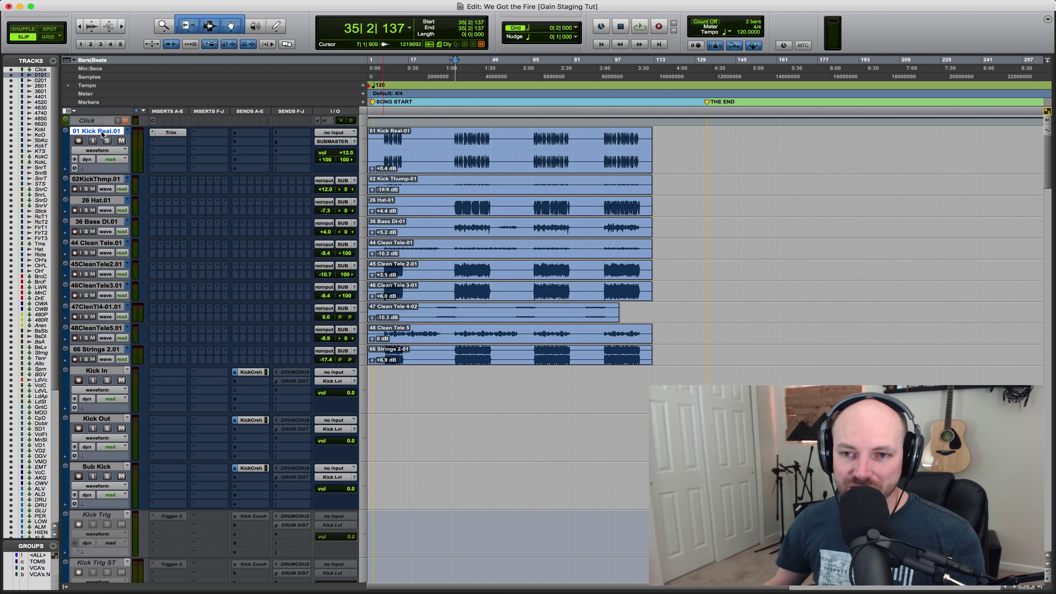
Revert tracks 01 Kick Real through 66 Strings 2 to their previous 0 dB clip-gain playlists
{"action": "left_click", "coordinate": [105, 350], "text": "shift"}
{"action": "left_click", "coordinate": [128, 349]}
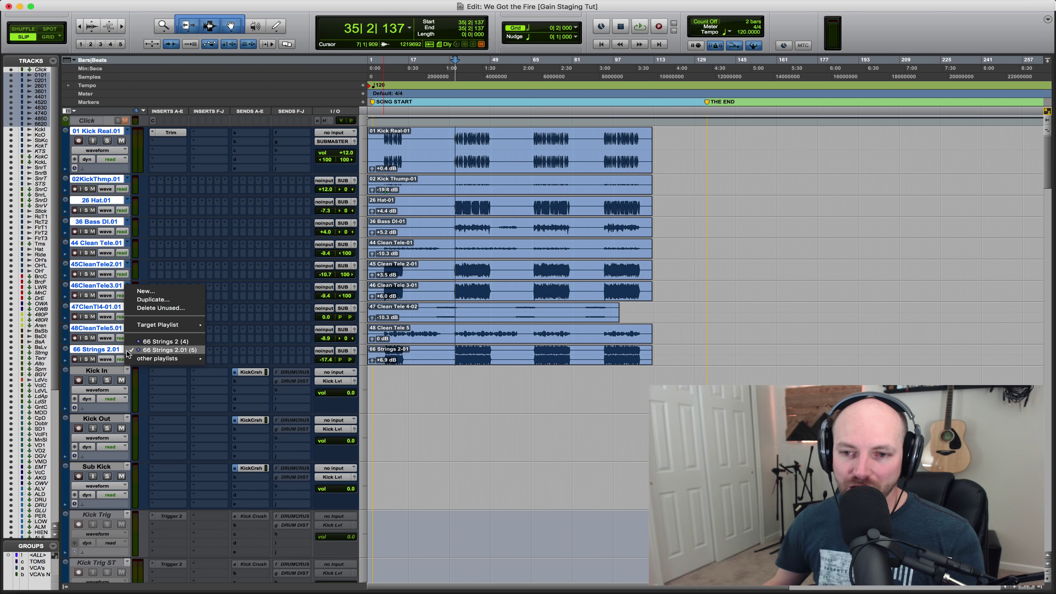
{"action": "left_click", "coordinate": [163, 340]}
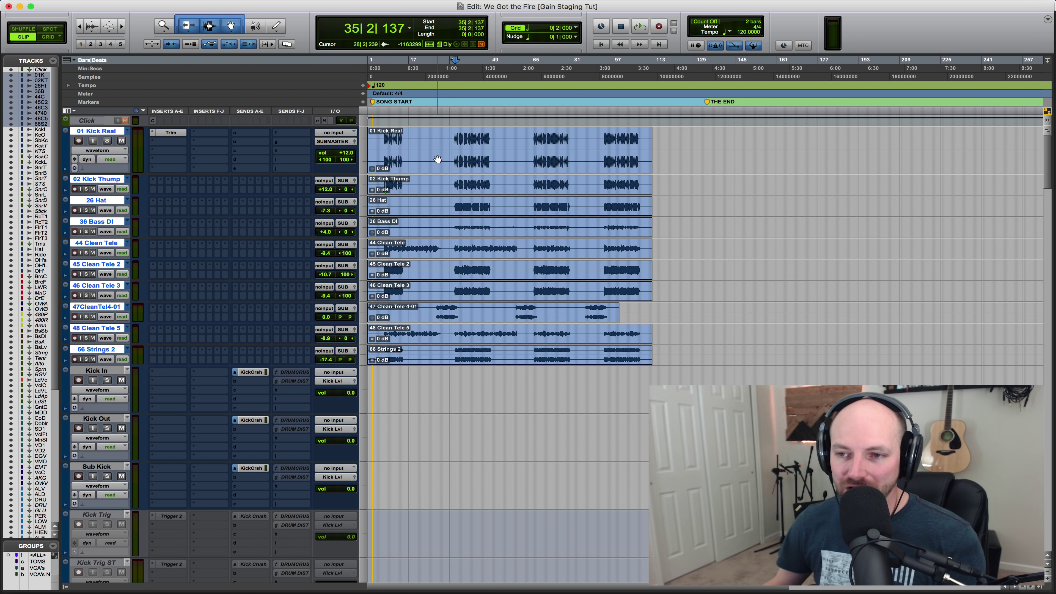
{"action": "left_click", "coordinate": [443, 141]}
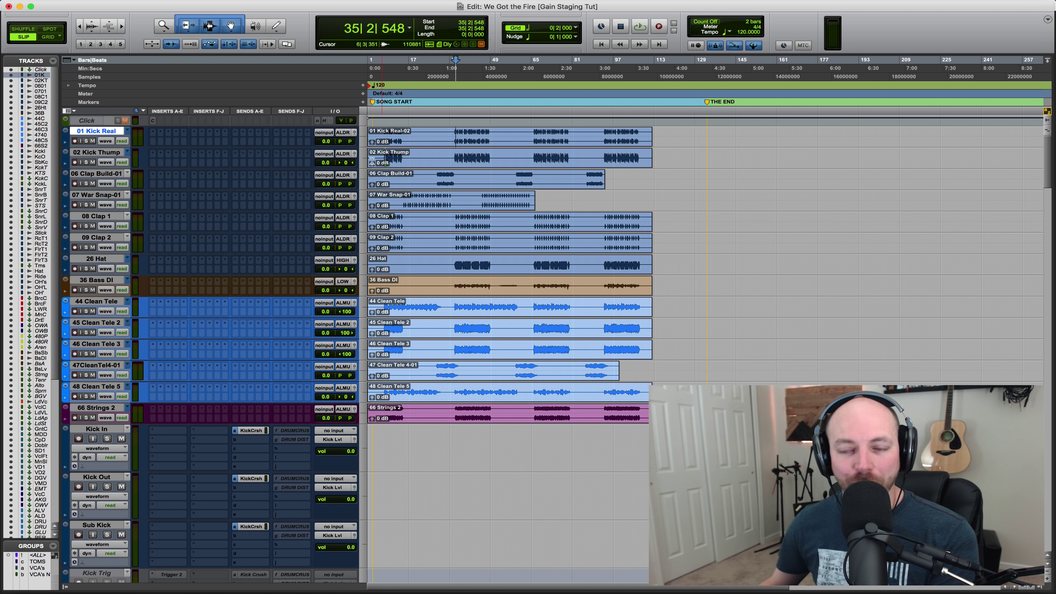
Group tracks Kick Real through Strings 2 as 'Down' and lower their volumes together to -20.6 dB
{"action": "left_click", "coordinate": [100, 409], "text": "shift"}
{"action": "key", "text": "super+g"}
{"action": "type", "text": "D"}
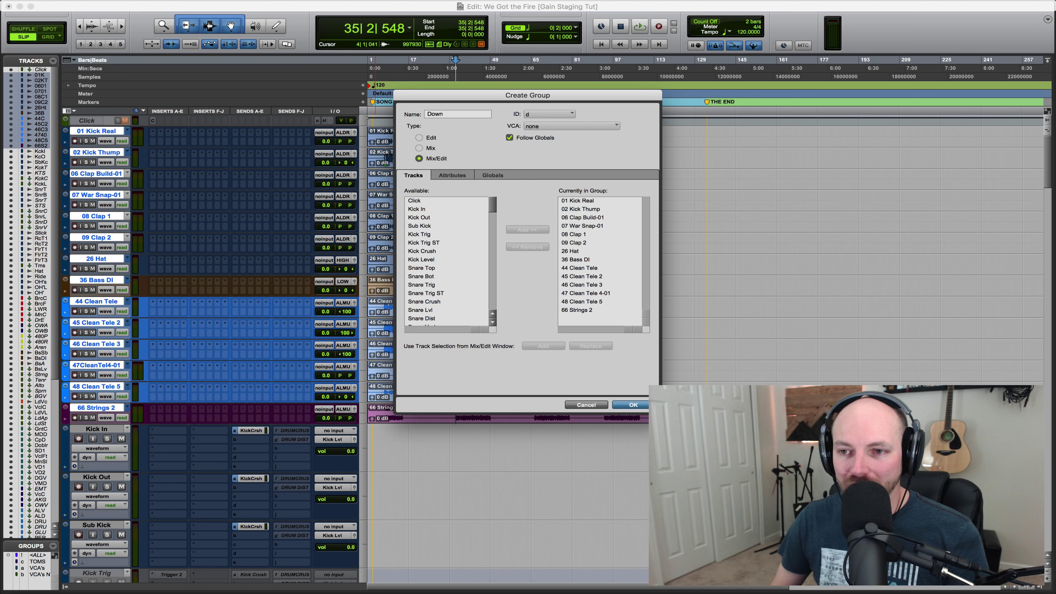
{"action": "type", "text": "own"}
{"action": "key", "text": "Return"}
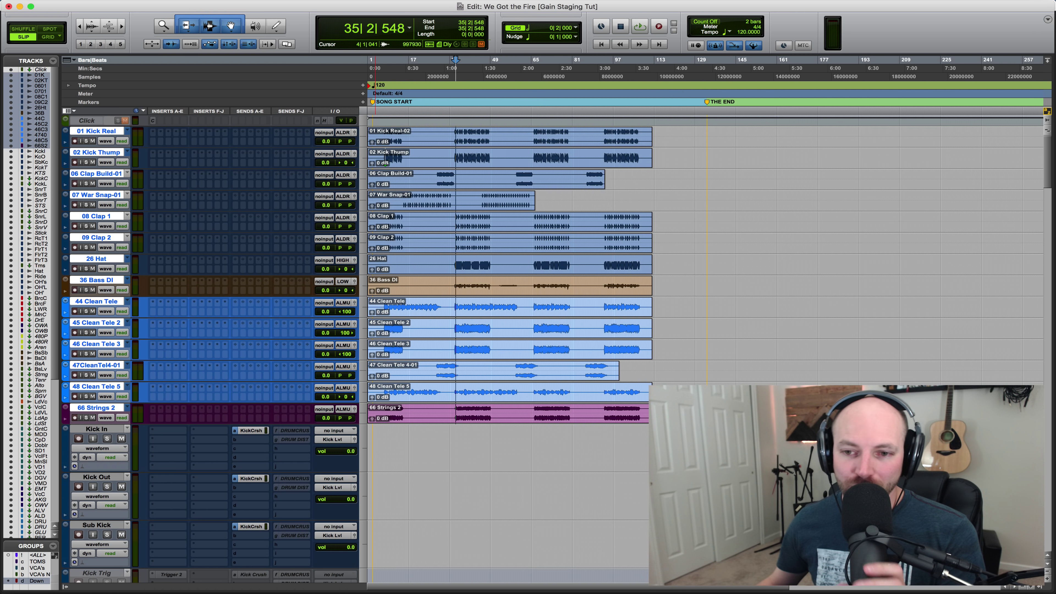
{"action": "left_click_drag", "start_coordinate": [323, 142], "coordinate": [320, 157]}
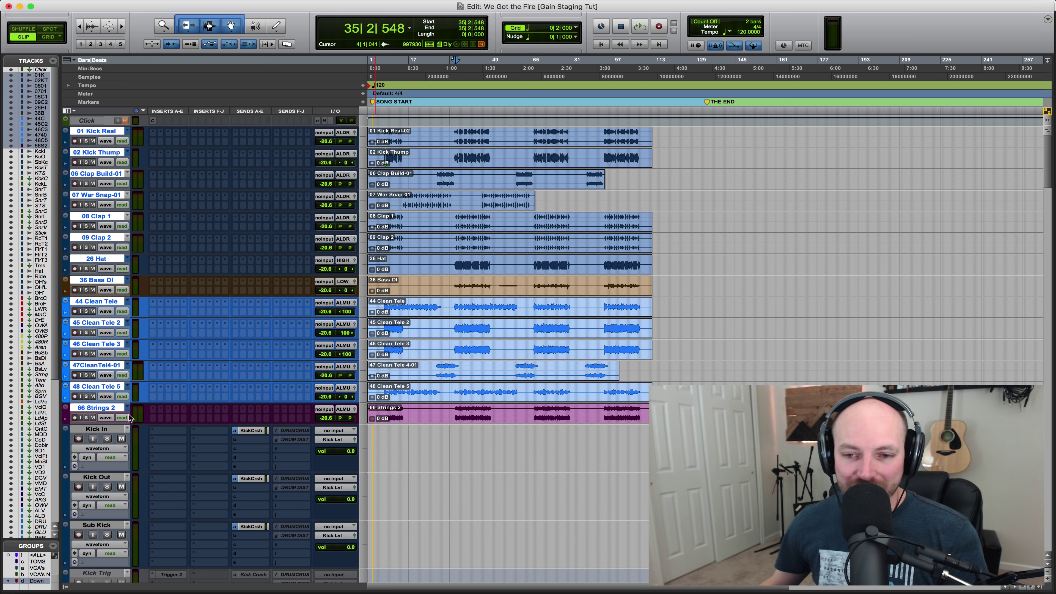
{"action": "left_click", "coordinate": [98, 132], "text": "super"}
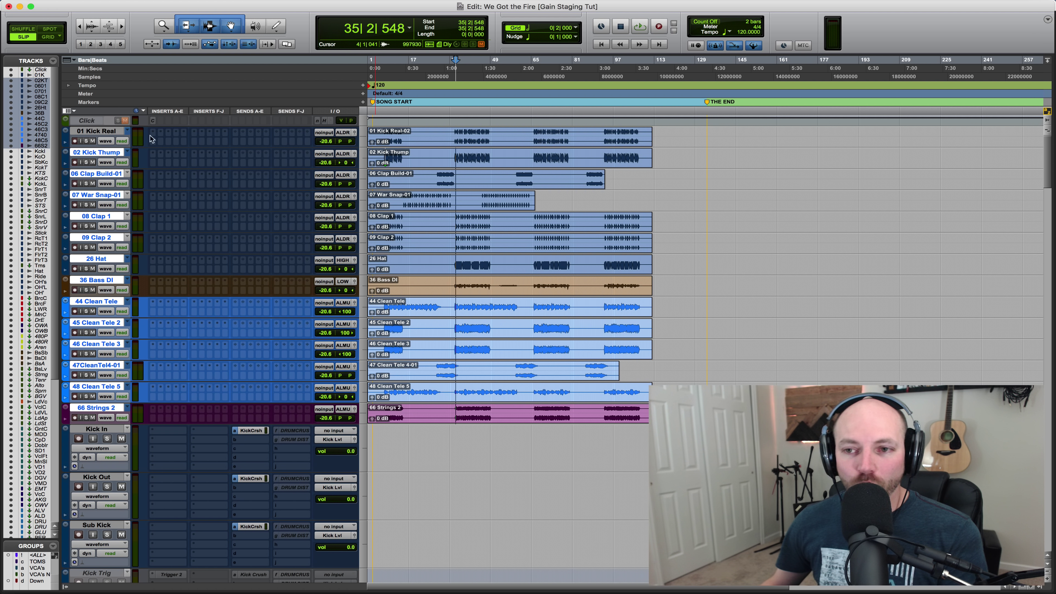
{"action": "left_click", "coordinate": [99, 131]}
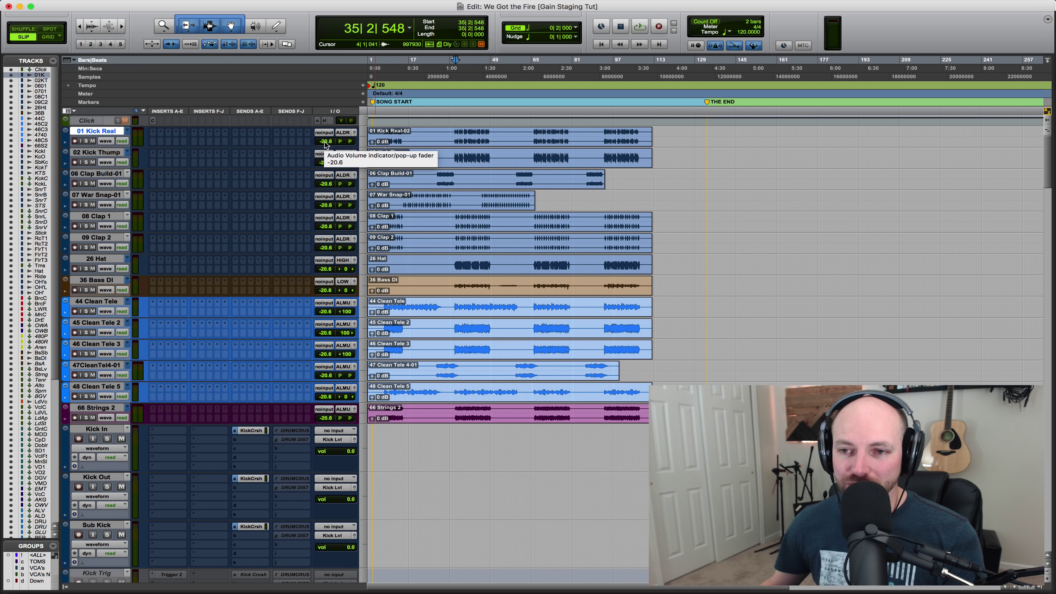
{"action": "key", "text": "alt+Tab"}
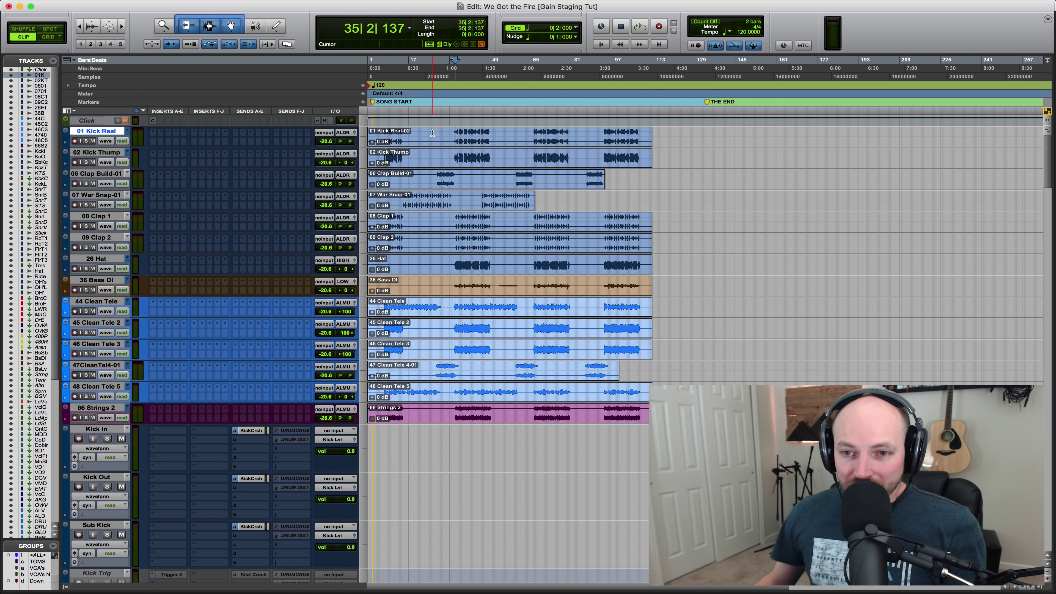
{"action": "left_click", "coordinate": [327, 141], "text": "alt"}
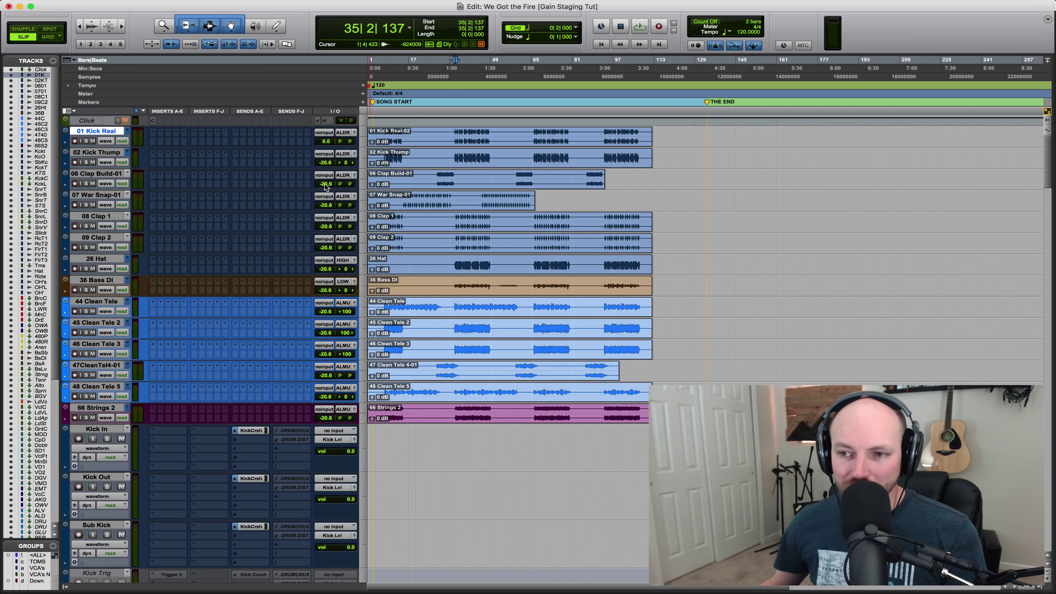
{"action": "left_click", "coordinate": [326, 226], "text": "alt"}
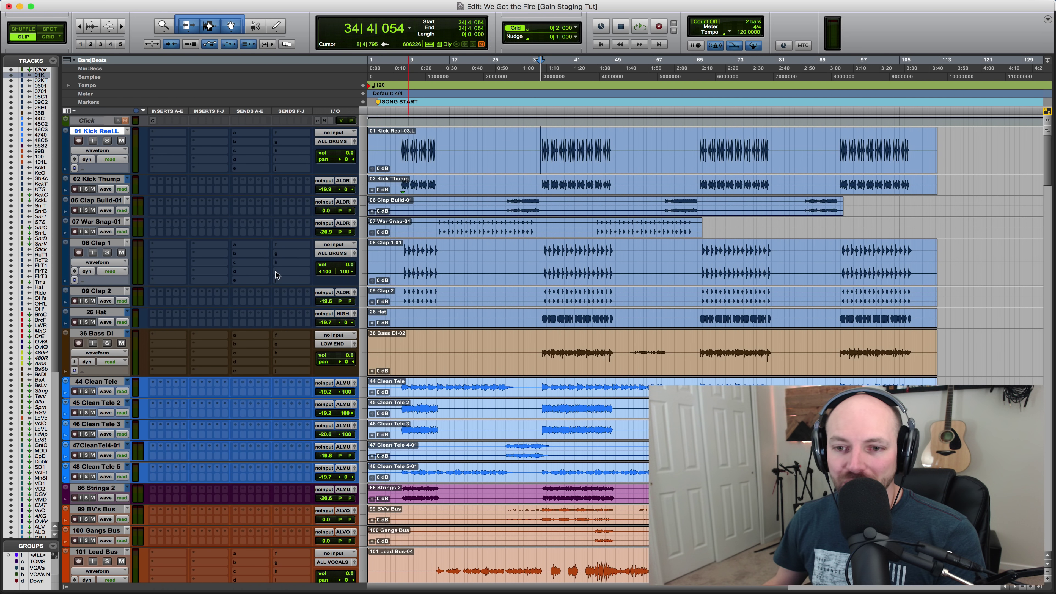
Enlarge the 101 Lead Bus track and zoom the timeline in on its vocal near bar 36
{"action": "scroll", "coordinate": [264, 376], "scroll_direction": "down", "scroll_amount": 5}
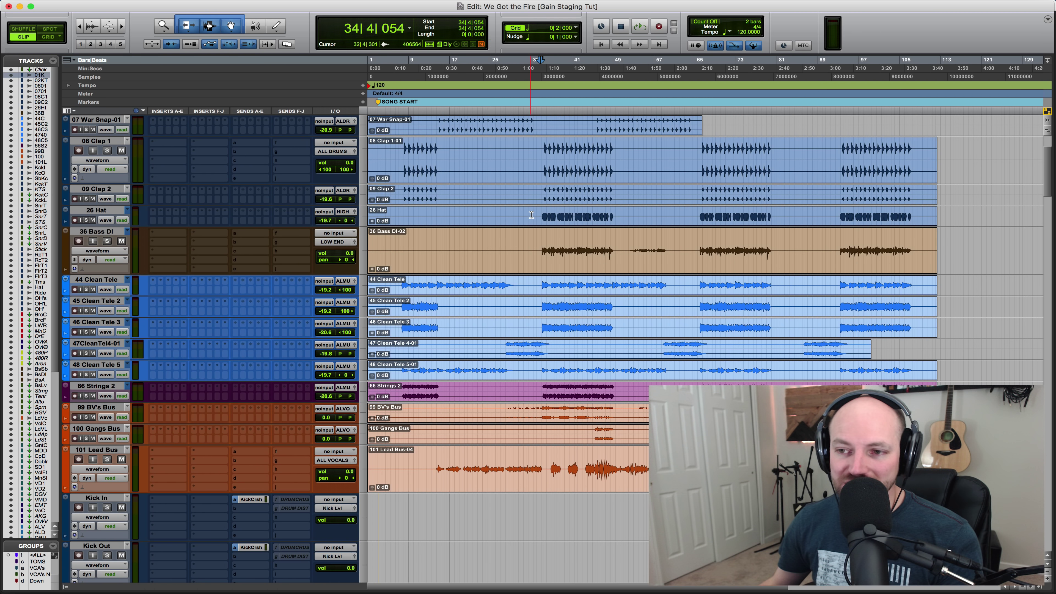
{"action": "scroll", "coordinate": [533, 215], "scroll_direction": "up", "scroll_amount": 5}
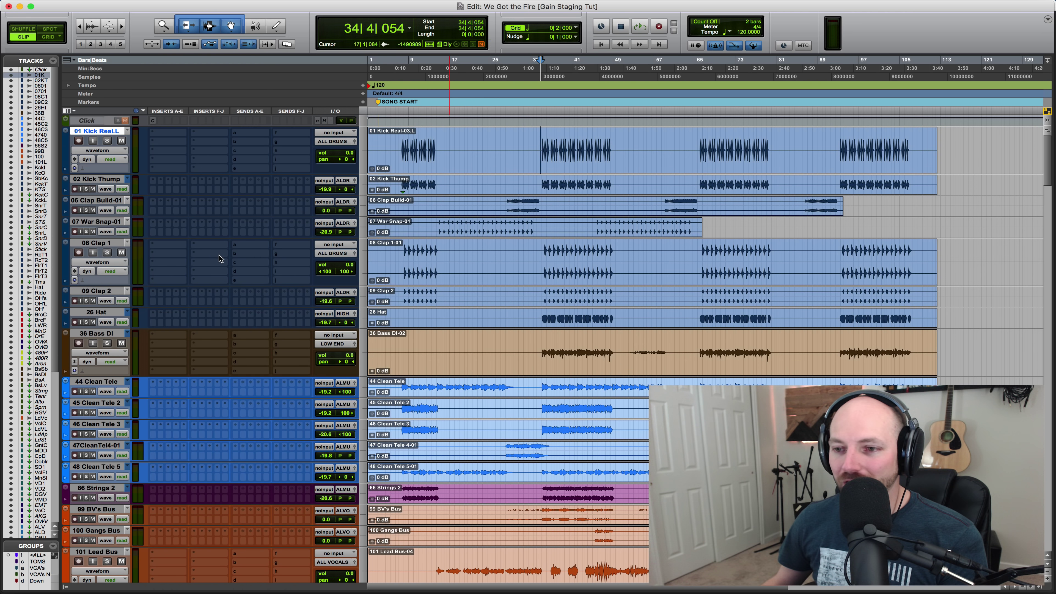
{"action": "scroll", "coordinate": [219, 255], "scroll_direction": "down", "scroll_amount": 1}
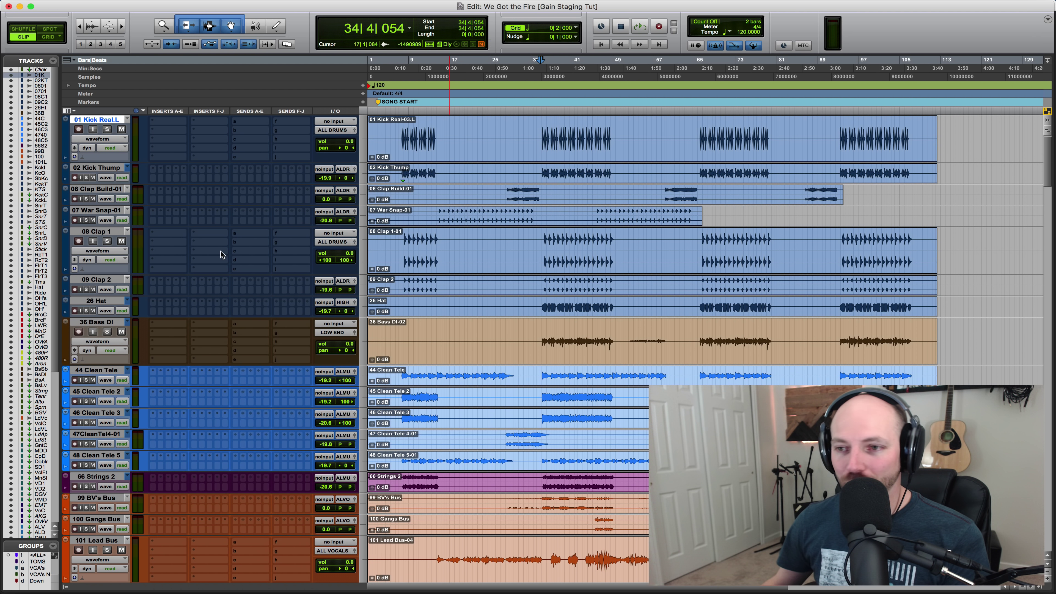
{"action": "scroll", "coordinate": [492, 281], "scroll_direction": "down", "scroll_amount": 10}
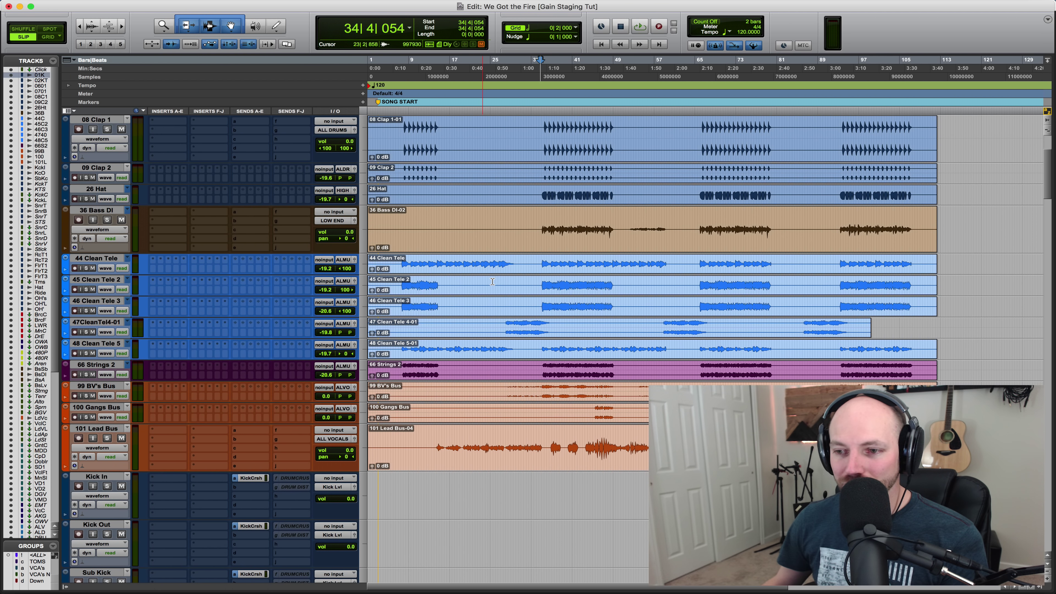
{"action": "scroll", "coordinate": [492, 281], "scroll_direction": "down", "scroll_amount": 4}
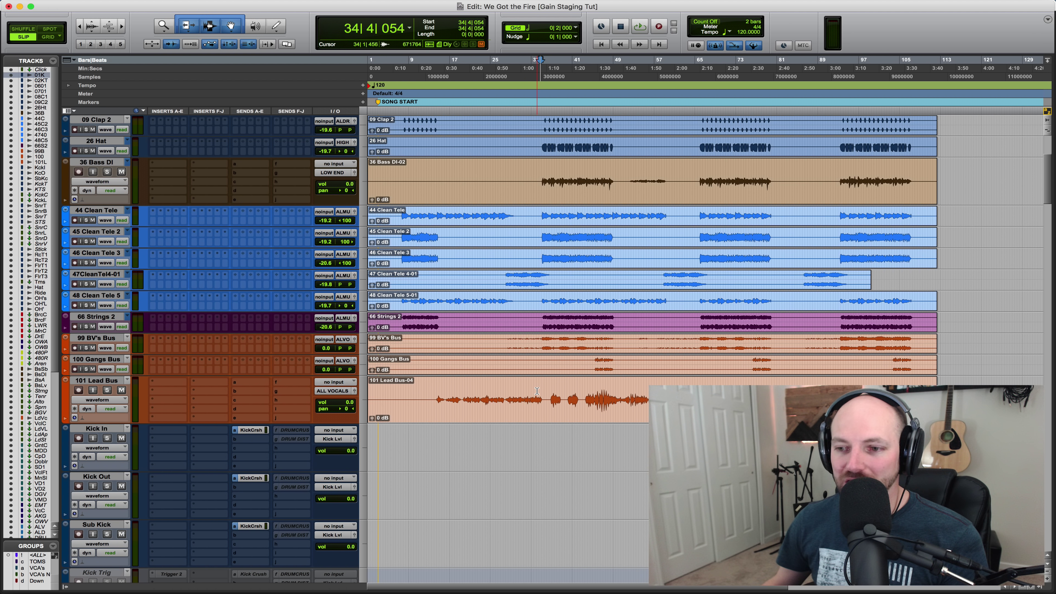
{"action": "left_click", "coordinate": [552, 392]}
{"action": "key", "text": "ctrl+Up"}
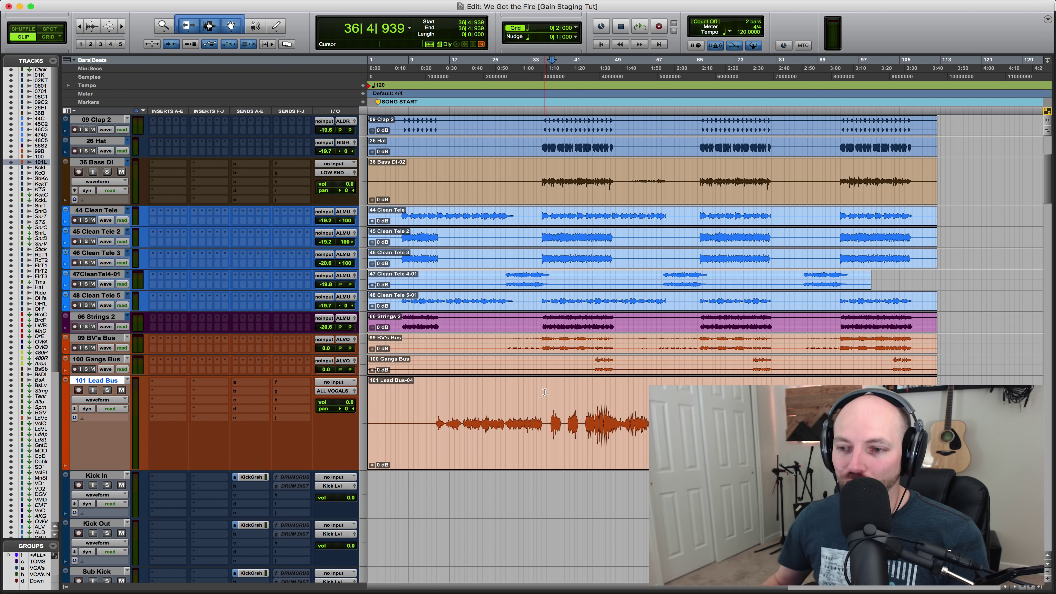
{"action": "key", "text": "super+bracketright"}
{"action": "scroll", "coordinate": [544, 391], "scroll_direction": "right", "scroll_amount": 5}
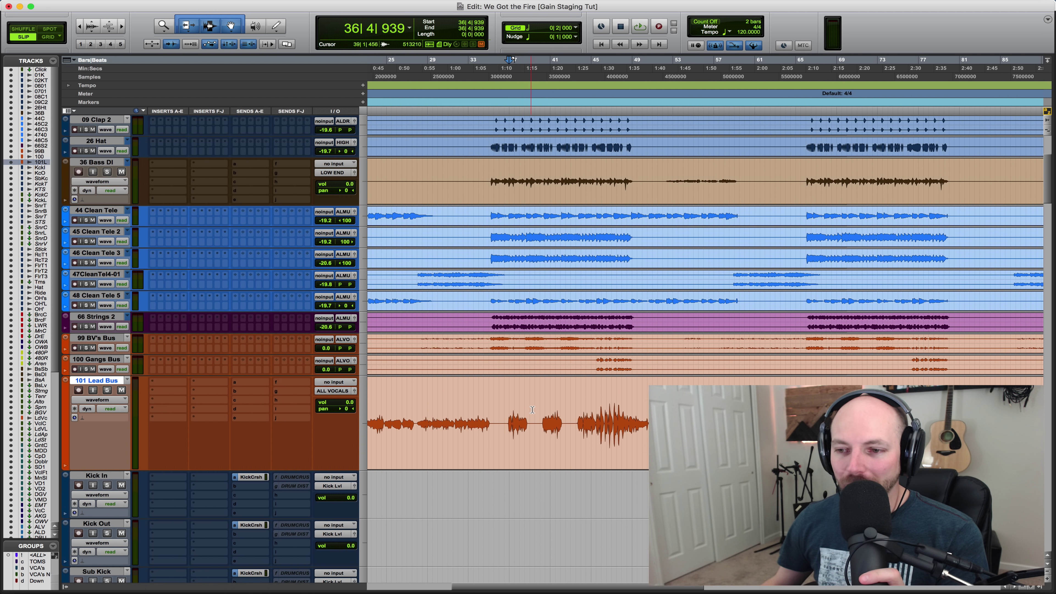
Select the Lead Bus vocal from bar 35 to 43, then clear it, leaving the edit point near bar 36
{"action": "left_click", "coordinate": [600, 415]}
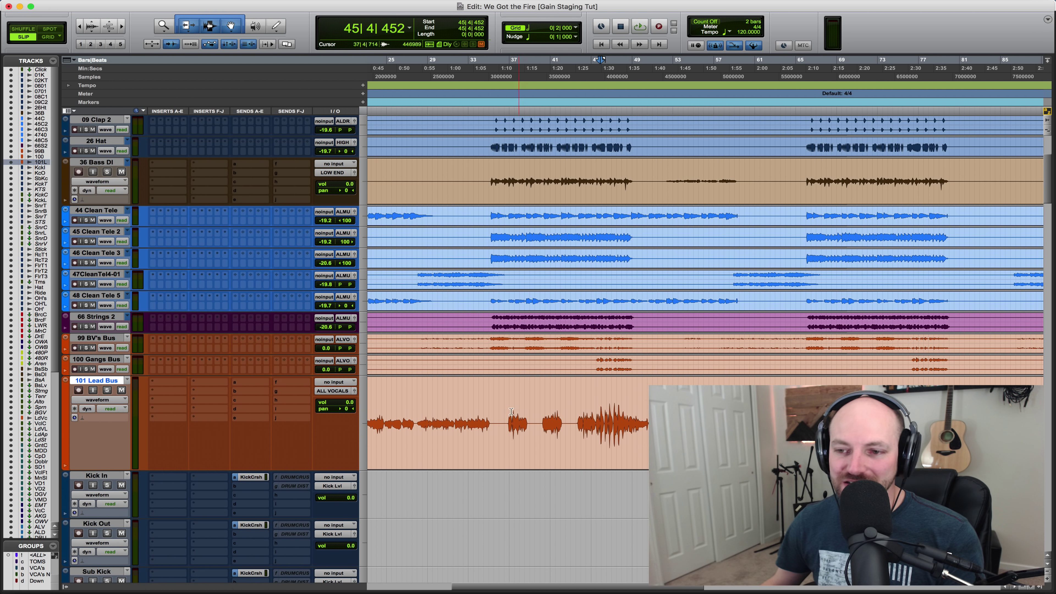
{"action": "left_click_drag", "start_coordinate": [497, 416], "coordinate": [576, 416]}
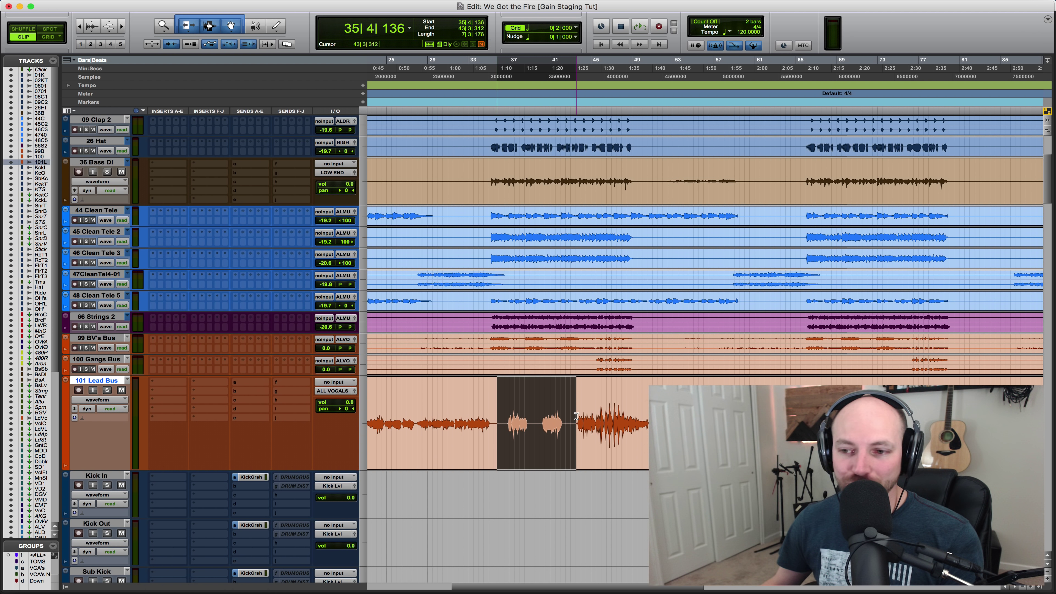
{"action": "left_click", "coordinate": [498, 408]}
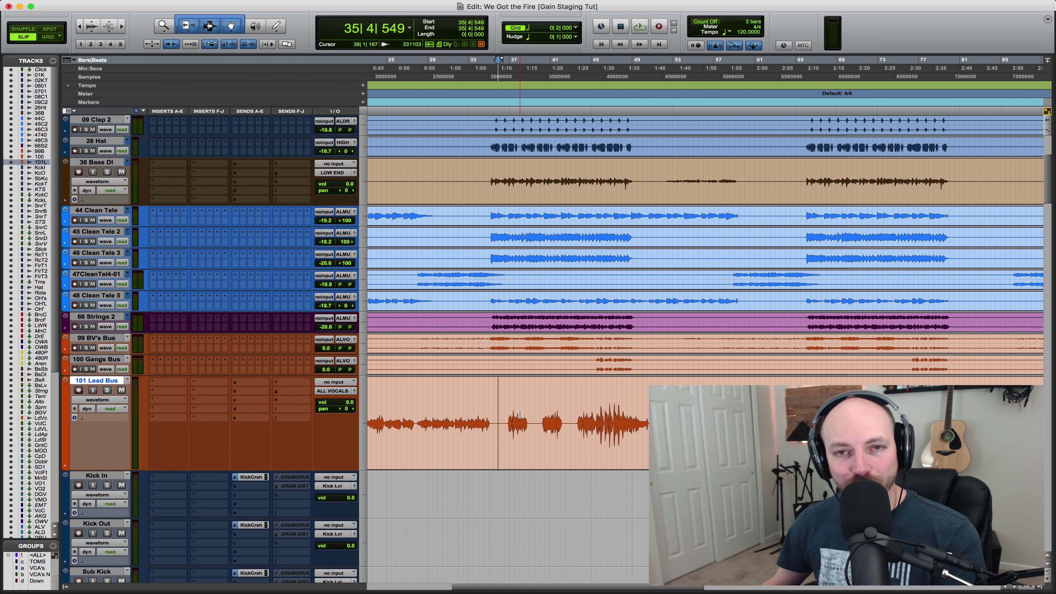
Zoom out to the whole session, select 01 Kick Real.L and play it from bar 35
{"action": "key", "text": "alt+a"}
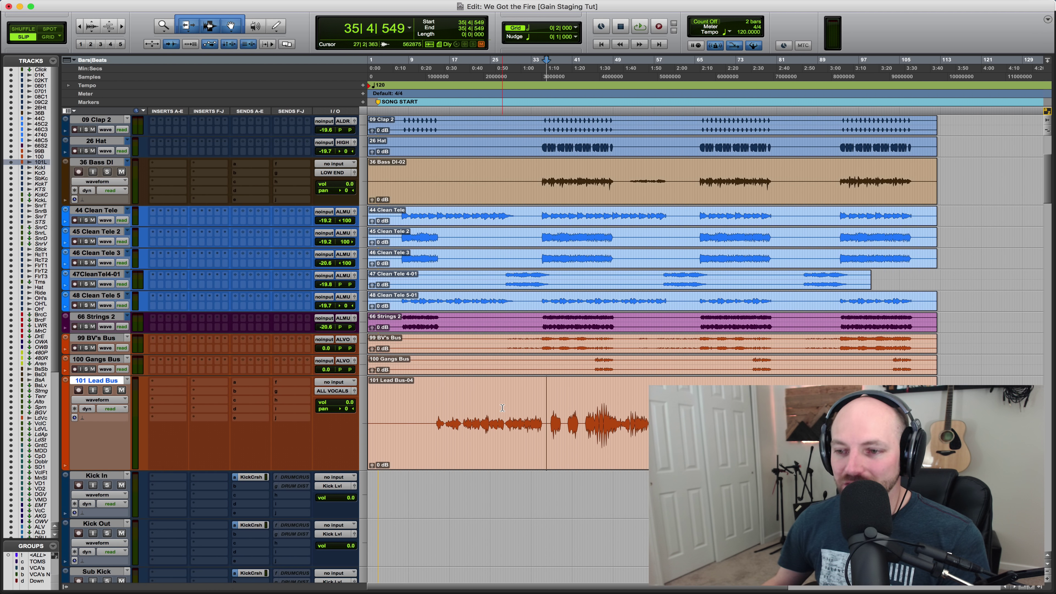
{"action": "scroll", "coordinate": [502, 408], "scroll_direction": "up", "scroll_amount": 10}
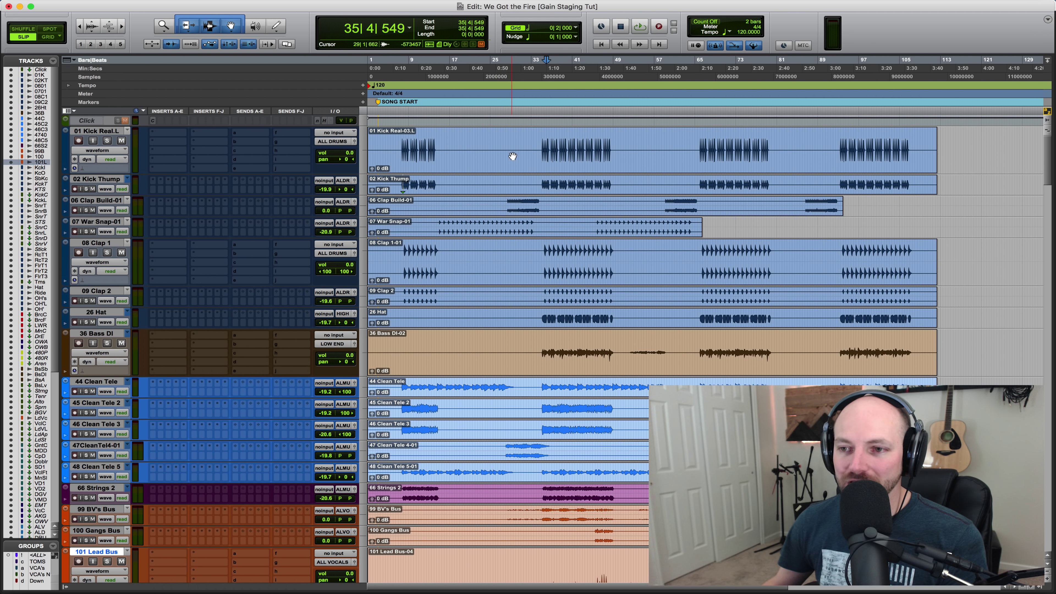
{"action": "key", "text": "p"}
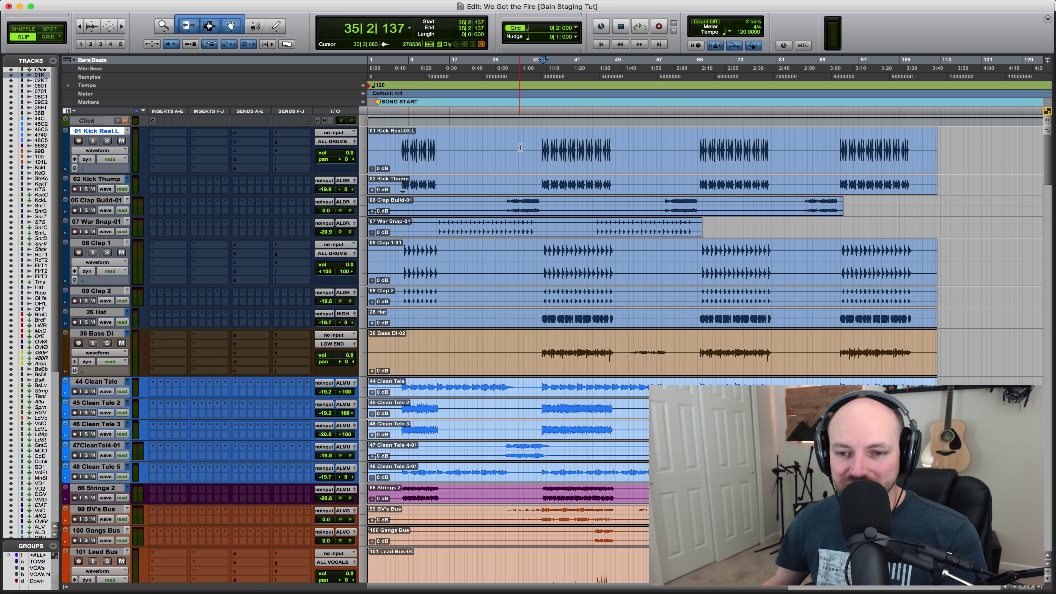
{"action": "key", "text": "space"}
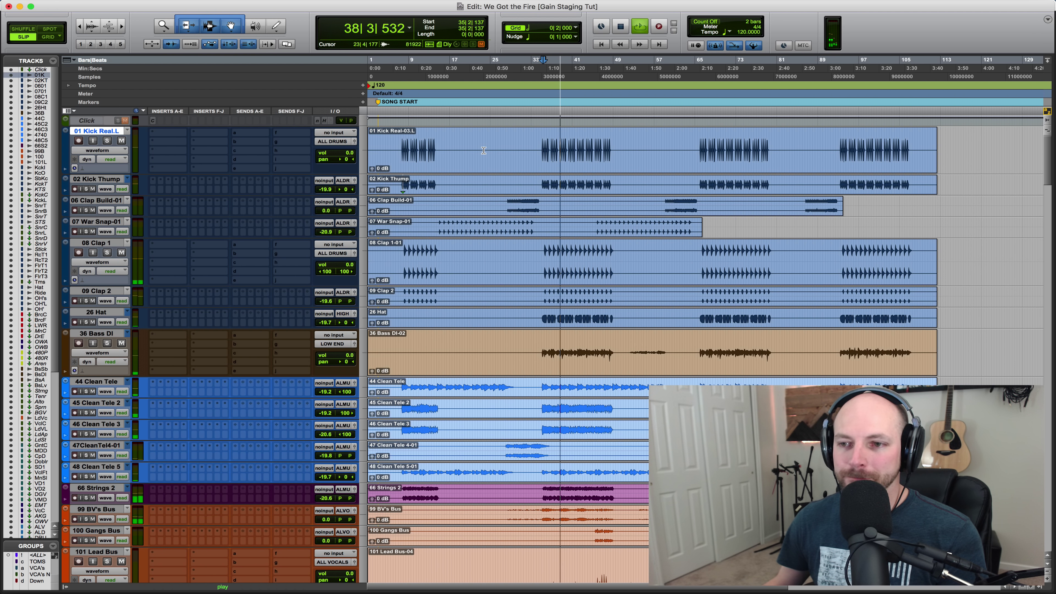
{"action": "key", "text": "space"}
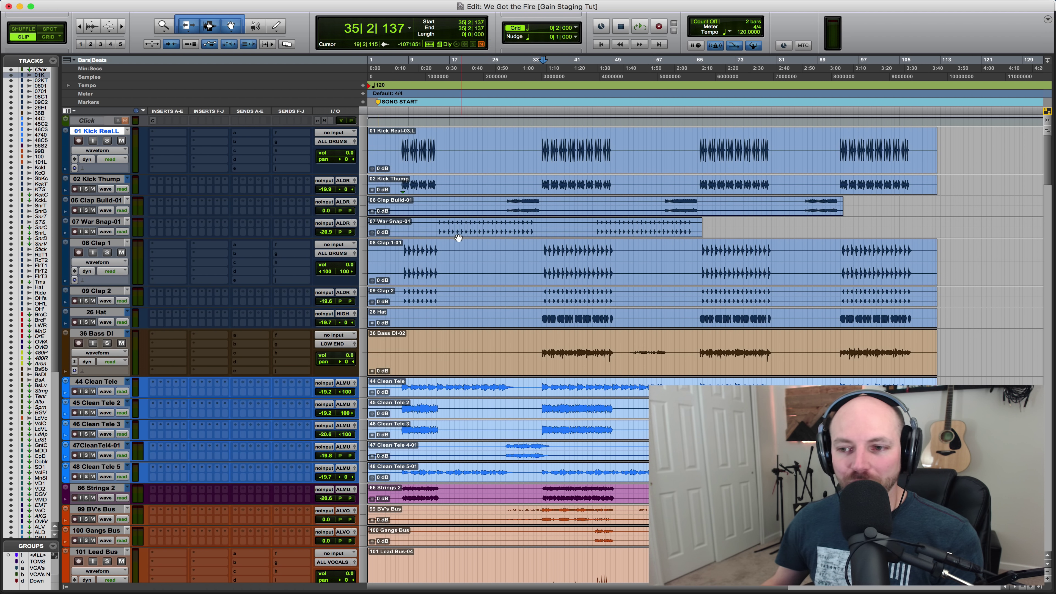
{"action": "key", "text": "space"}
Raise the Kick Real clip gain to +6.1 dB while listening during playback
{"action": "left_click_drag", "start_coordinate": [372, 173], "coordinate": [352, 119]}
{"action": "key", "text": "space"}
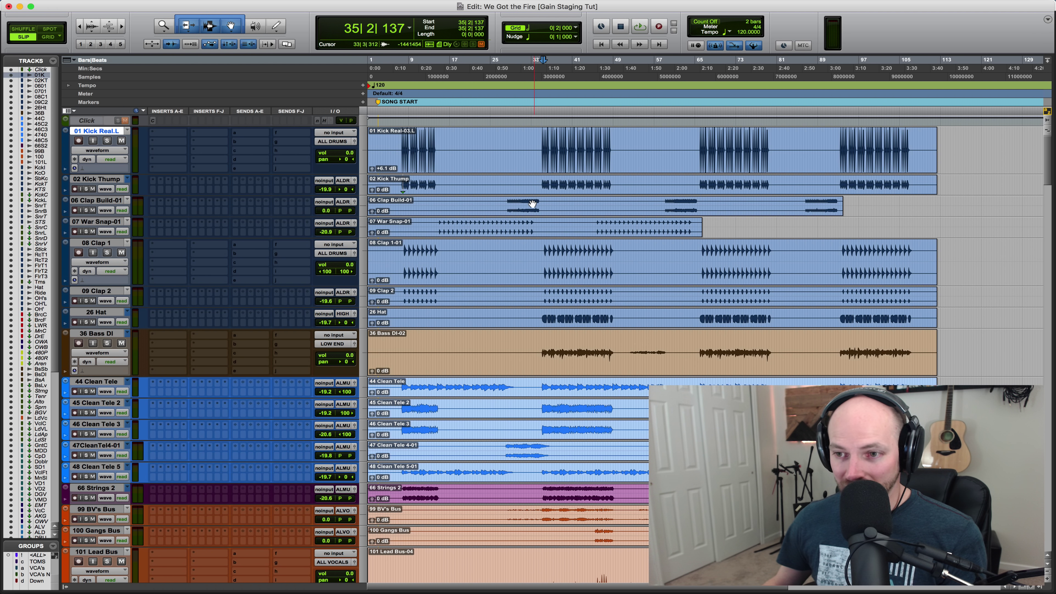
{"action": "left_click", "coordinate": [532, 253]}
{"action": "key", "text": "Tab"}
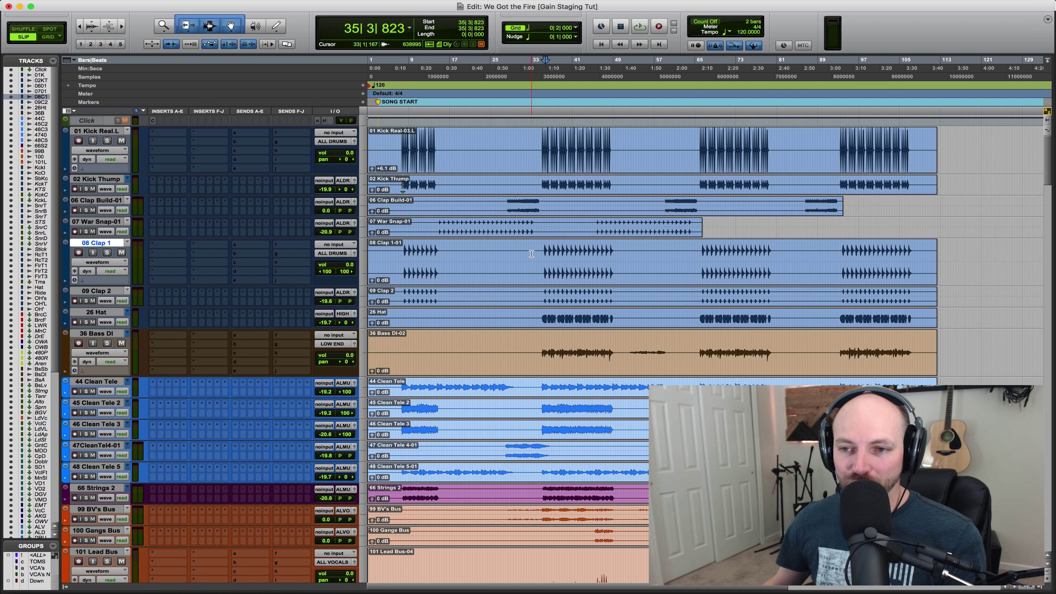
Boost the Bass DI clip gain to +9.8 dB during playback, then zoom in around bar 48
{"action": "key", "text": "space"}
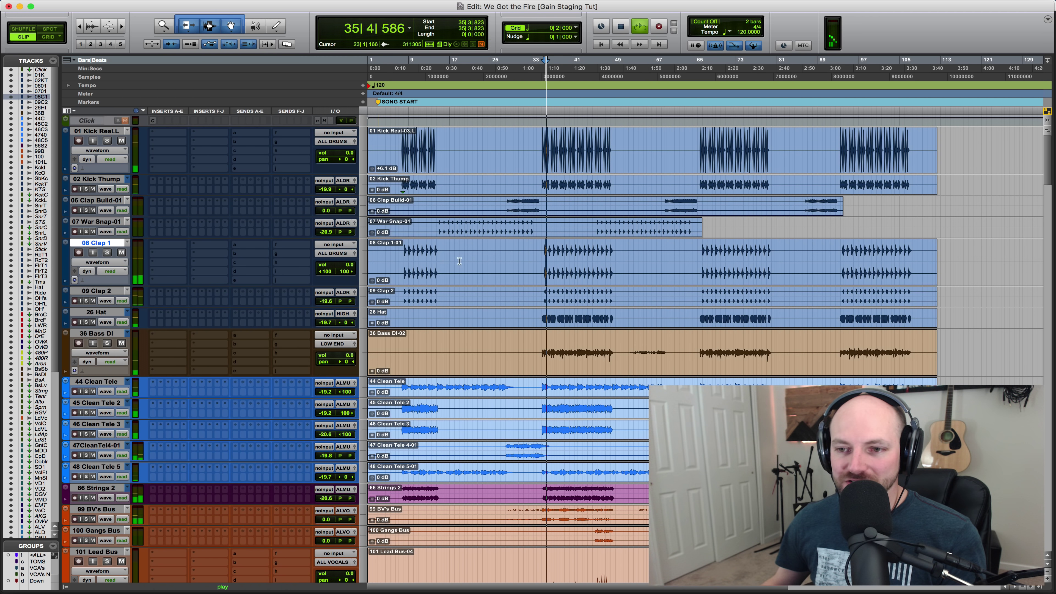
{"action": "scroll", "coordinate": [502, 304], "scroll_direction": "down", "scroll_amount": 4}
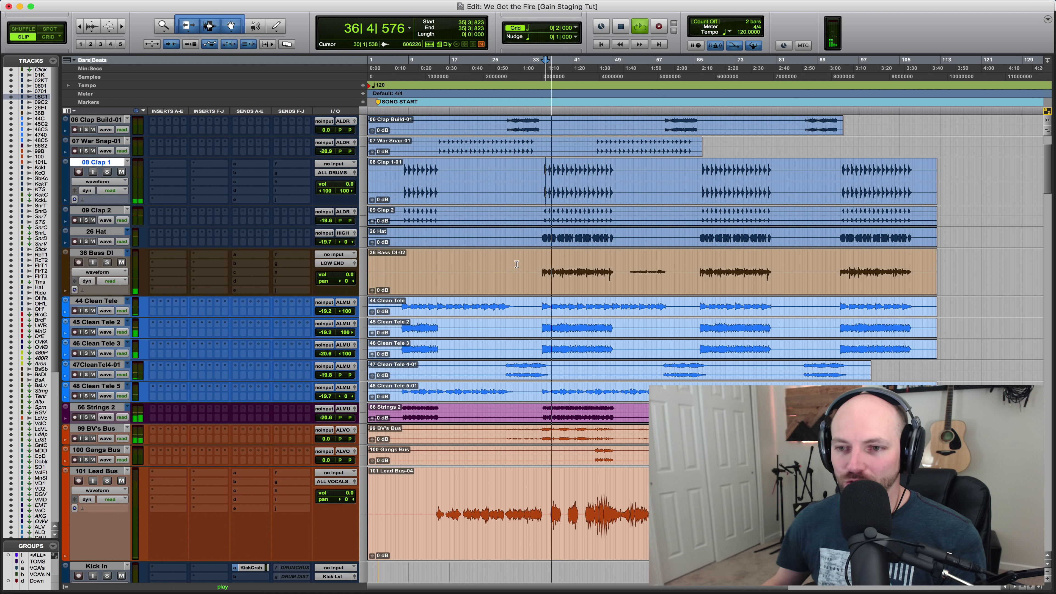
{"action": "left_click_drag", "start_coordinate": [372, 290], "coordinate": [342, 205]}
{"action": "key", "text": "space"}
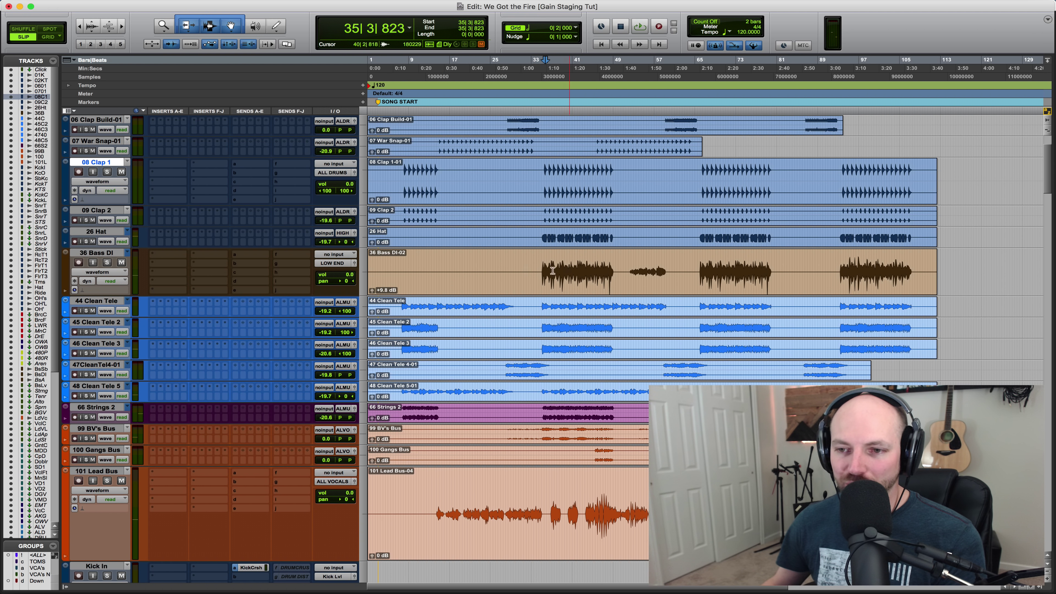
{"action": "left_click", "coordinate": [609, 268]}
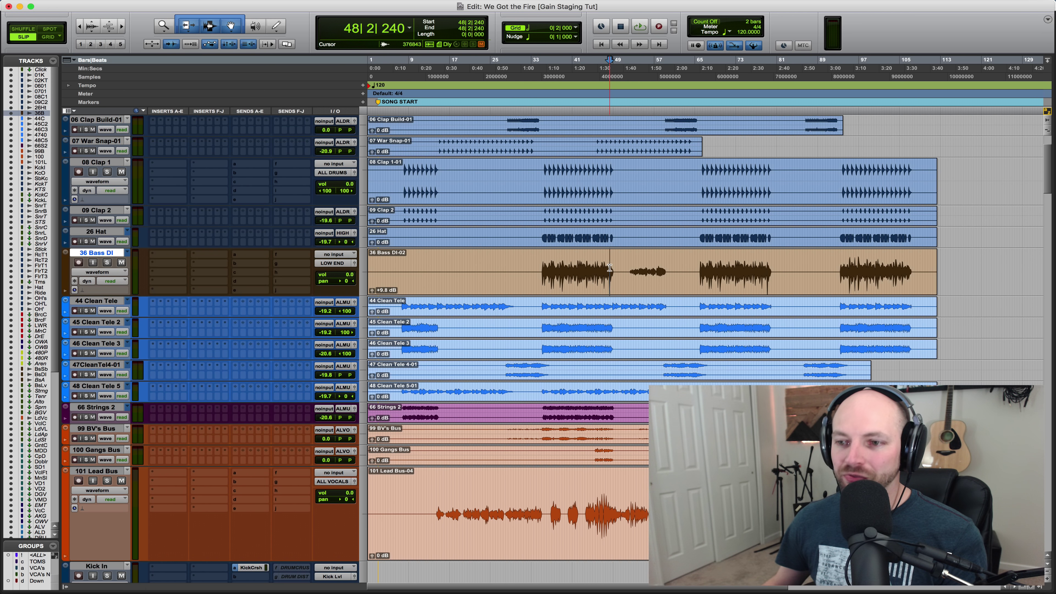
{"action": "key", "text": "t"}
{"action": "key", "text": "t"}
{"action": "key", "text": "t"}
{"action": "key", "text": "t"}
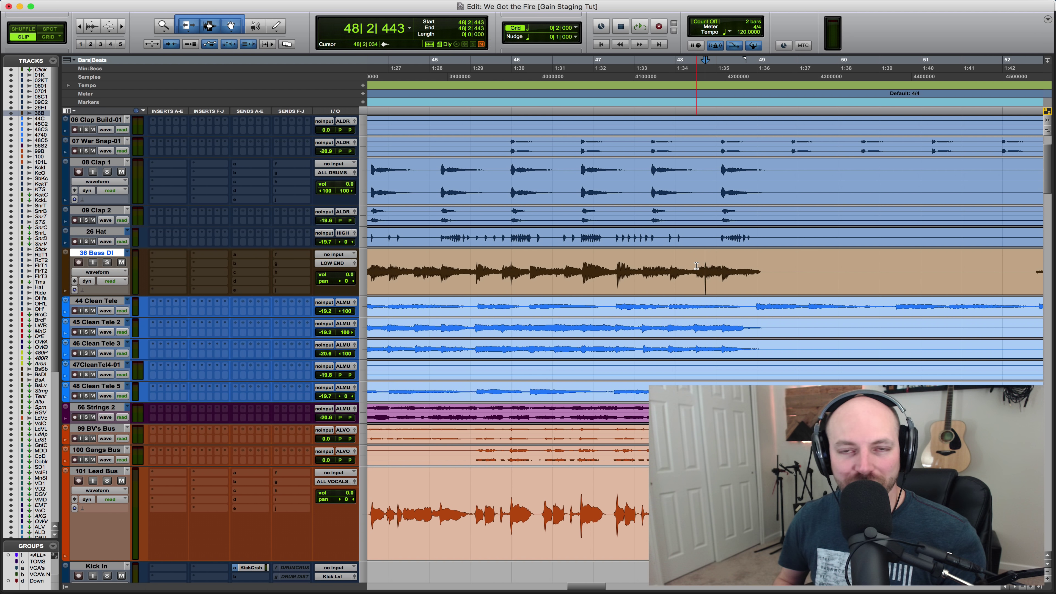
Solo 36 Bass DI and audition it from bar 47
{"action": "key", "text": "r"}
{"action": "key", "text": "r"}
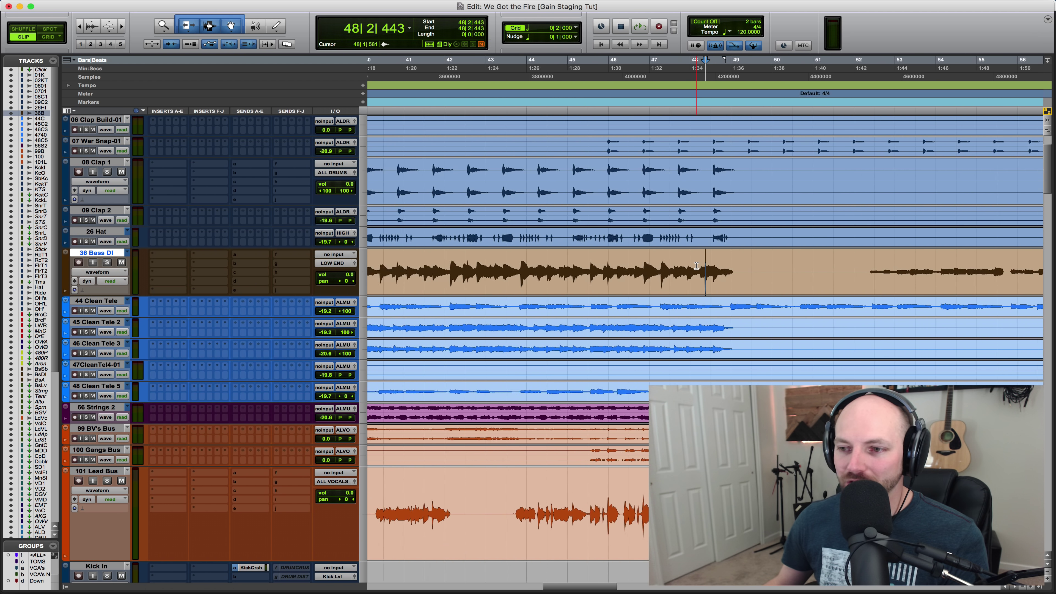
{"action": "key", "text": "r"}
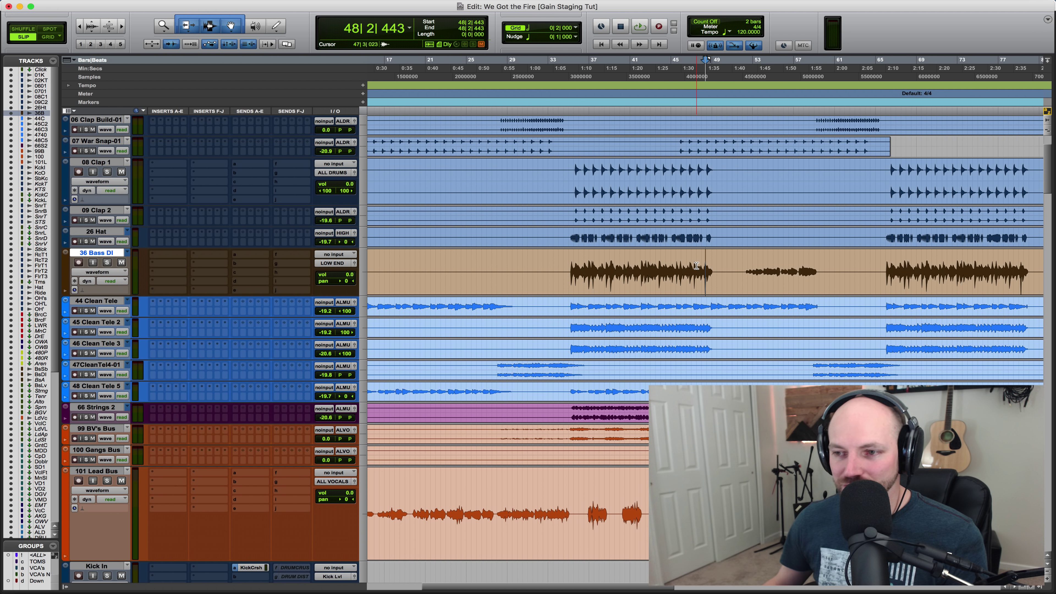
{"action": "key", "text": "shift+s"}
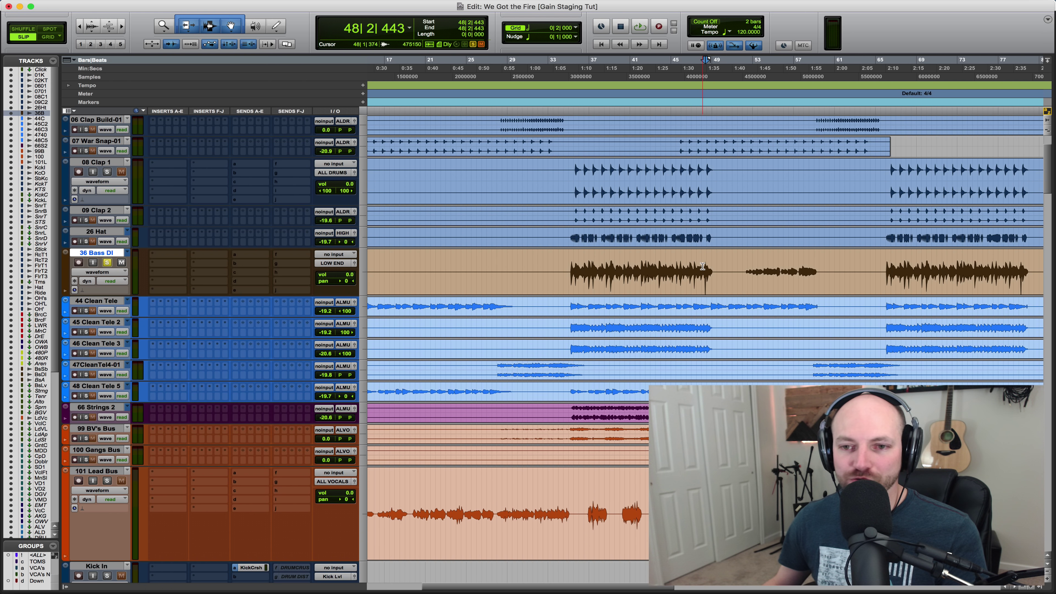
{"action": "left_click", "coordinate": [700, 266]}
{"action": "key", "text": "space"}
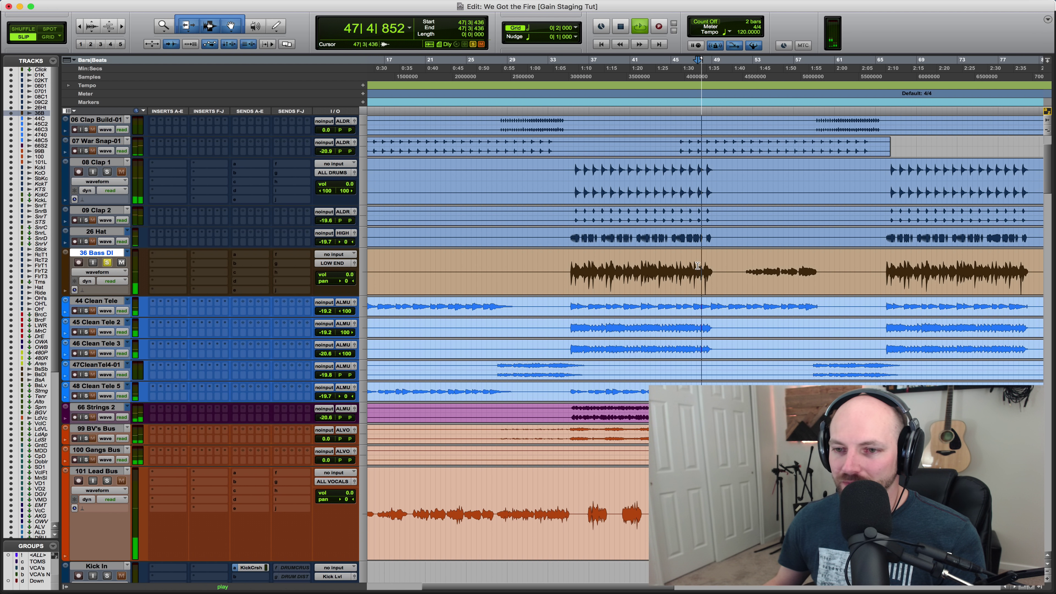
{"action": "key", "text": "space"}
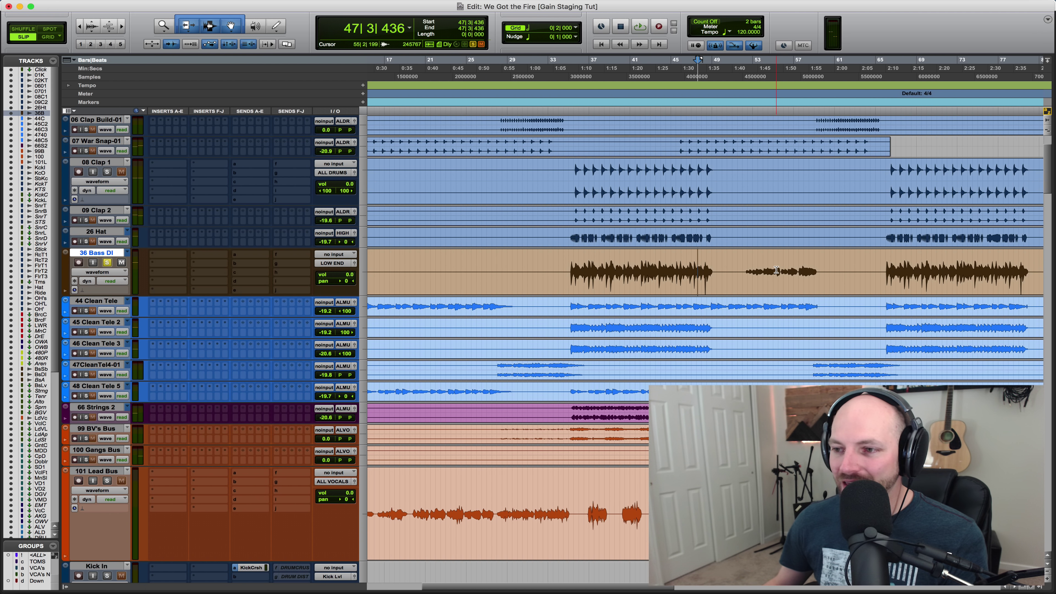
Audition the soloed bass around bar 78, then zoom back out to the whole session
{"action": "key", "text": "super+bracketleft"}
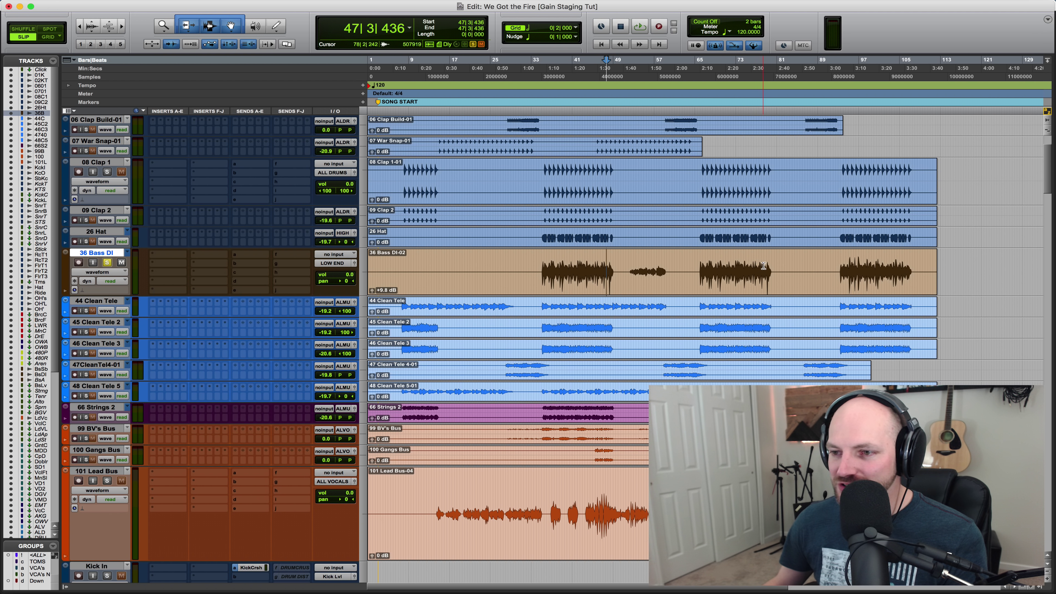
{"action": "left_click", "coordinate": [764, 265]}
{"action": "key", "text": "super+bracketright"}
{"action": "key", "text": "super+bracketright"}
{"action": "key", "text": "super+bracketright"}
{"action": "key", "text": "space"}
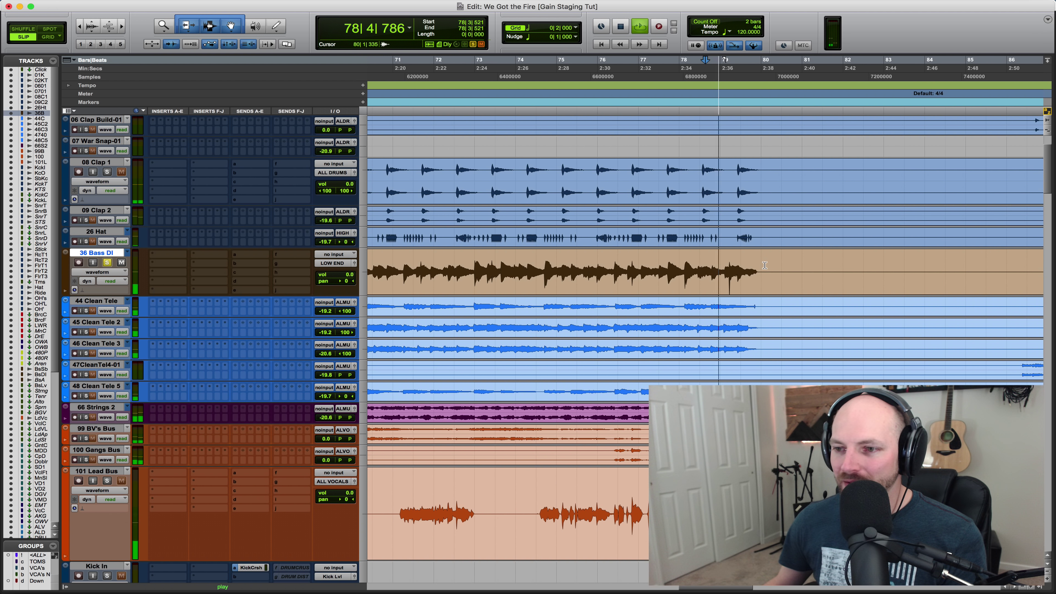
{"action": "key", "text": "space"}
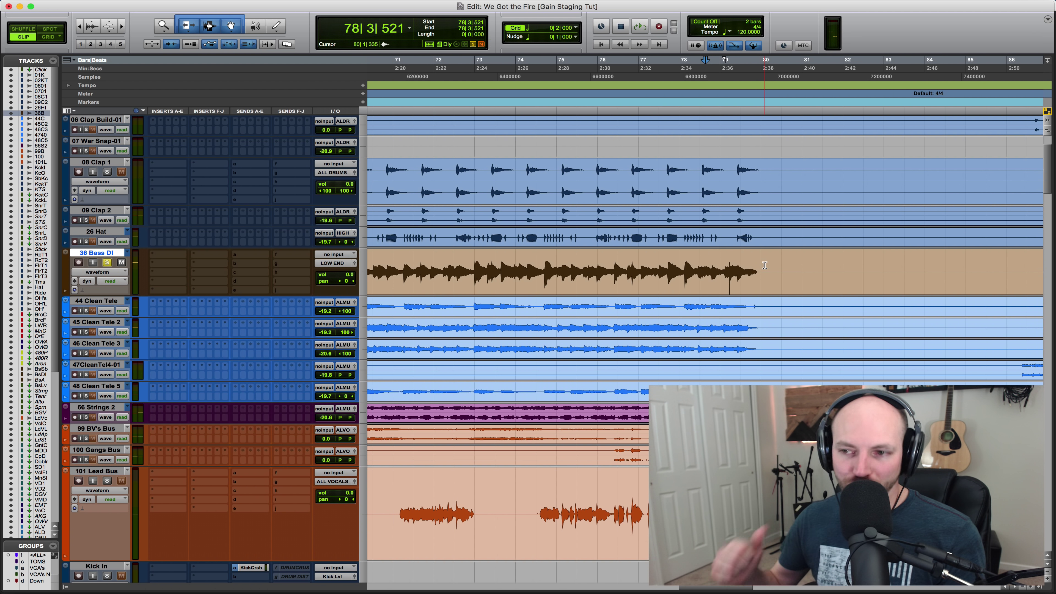
{"action": "key", "text": "super+bracketleft"}
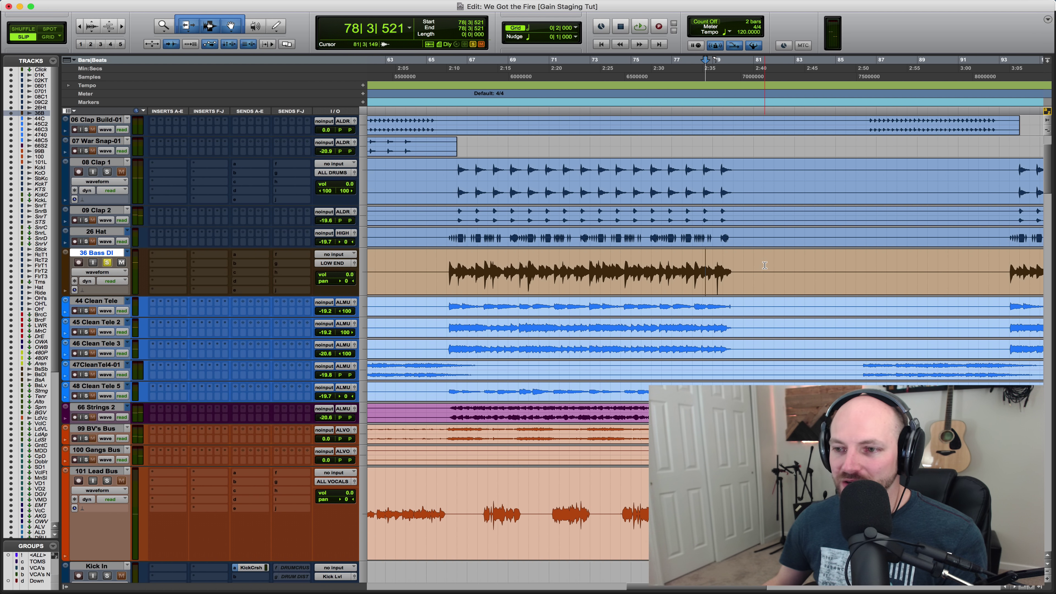
{"action": "key", "text": "super+bracketleft"}
{"action": "scroll", "coordinate": [682, 257], "scroll_direction": "left", "scroll_amount": 10}
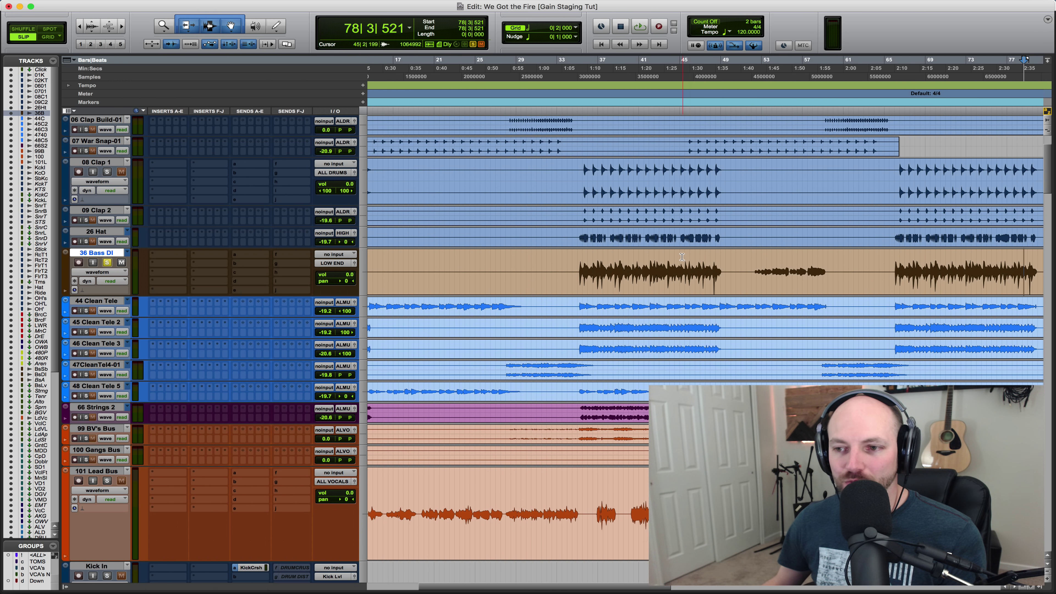
{"action": "left_click", "coordinate": [644, 257]}
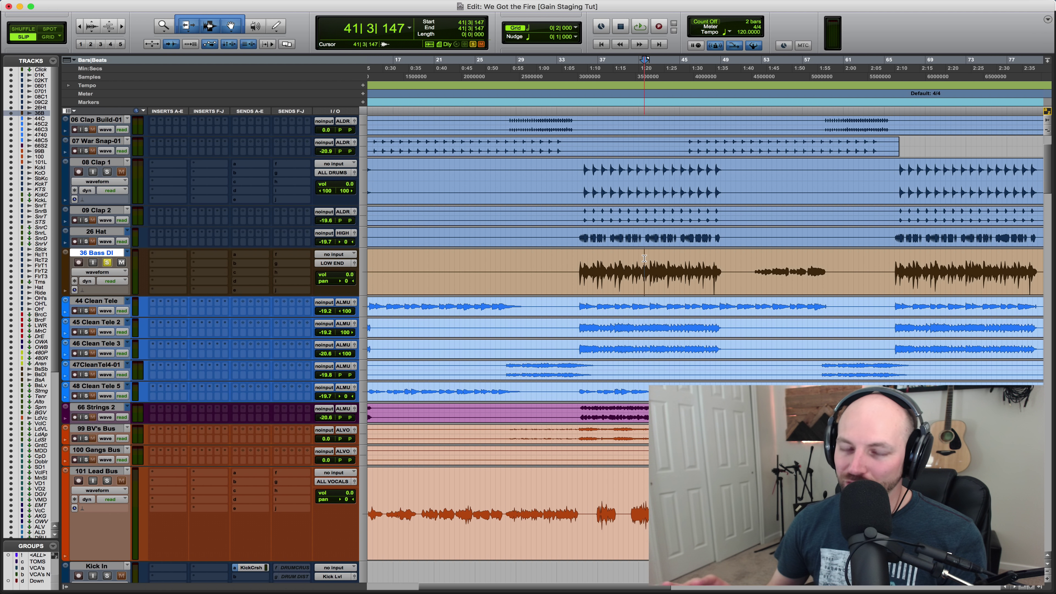
{"action": "key", "text": "super+bracketleft"}
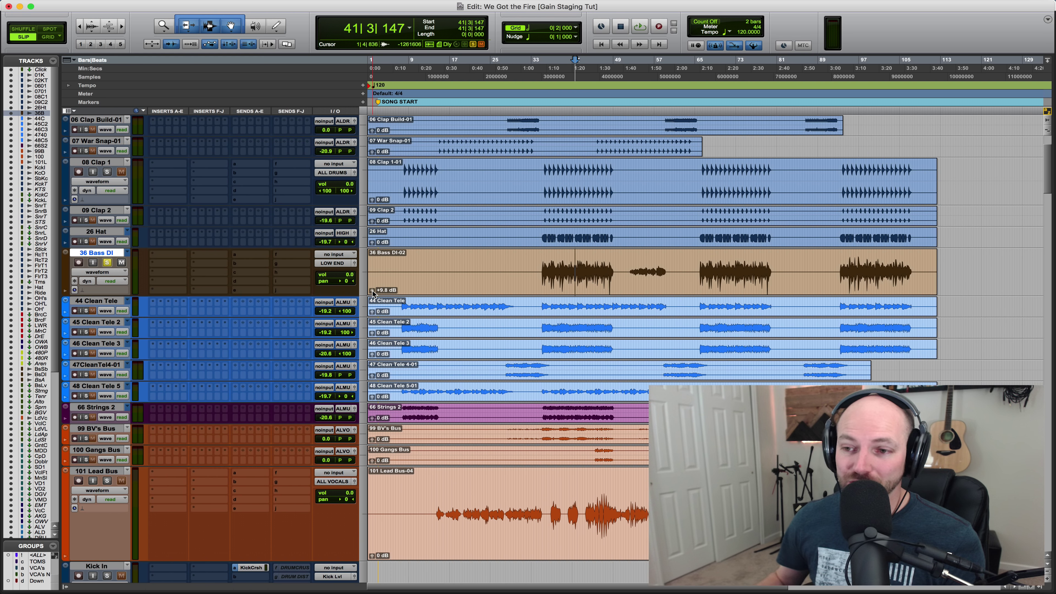
Unsolo the bass and play the full mix from its entry at bar 35
{"action": "key", "text": "alt+Tab"}
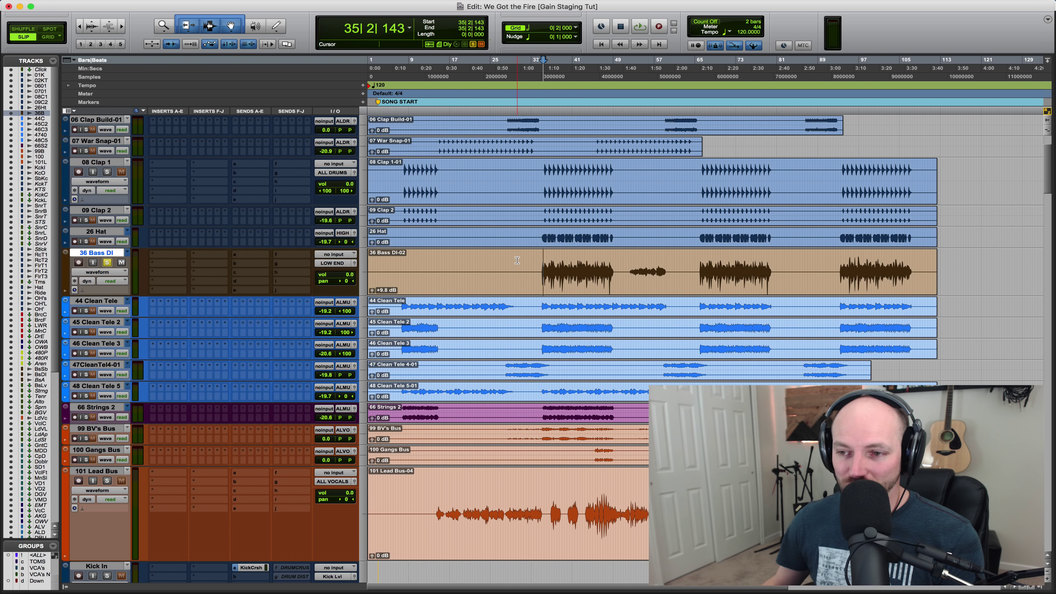
{"action": "key", "text": "shift+s"}
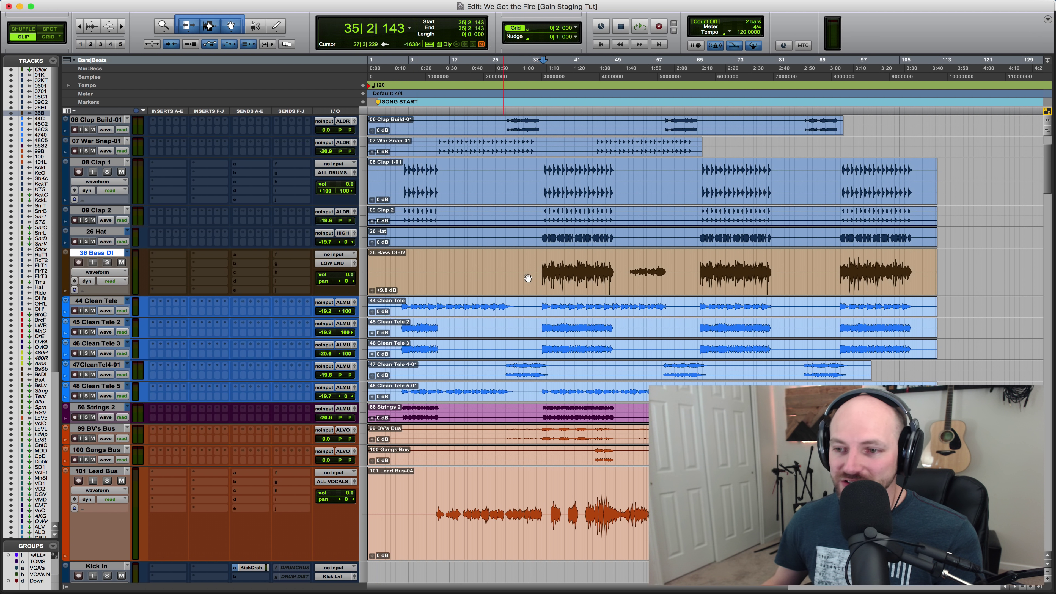
{"action": "key", "text": "space"}
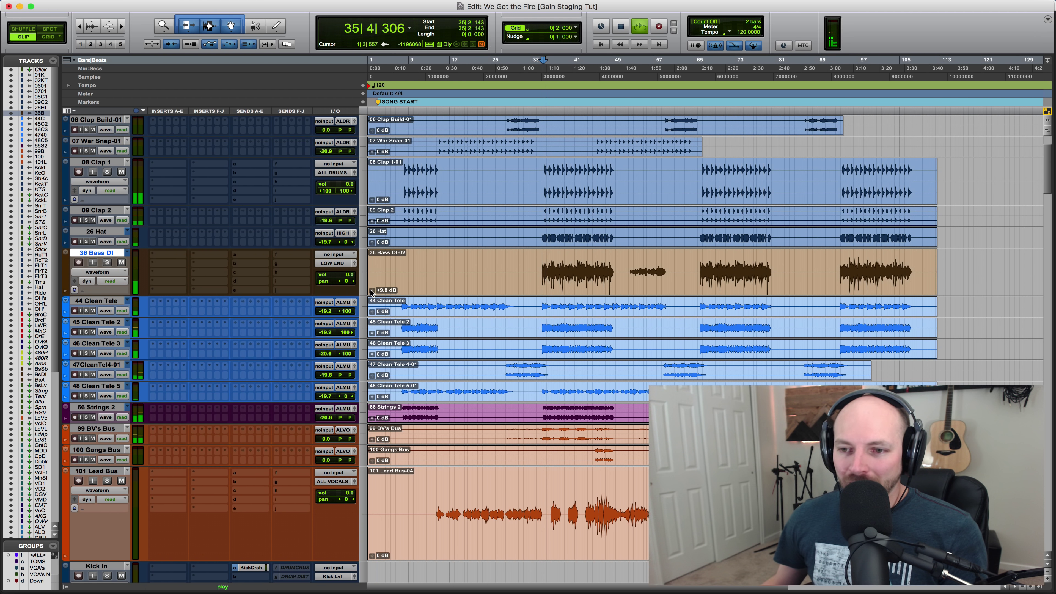
{"action": "key", "text": "space"}
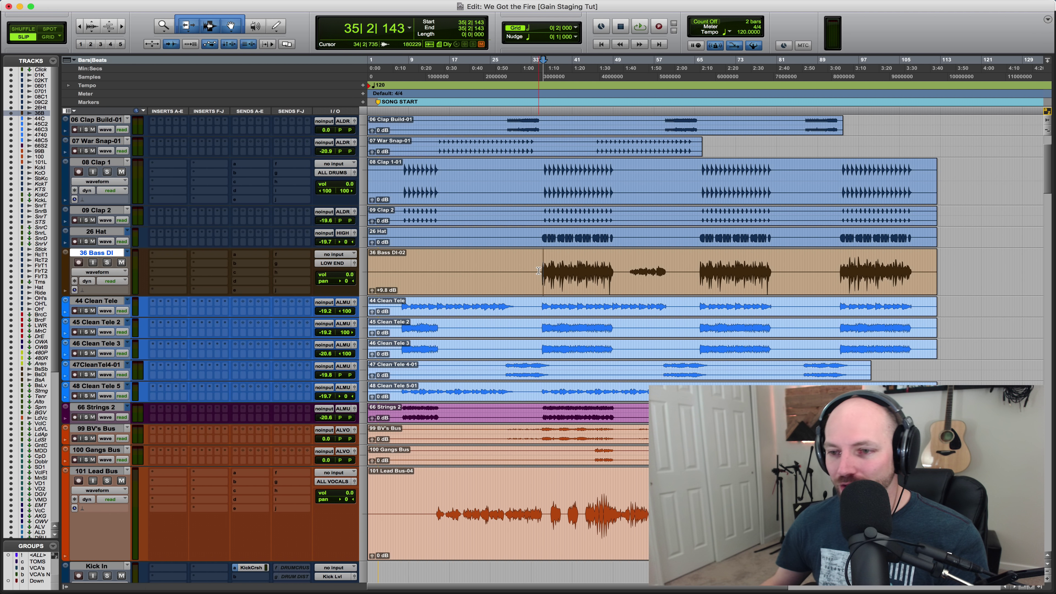
Play the session from bar 34 to hear the lead vocal entry
{"action": "scroll", "coordinate": [539, 270], "scroll_direction": "down", "scroll_amount": 3}
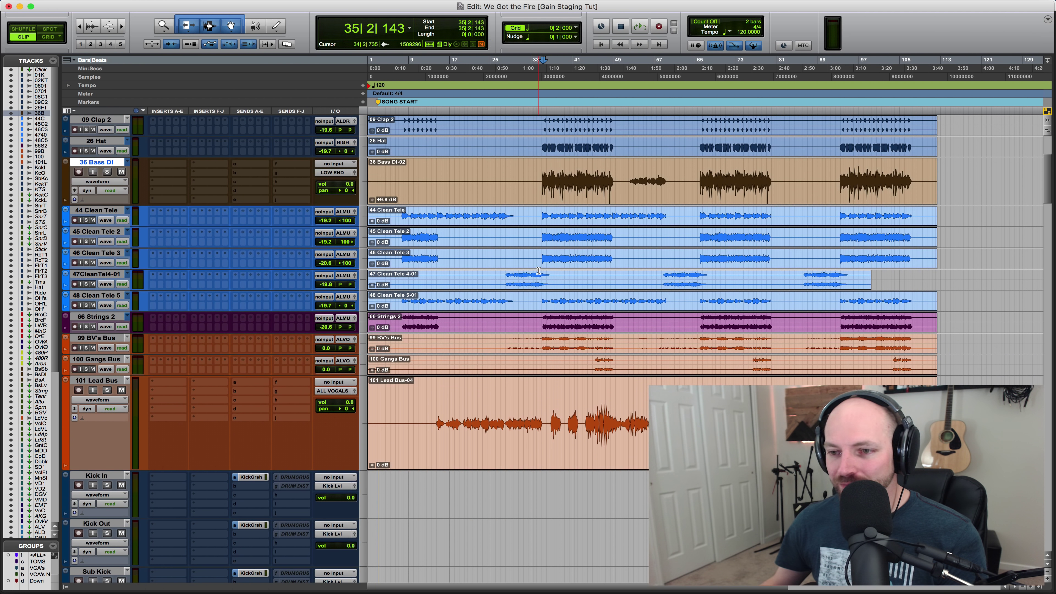
{"action": "left_click", "coordinate": [533, 317]}
{"action": "scroll", "coordinate": [532, 317], "scroll_direction": "down", "scroll_amount": 1}
{"action": "left_click", "coordinate": [538, 317]}
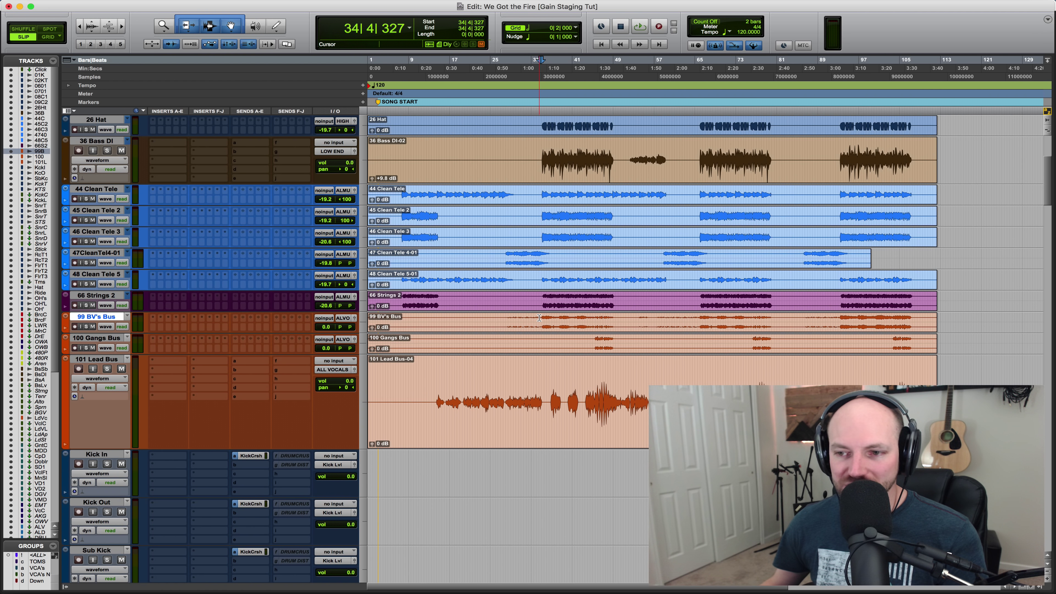
{"action": "key", "text": "space"}
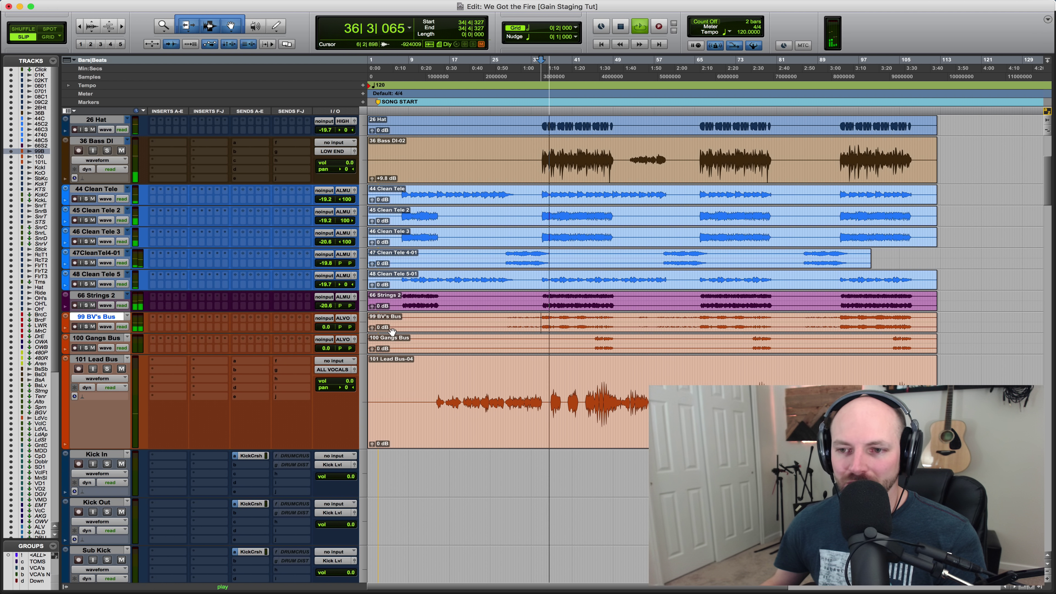
{"action": "key", "text": "space"}
Split the 101 Lead Bus clip at 35|4|343 and delete the part before it
{"action": "left_click", "coordinate": [546, 397]}
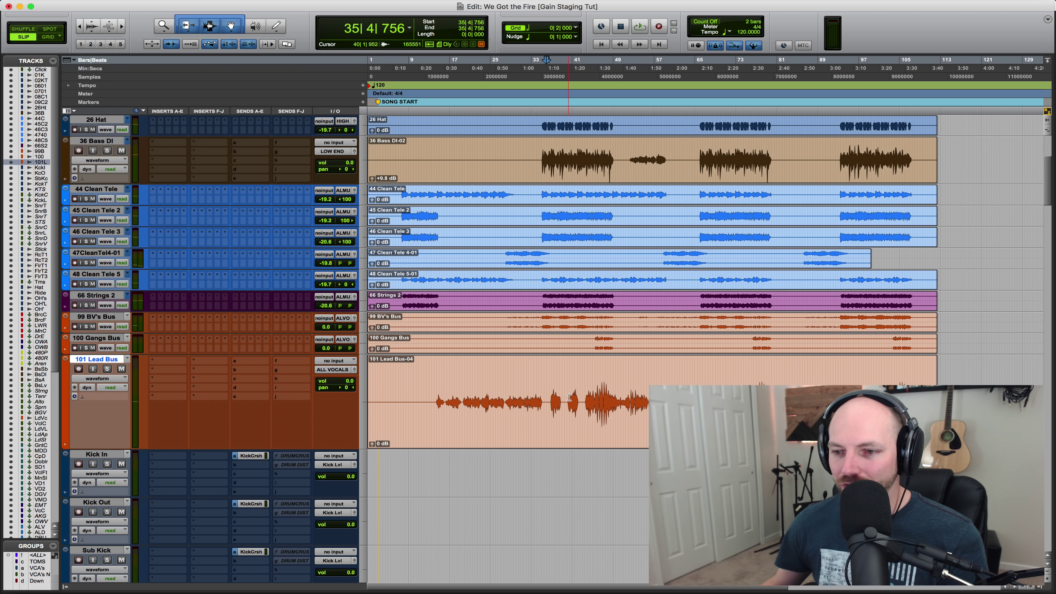
{"action": "left_click", "coordinate": [583, 395]}
{"action": "left_click", "coordinate": [580, 394]}
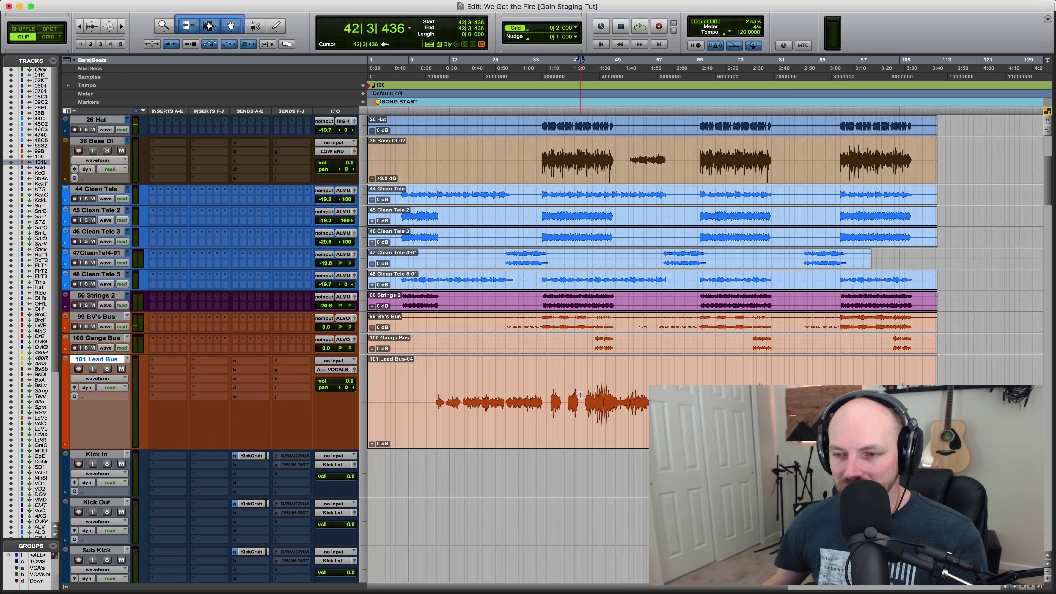
{"action": "left_click", "coordinate": [545, 394]}
{"action": "key", "text": "super+e"}
{"action": "double_click", "coordinate": [438, 386]}
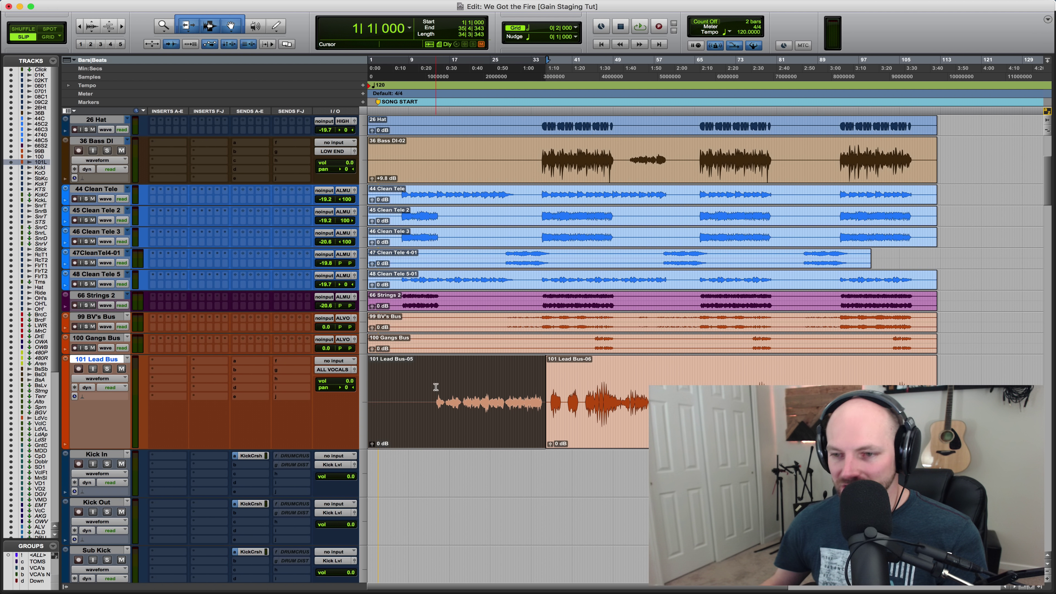
{"action": "key", "text": "Delete"}
Raise the remaining Lead Bus clip's gain to +5.9 dB while playing, then show the Mix window
{"action": "left_click", "coordinate": [490, 388]}
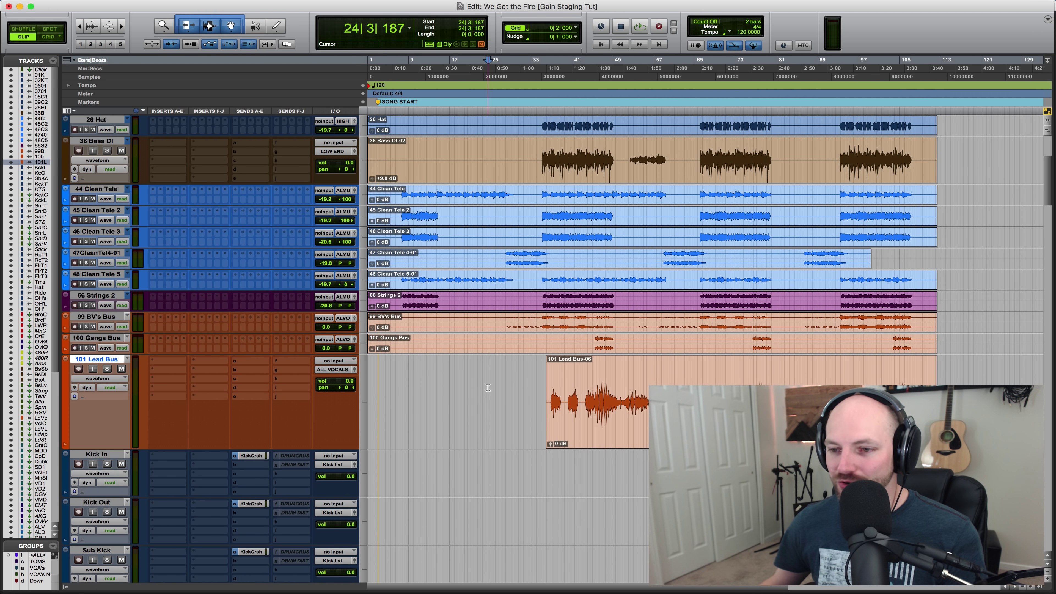
{"action": "key", "text": "Tab"}
{"action": "key", "text": "space"}
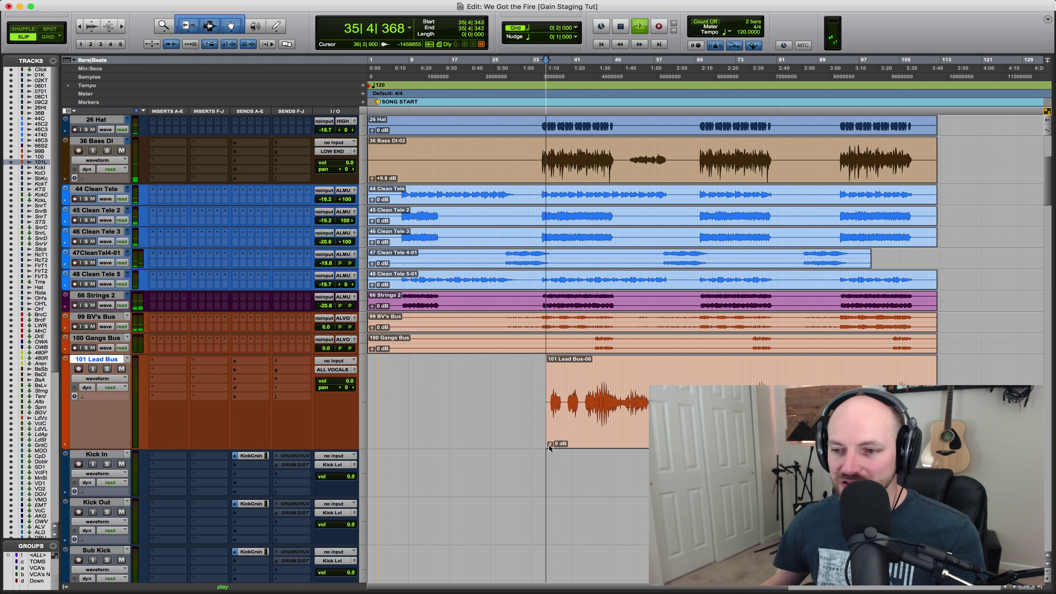
{"action": "left_click_drag", "start_coordinate": [548, 445], "coordinate": [540, 429]}
{"action": "left_click_drag", "start_coordinate": [539, 421], "coordinate": [539, 396]}
{"action": "key", "text": "space"}
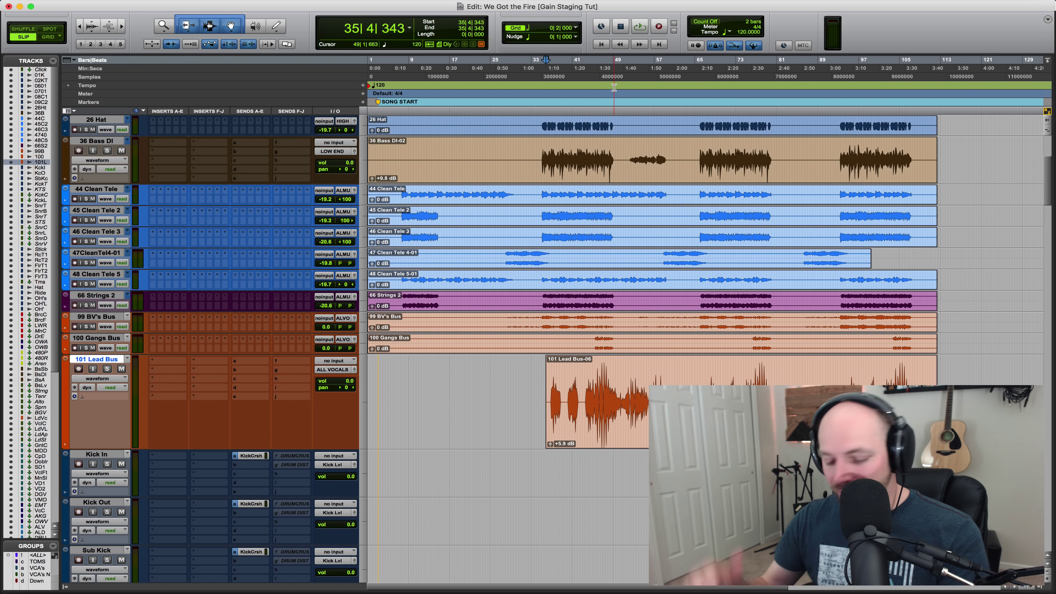
{"action": "key", "text": "super+equal"}
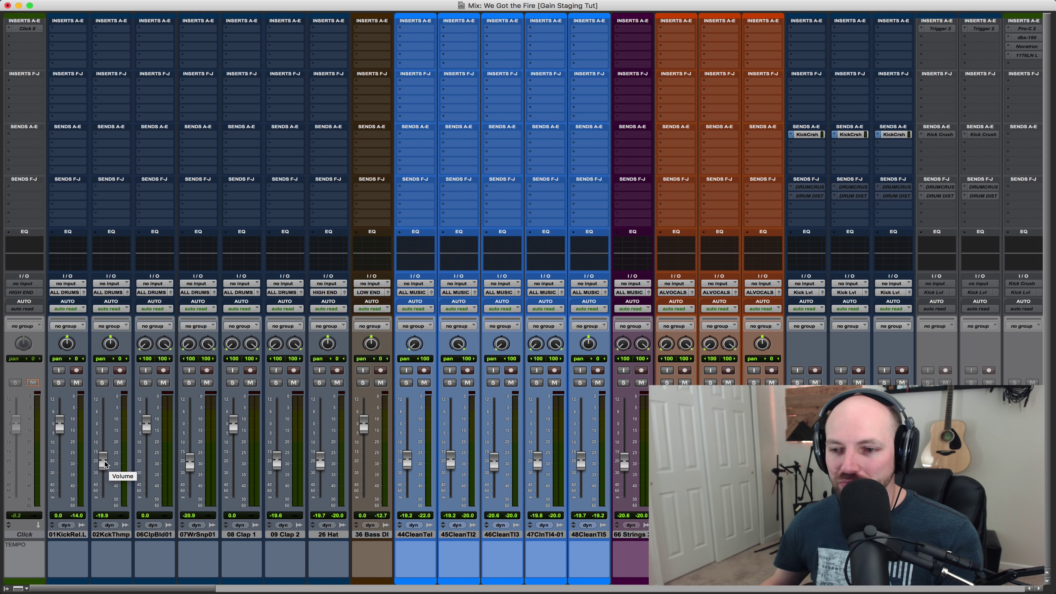
During playback, raise the 02KckThmp and 09 Clap 2 faders and the Clean Tele guitars to -5.9, -5.7 and -6.2 dB
{"action": "left_click_drag", "start_coordinate": [105, 464], "coordinate": [102, 439]}
{"action": "key", "text": "space"}
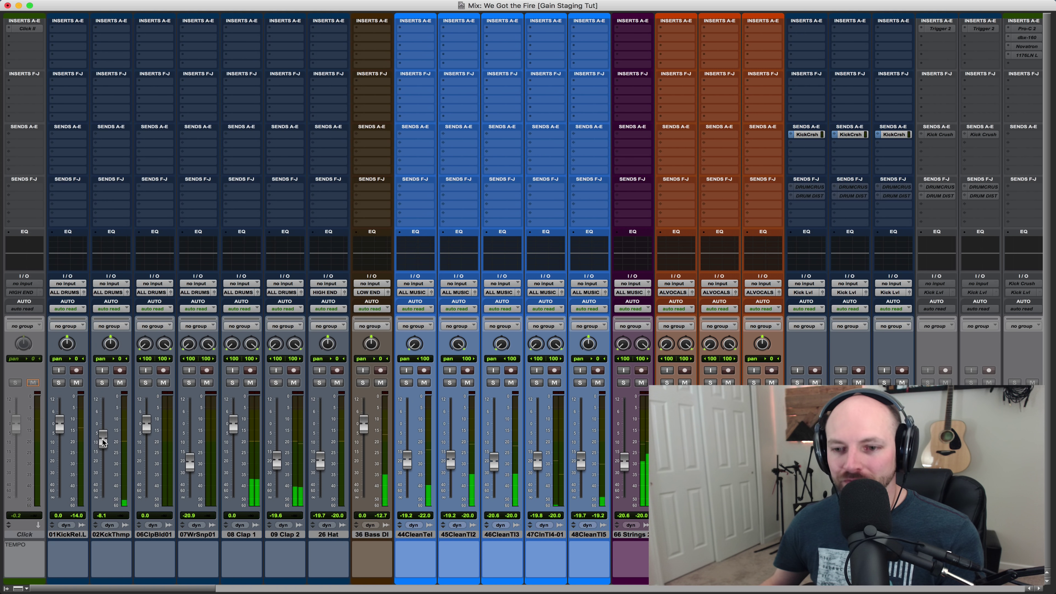
{"action": "left_click_drag", "start_coordinate": [276, 454], "coordinate": [320, 443]}
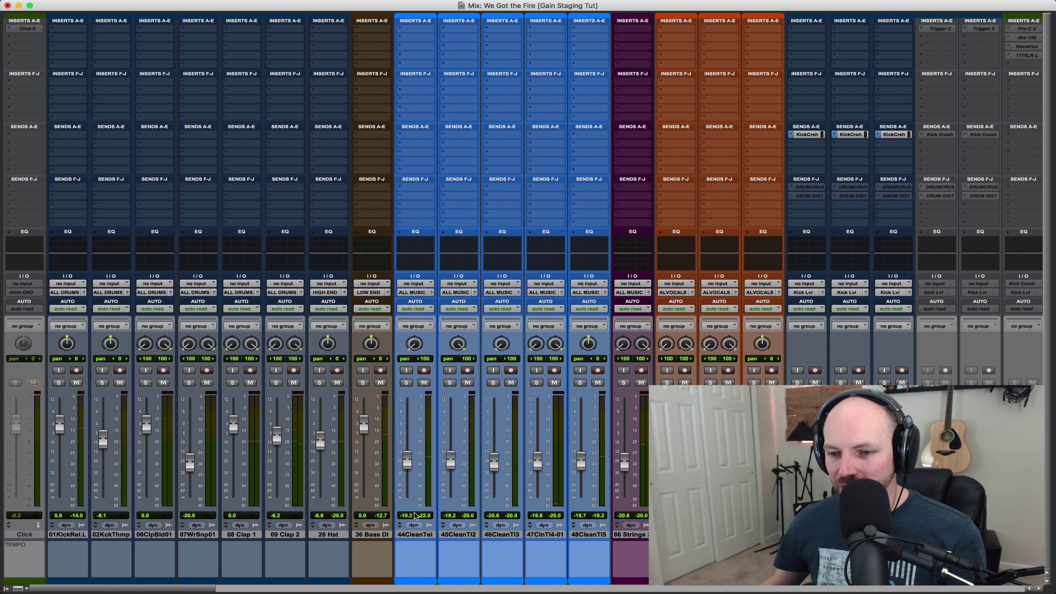
{"action": "left_click", "coordinate": [419, 535]}
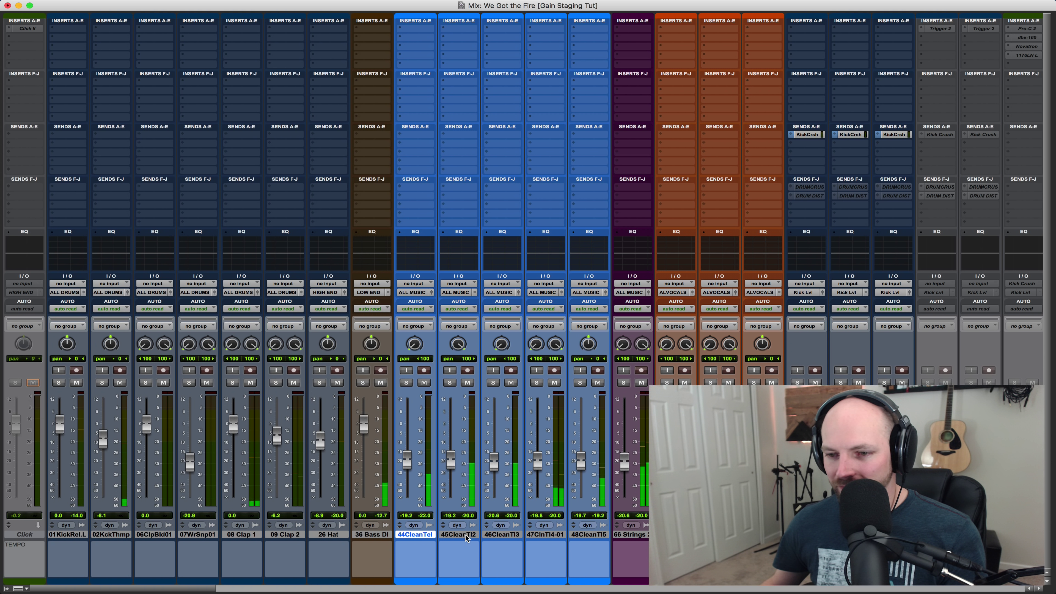
{"action": "left_click_drag", "start_coordinate": [407, 462], "coordinate": [407, 435]}
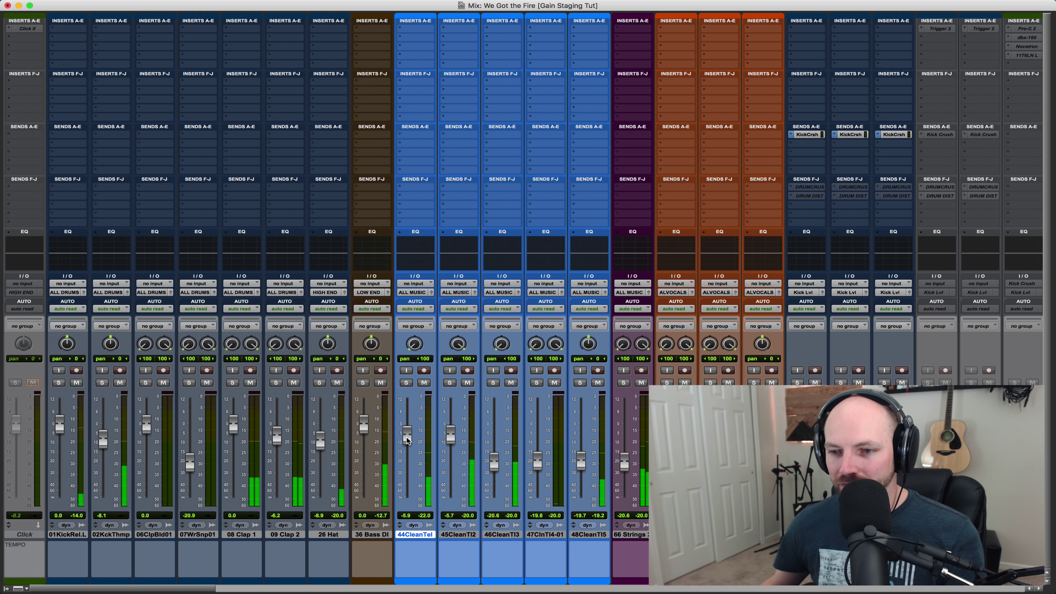
{"action": "left_click_drag", "start_coordinate": [490, 469], "coordinate": [495, 442]}
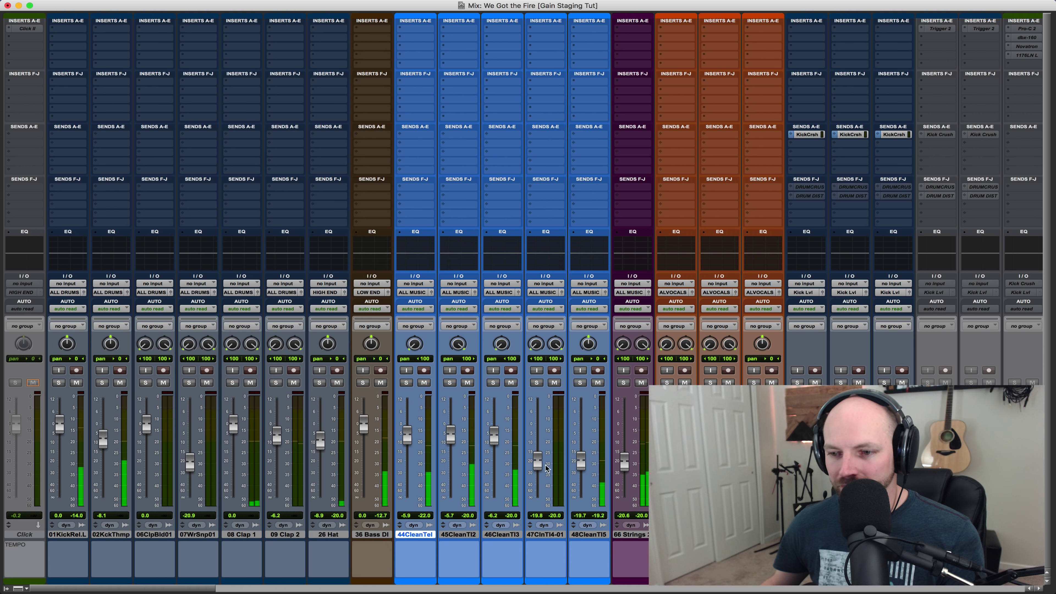
{"action": "left_click_drag", "start_coordinate": [580, 461], "coordinate": [579, 423]}
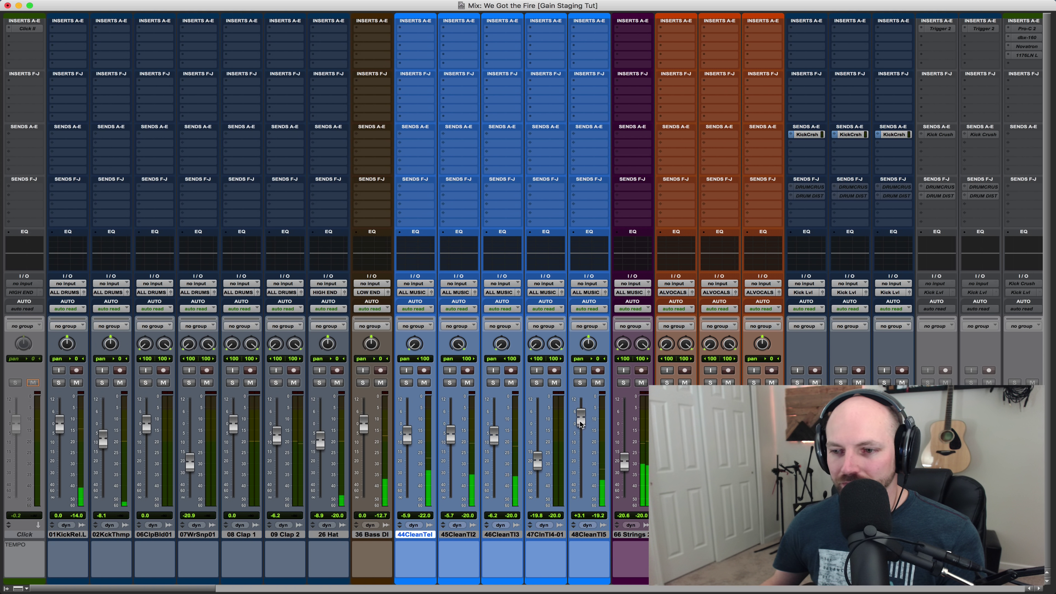
{"action": "key", "text": "super+equal"}
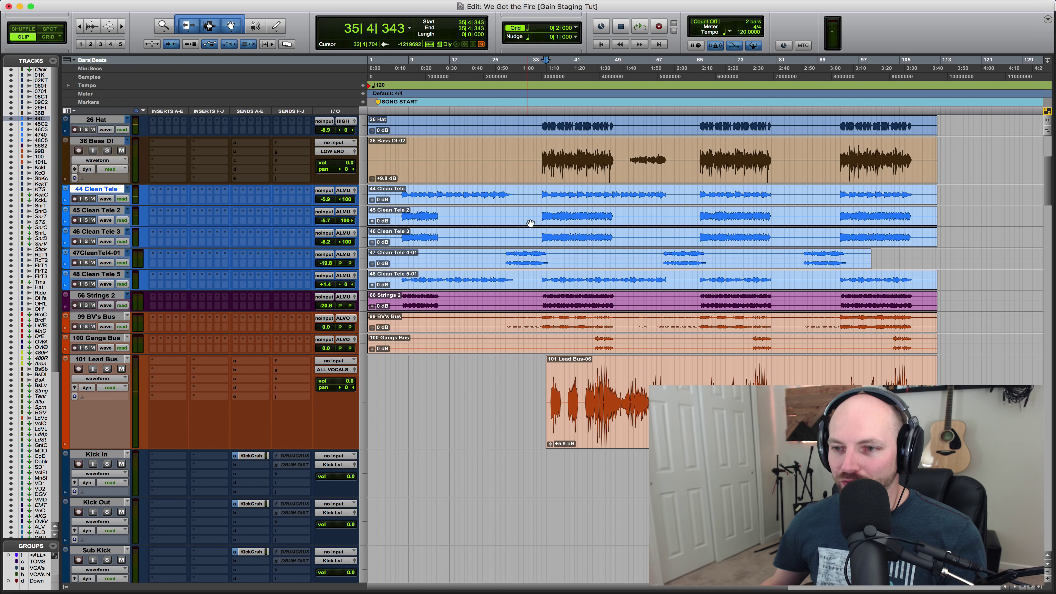
Reset Clean Tele 5's volume to 0.0 and raise its clip gain to +4.0 dB
{"action": "left_click", "coordinate": [542, 277]}
{"action": "key", "text": "space"}
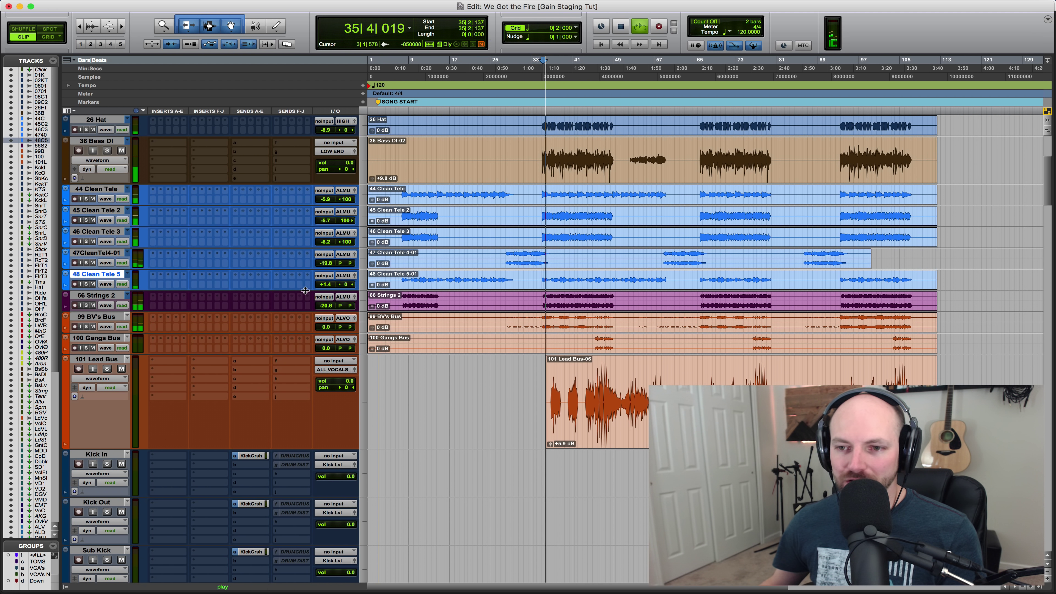
{"action": "key", "text": "space"}
{"action": "left_click", "coordinate": [325, 285], "text": "alt"}
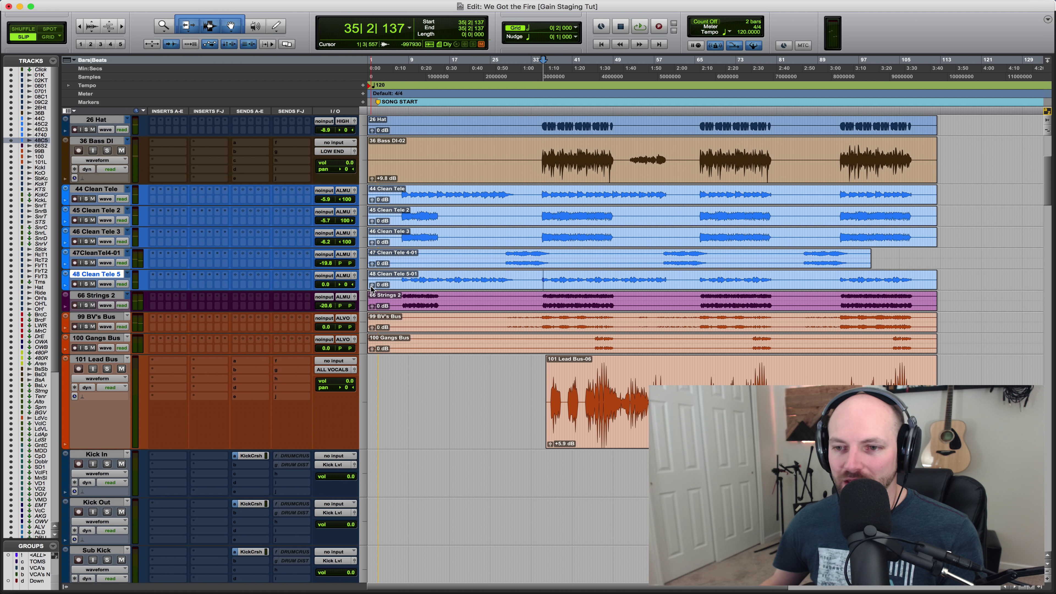
{"action": "left_click_drag", "start_coordinate": [371, 287], "coordinate": [356, 267]}
{"action": "key", "text": "space"}
{"action": "key", "text": "space"}
Pull Clean Tele 5's volume down to -2.6 dB while playing from bar 38
{"action": "left_click", "coordinate": [559, 279]}
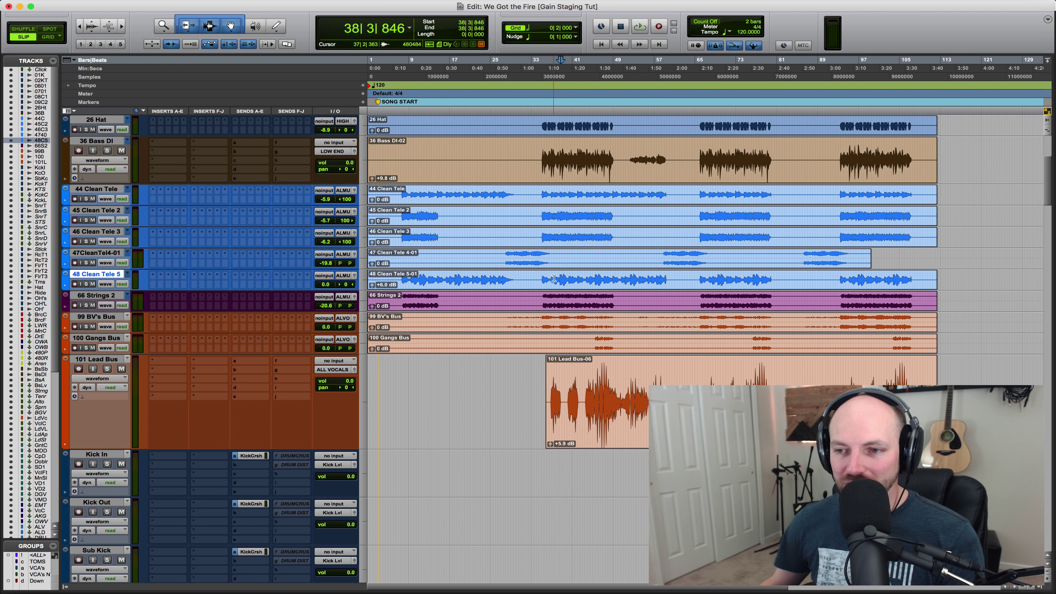
{"action": "left_click", "coordinate": [371, 285]}
{"action": "key", "text": "space"}
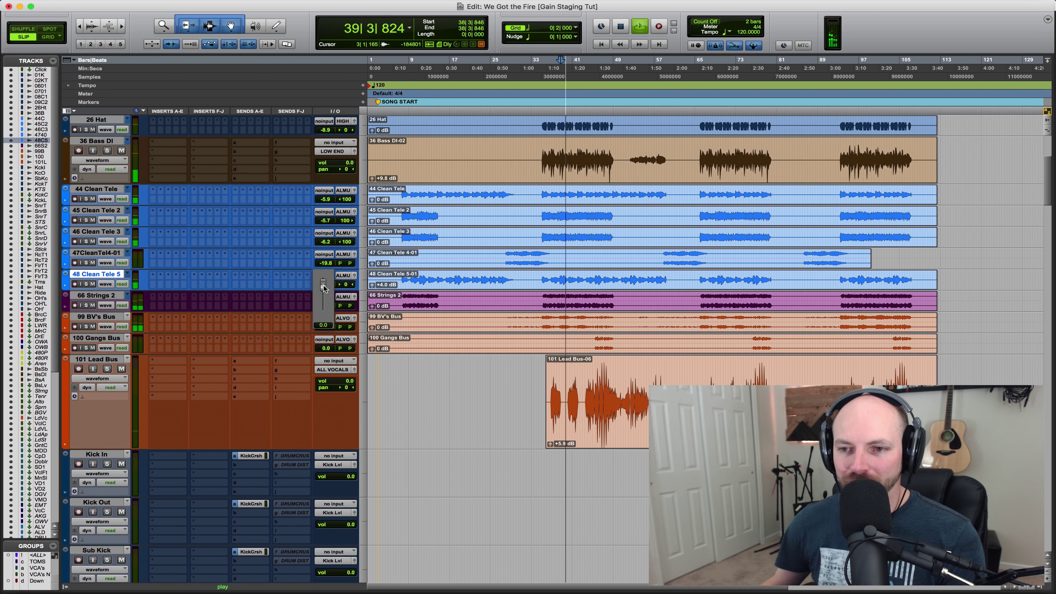
{"action": "left_click_drag", "start_coordinate": [323, 286], "coordinate": [324, 289]}
{"action": "key", "text": "space"}
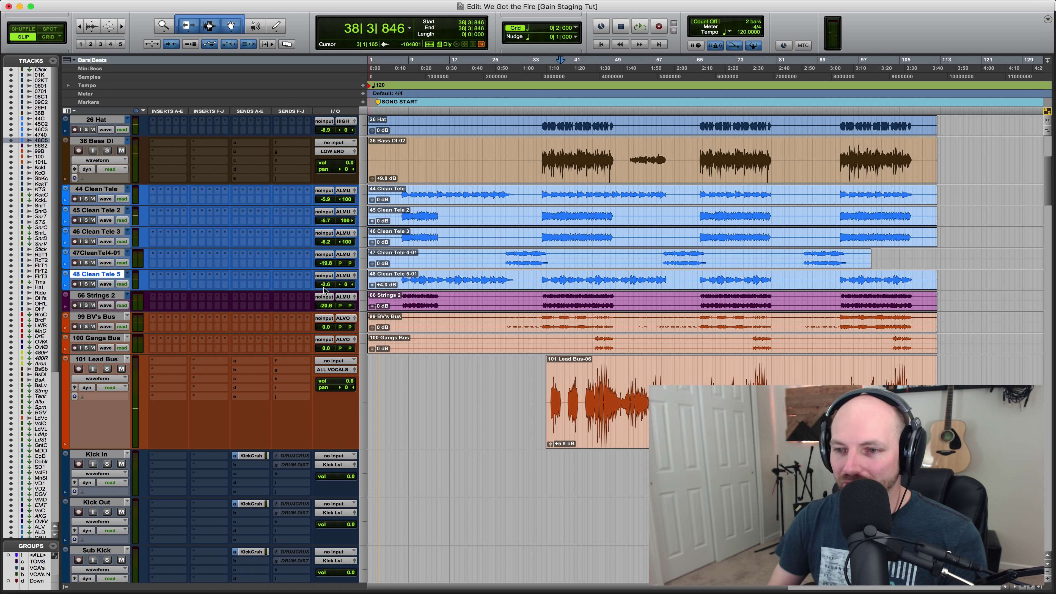
During playback, raise the 07WrSnp01, 26 Hat and 66 Strings 2 faders, bringing Strings 2 to -4.3 dB
{"action": "key", "text": "super+equal"}
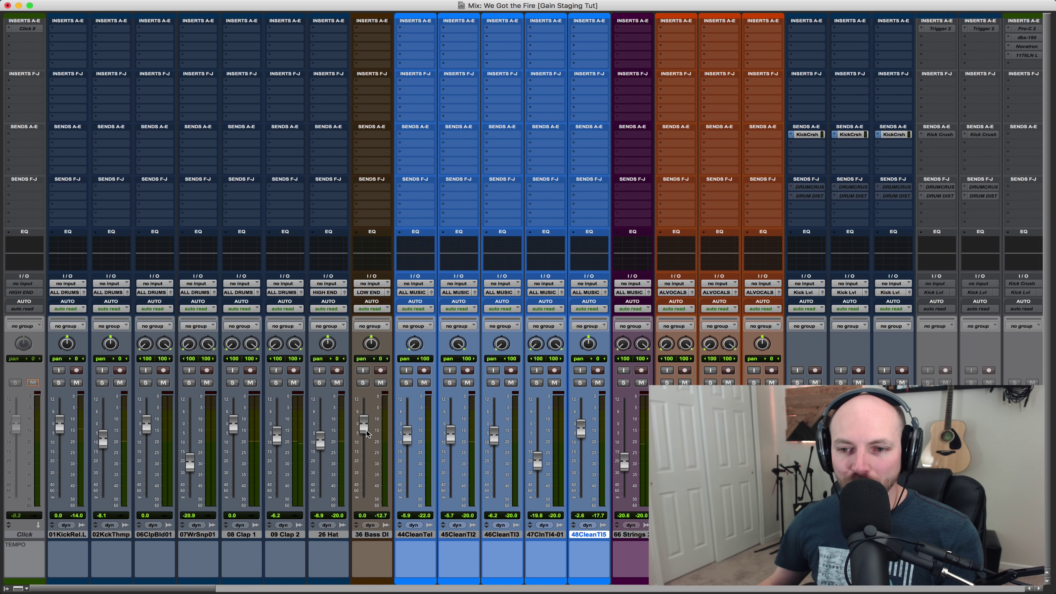
{"action": "key", "text": "space"}
{"action": "left_click_drag", "start_coordinate": [189, 462], "coordinate": [190, 431]}
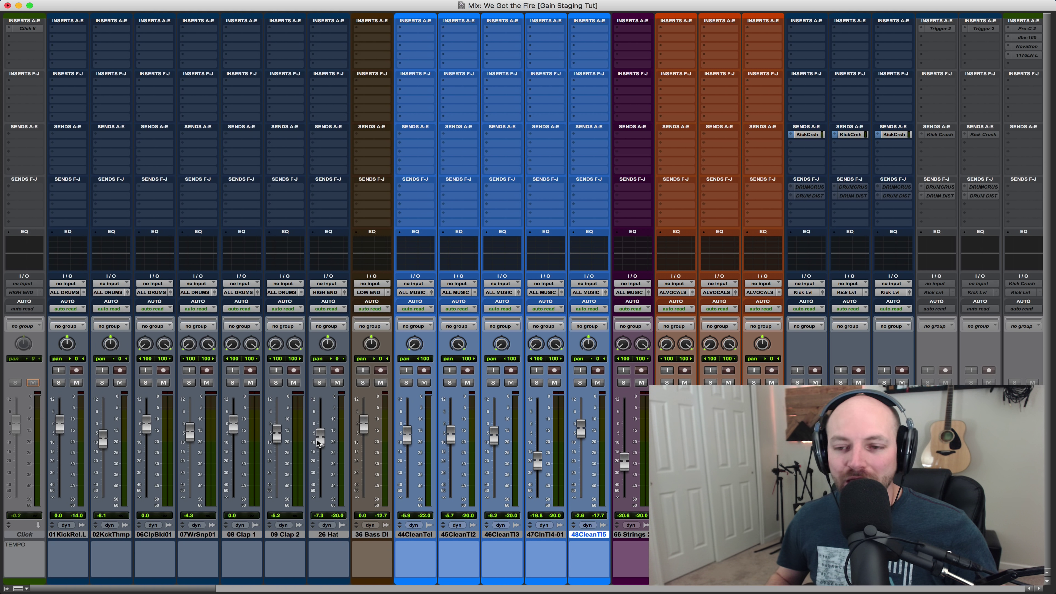
{"action": "mouse_move", "coordinate": [317, 440]}
{"action": "left_mouse_down"}
{"action": "mouse_move", "coordinate": [320, 478]}
{"action": "mouse_move", "coordinate": [322, 434]}
{"action": "left_mouse_up"}
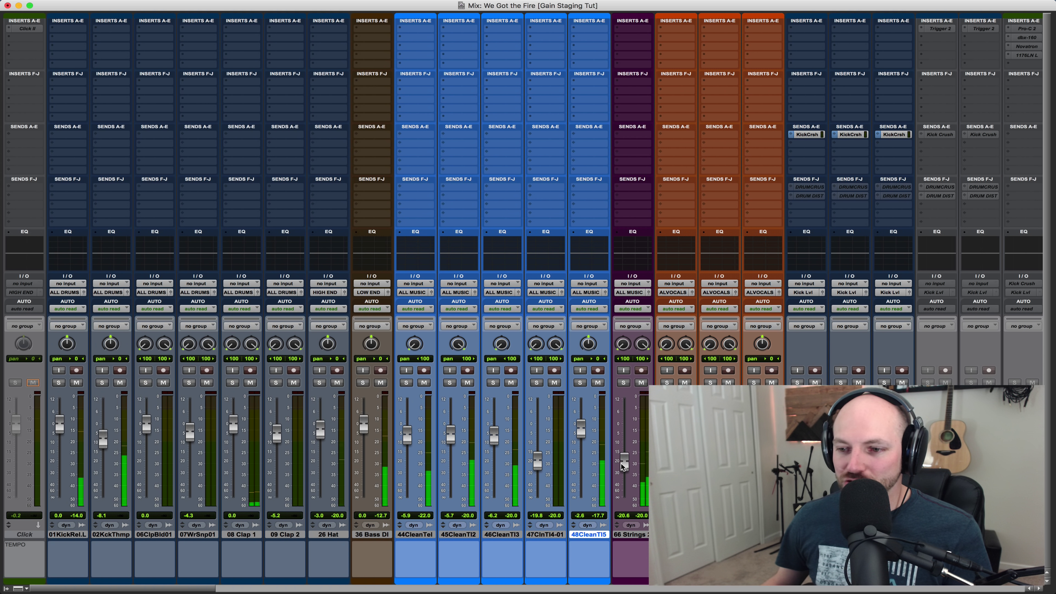
{"action": "left_click_drag", "start_coordinate": [632, 466], "coordinate": [624, 435]}
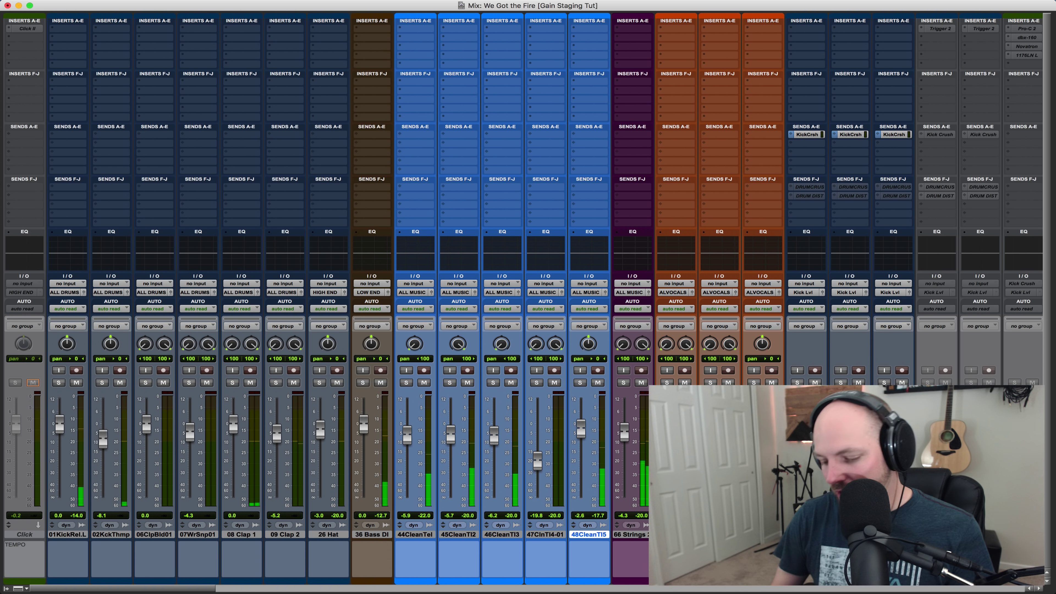
{"action": "key", "text": "super+equal"}
Select ranges of the 101 Lead Bus vocal and set the insertion point at its clip start
{"action": "left_click", "coordinate": [499, 383]}
{"action": "left_click", "coordinate": [552, 391]}
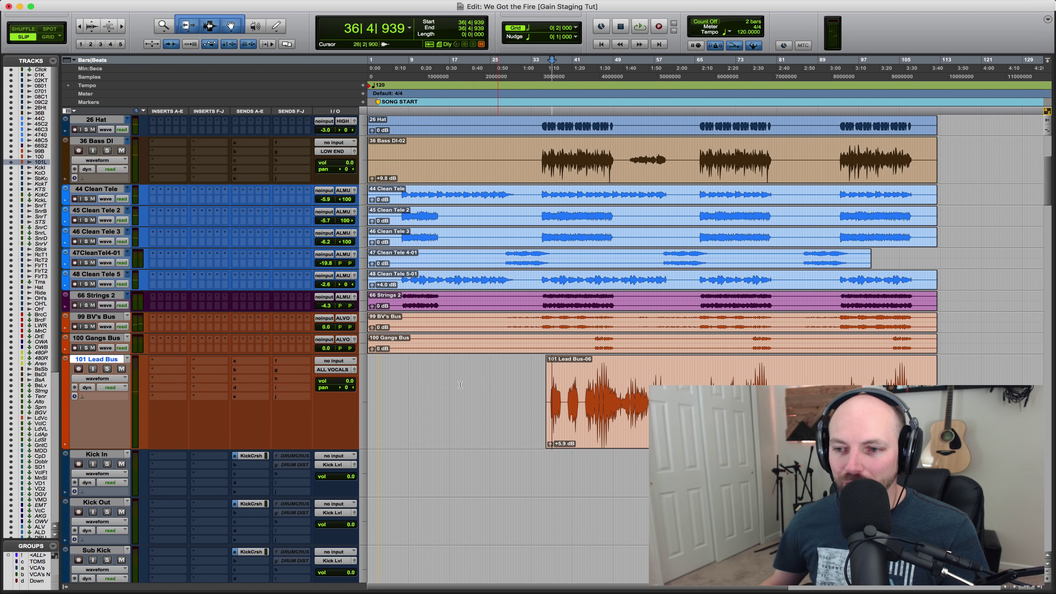
{"action": "left_click_drag", "start_coordinate": [582, 392], "coordinate": [783, 391]}
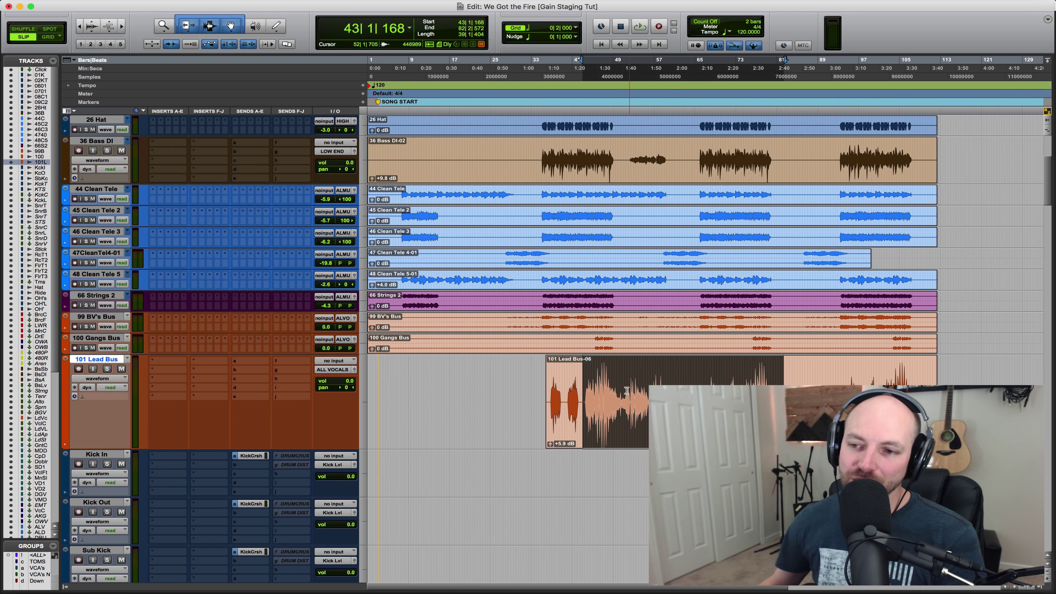
{"action": "left_click_drag", "start_coordinate": [535, 388], "coordinate": [556, 388]}
{"action": "left_click", "coordinate": [547, 415]}
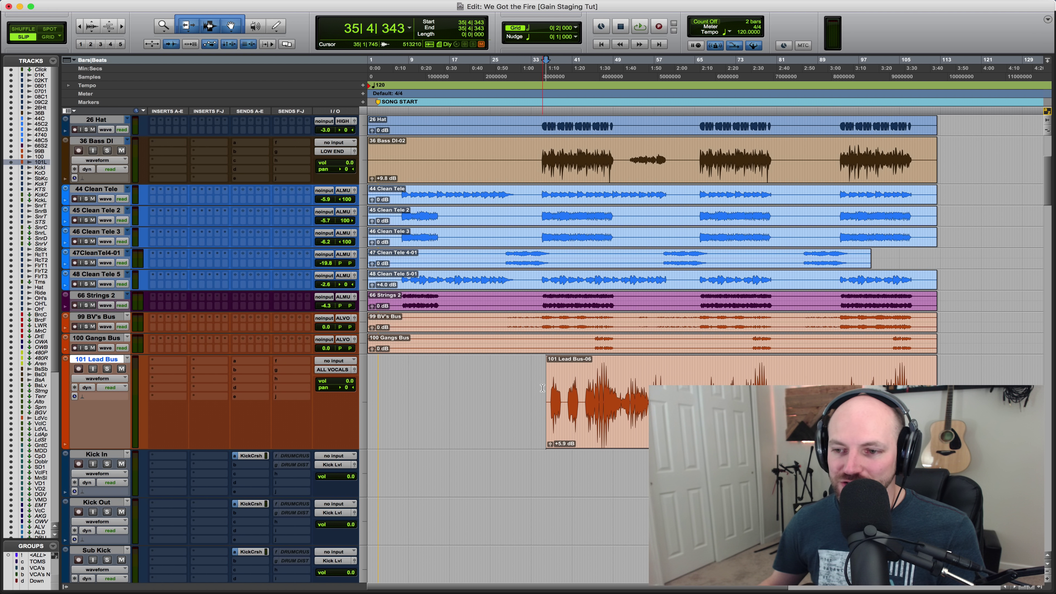
Nudge the Lead Bus clip gain up twice, closing the Defaulter normalizer, and audition the louder vocal
{"action": "key", "text": "space"}
{"action": "left_click_drag", "start_coordinate": [548, 444], "coordinate": [543, 407]}
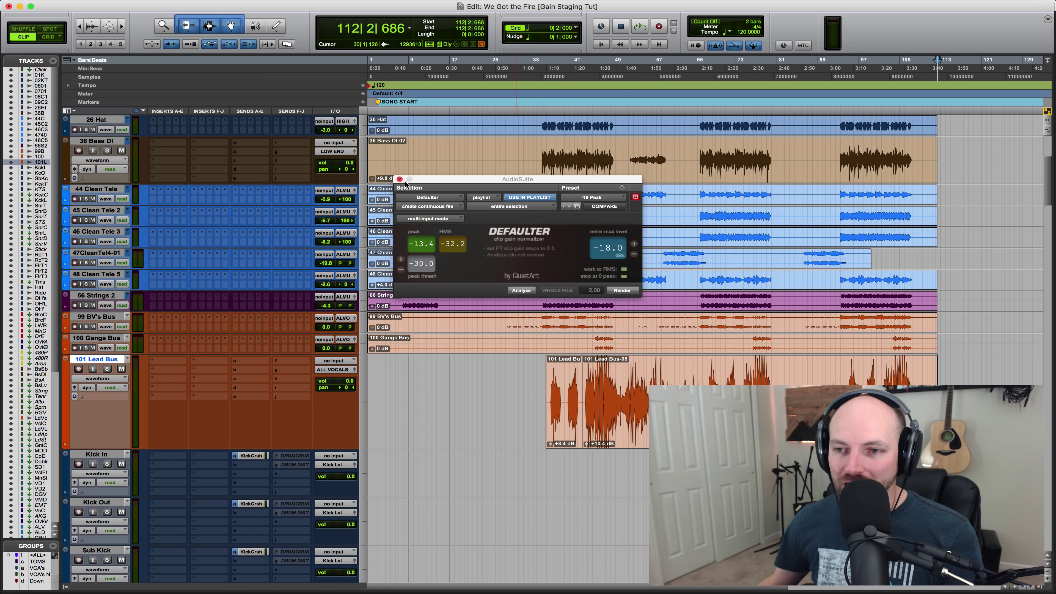
{"action": "left_click", "coordinate": [400, 180]}
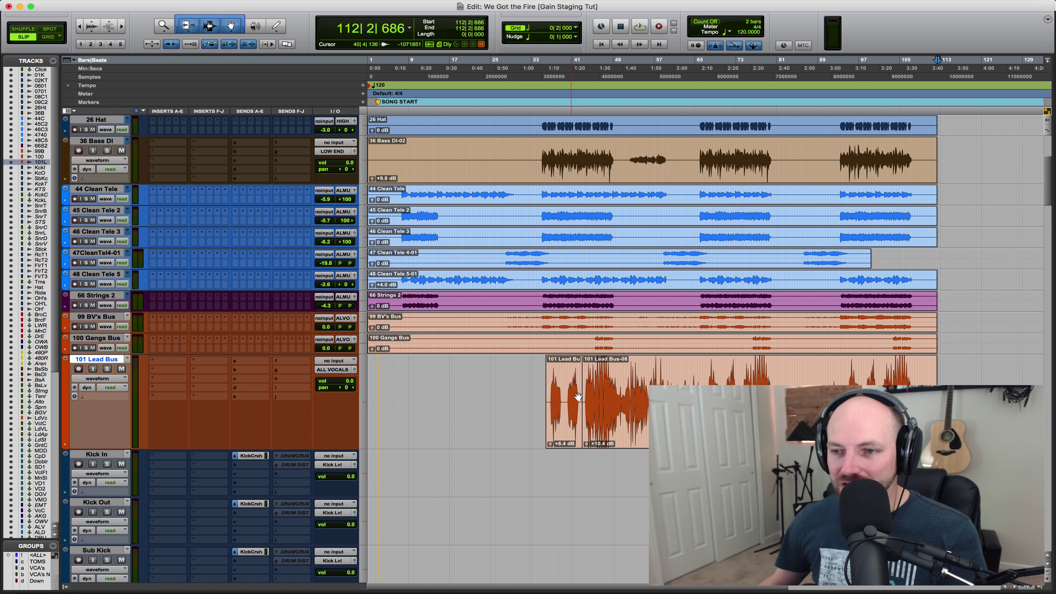
{"action": "key", "text": "space"}
{"action": "key", "text": "space"}
{"action": "left_click", "coordinate": [545, 392]}
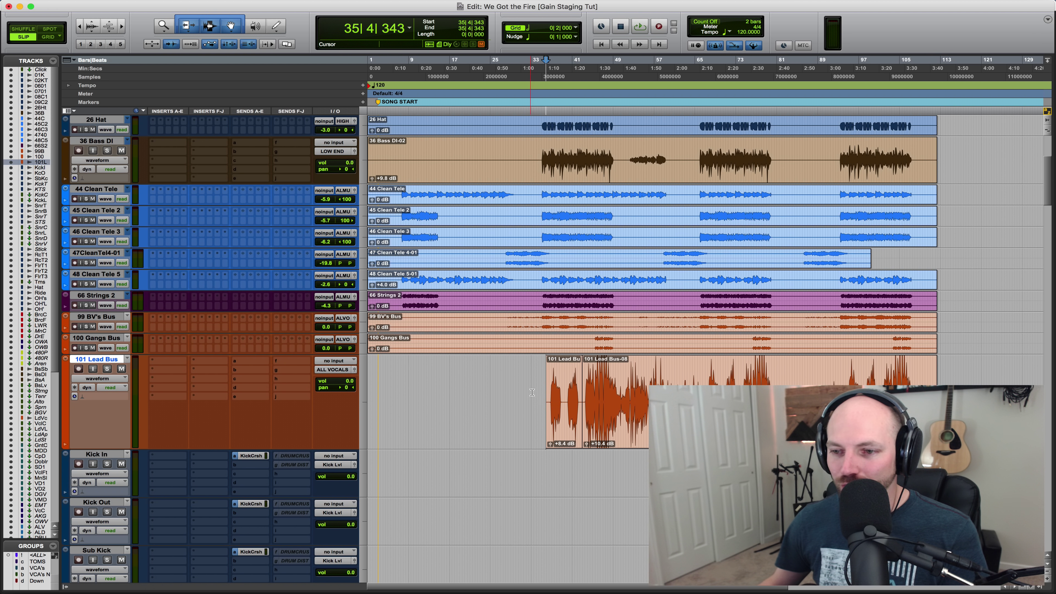
{"action": "key", "text": "space"}
{"action": "left_click_drag", "start_coordinate": [550, 443], "coordinate": [544, 430]}
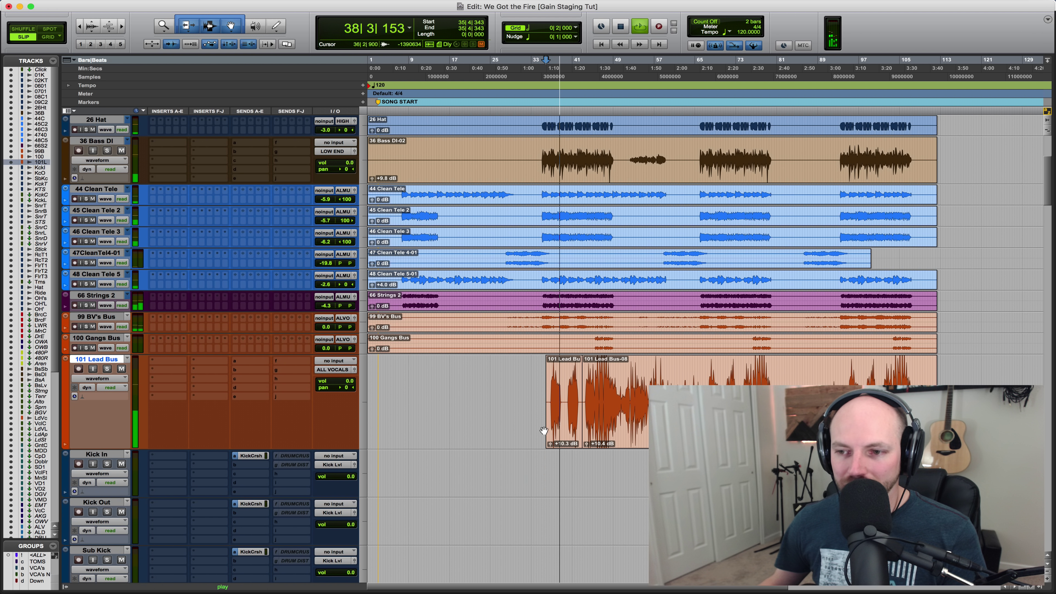
{"action": "key", "text": "space"}
{"action": "scroll", "coordinate": [503, 416], "scroll_direction": "up", "scroll_amount": 5}
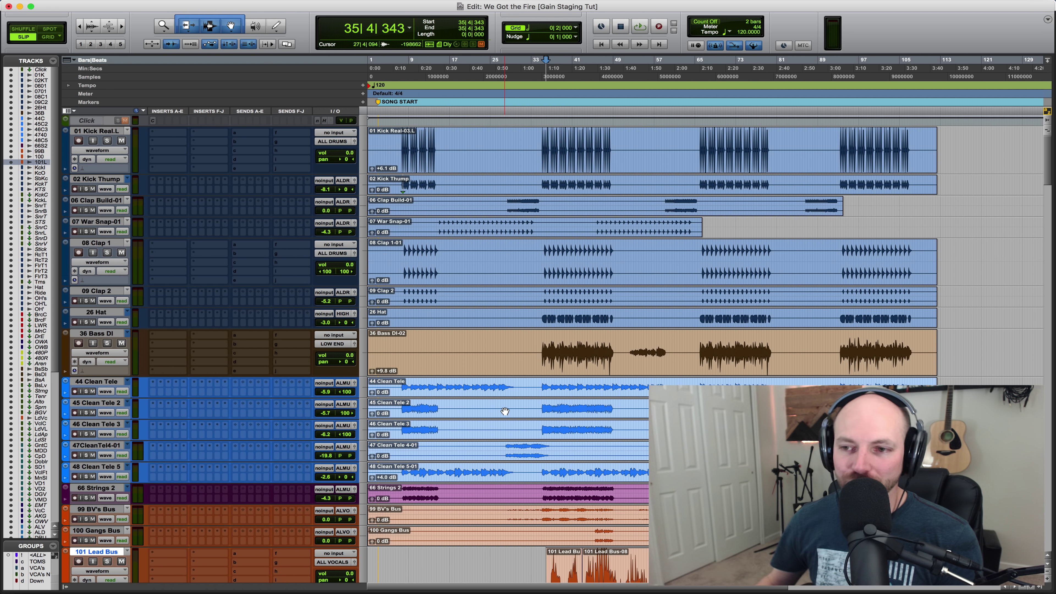
Select 36 Bass DI and jump to Bass Lvl to show the bass tracks and their plug-ins
{"action": "left_click", "coordinate": [526, 347]}
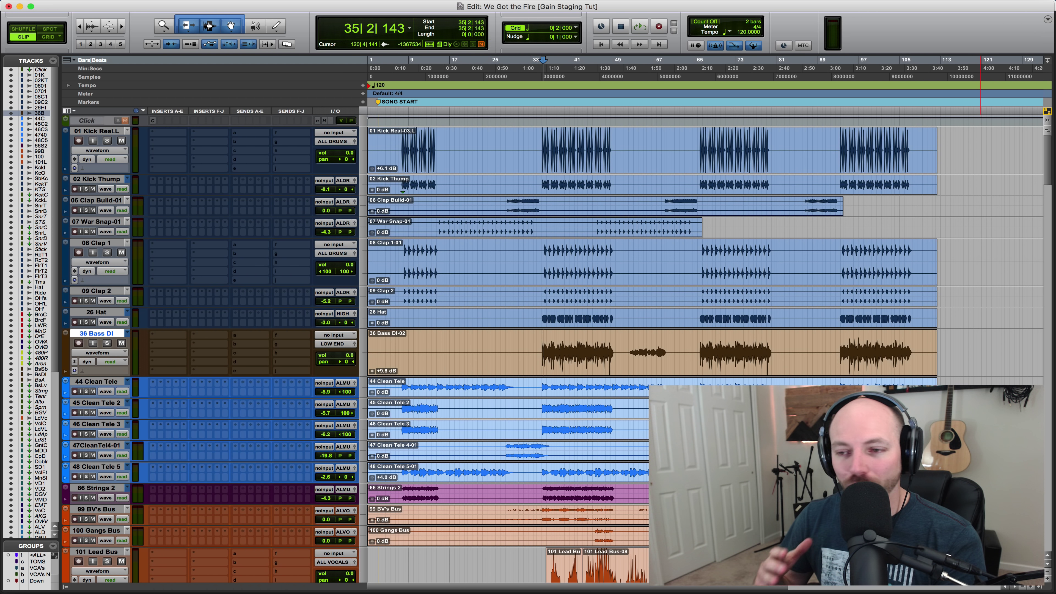
{"action": "left_click", "coordinate": [40, 385]}
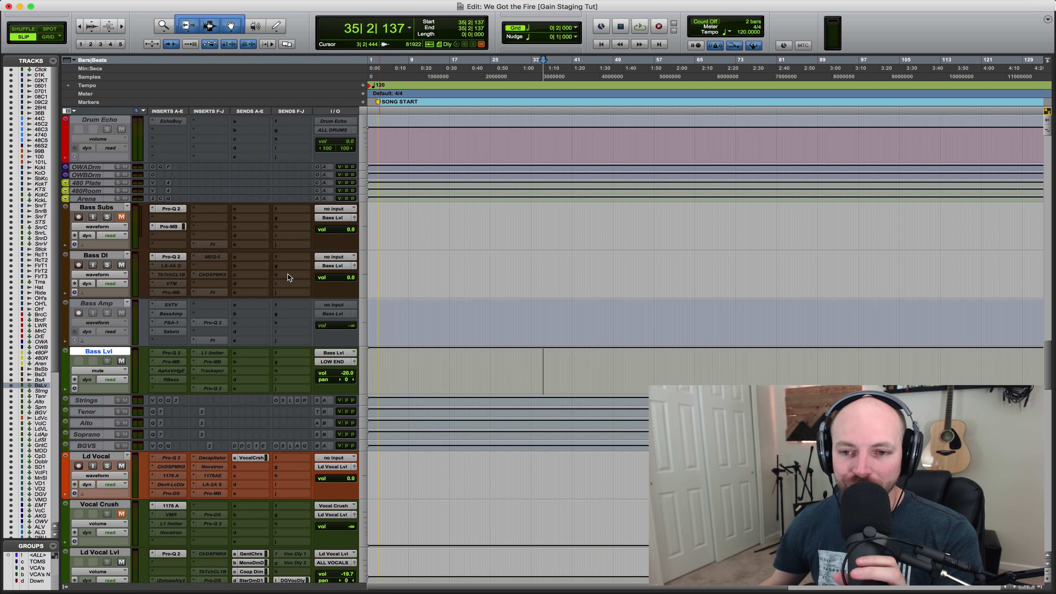
Scroll the Edit window back up to the top of the session near 01 Kick Real.L
{"action": "scroll", "coordinate": [287, 277], "scroll_direction": "down", "scroll_amount": 3}
{"action": "scroll", "coordinate": [284, 327], "scroll_direction": "down", "scroll_amount": 5}
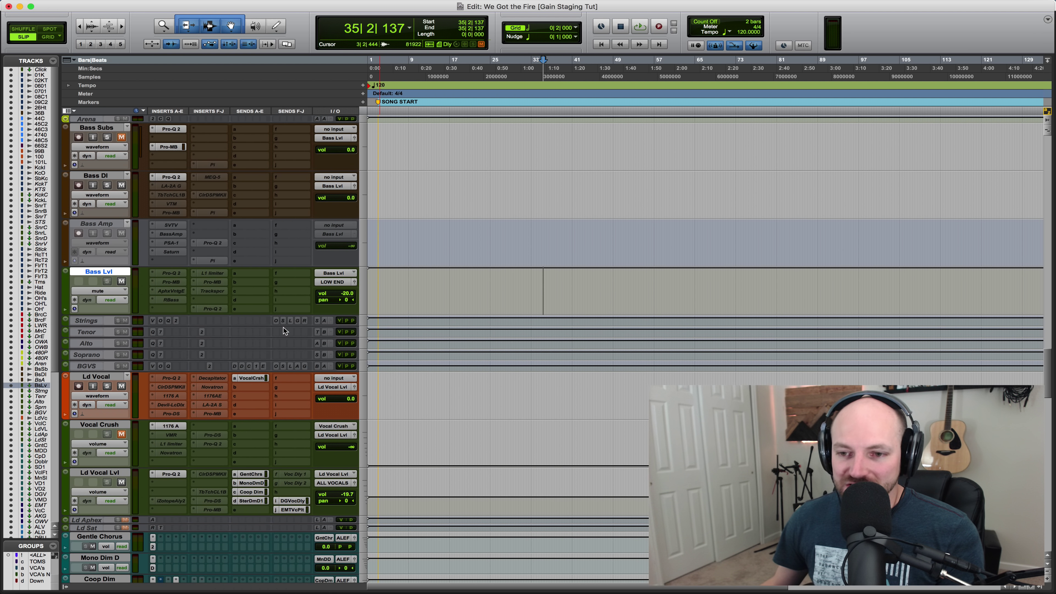
{"action": "scroll", "coordinate": [283, 328], "scroll_direction": "down", "scroll_amount": 20}
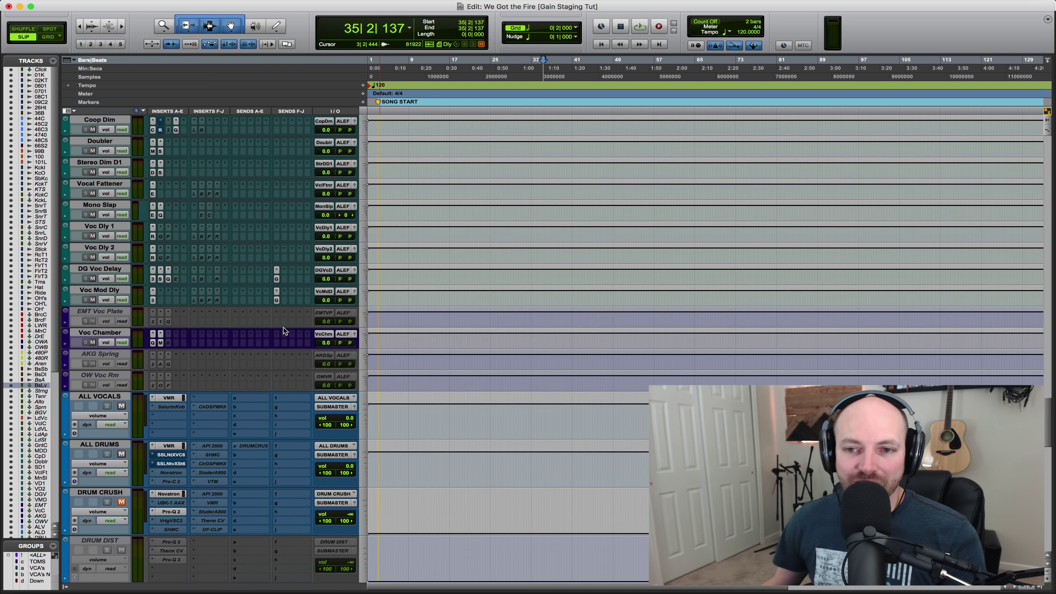
{"action": "scroll", "coordinate": [283, 328], "scroll_direction": "down", "scroll_amount": 10}
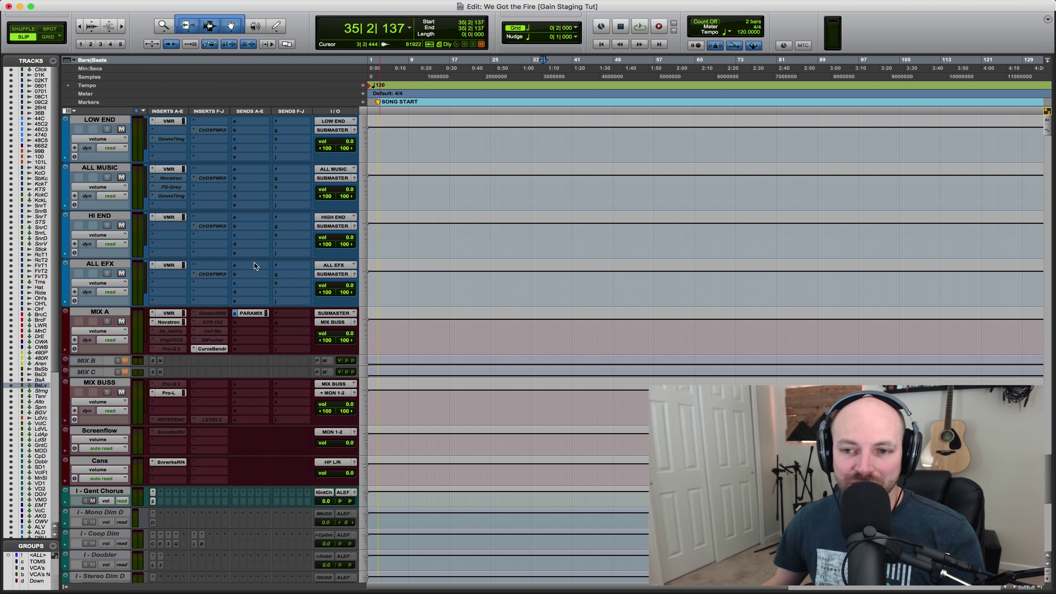
{"action": "scroll", "coordinate": [254, 263], "scroll_direction": "up", "scroll_amount": 12}
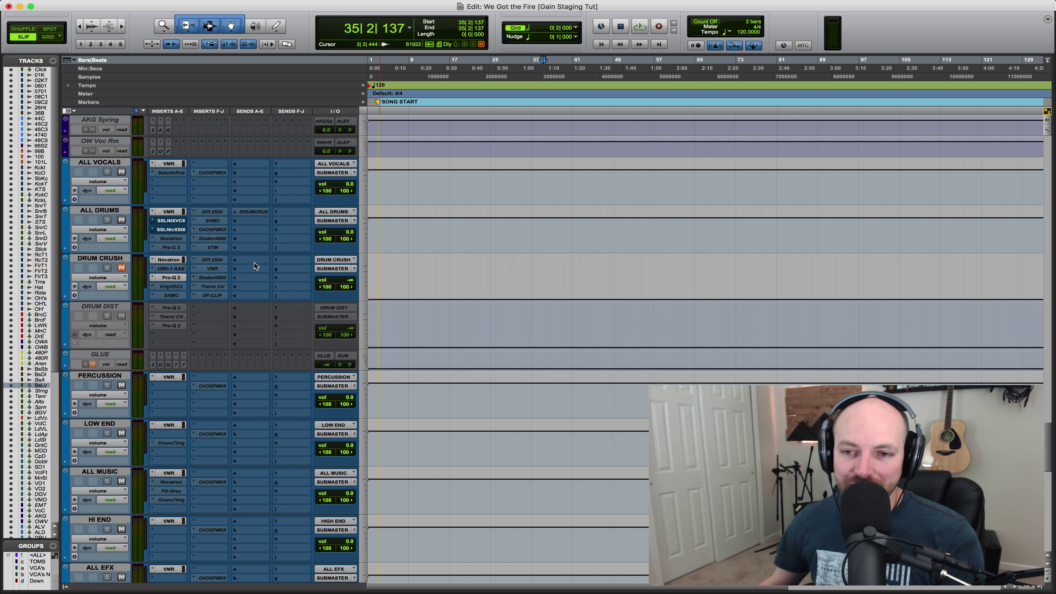
{"action": "scroll", "coordinate": [254, 263], "scroll_direction": "up", "scroll_amount": 20}
Insert Steven Slate Trigger 2 (mono) on 01 Kick Real.L's first insert slot
{"action": "left_click", "coordinate": [154, 131]}
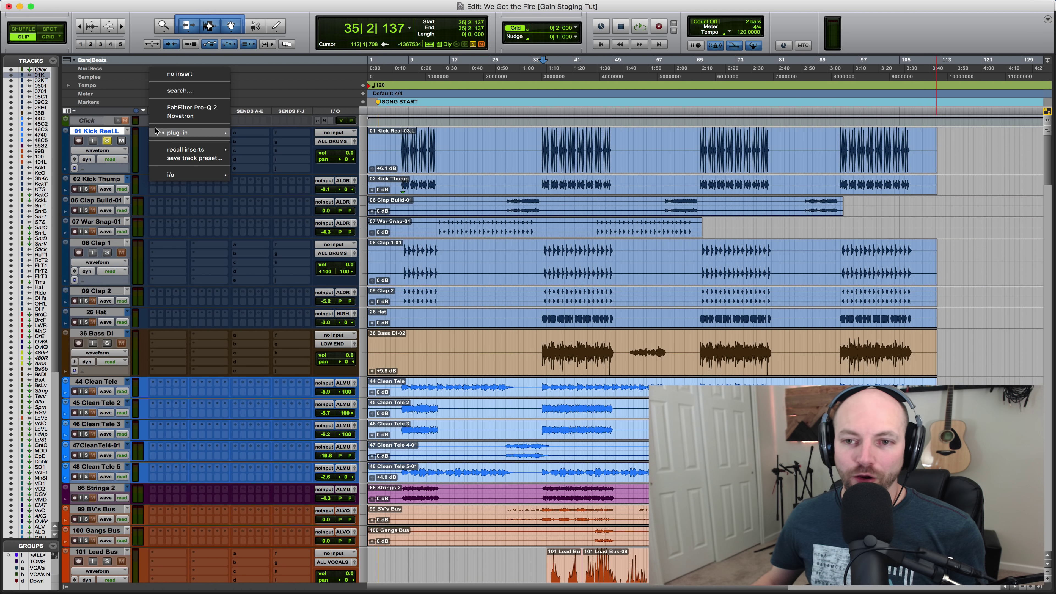
{"action": "left_click", "coordinate": [171, 77]}
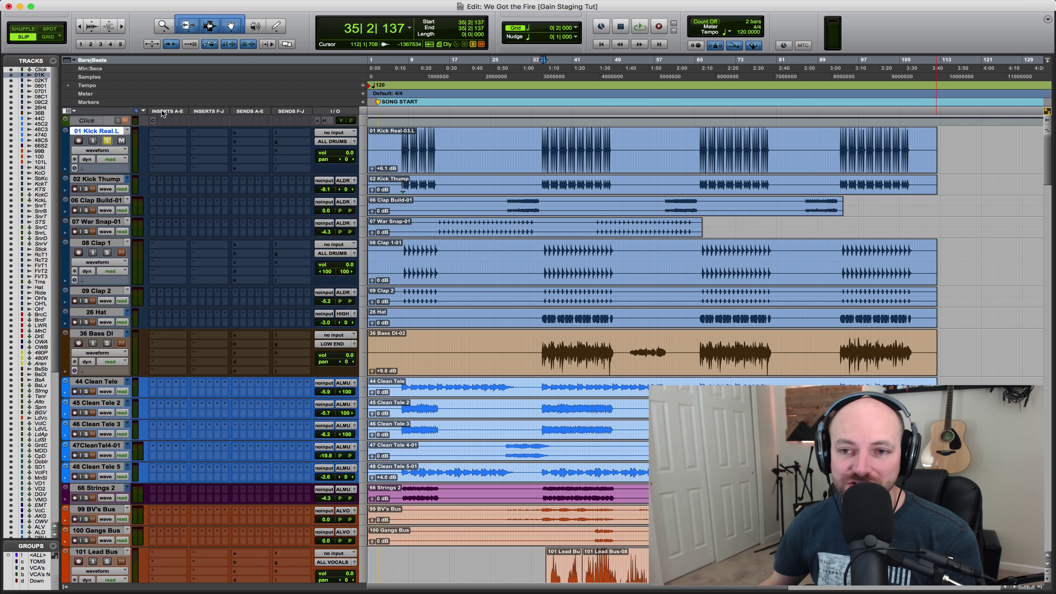
{"action": "left_click", "coordinate": [157, 133]}
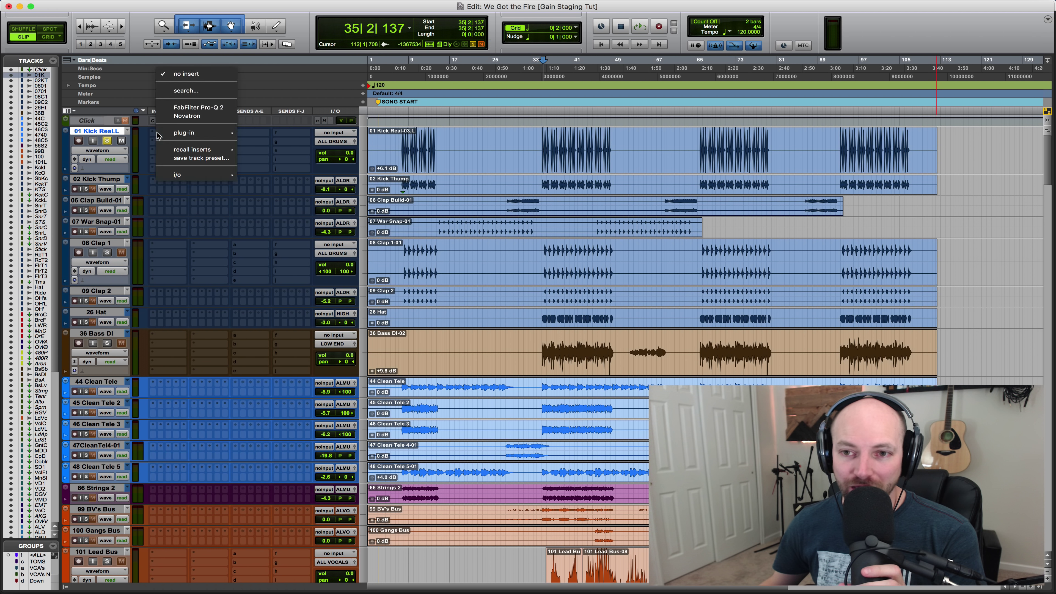
{"action": "mouse_move", "coordinate": [208, 133]}
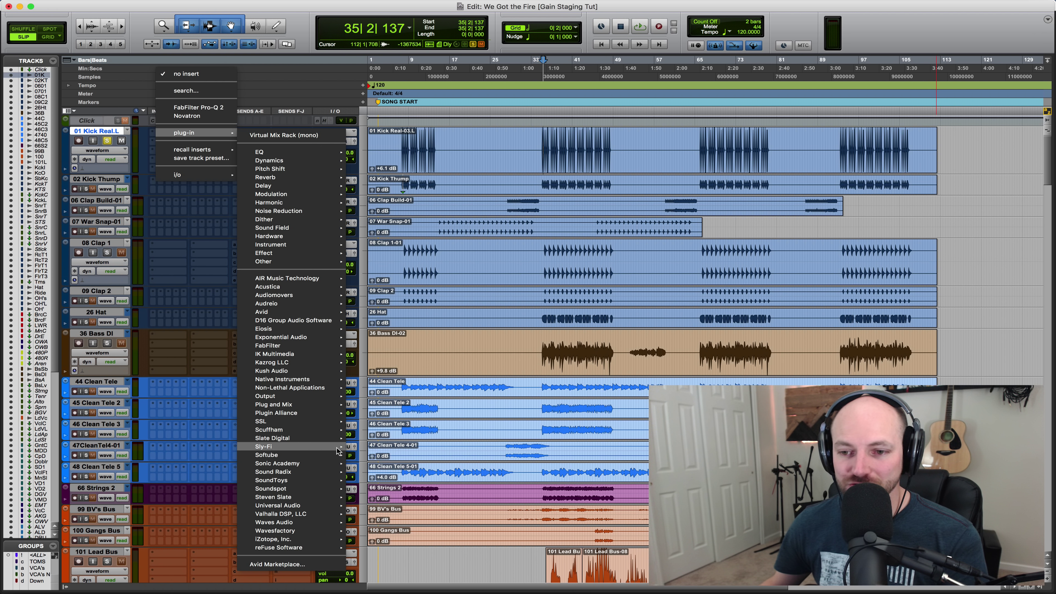
{"action": "mouse_move", "coordinate": [337, 497]}
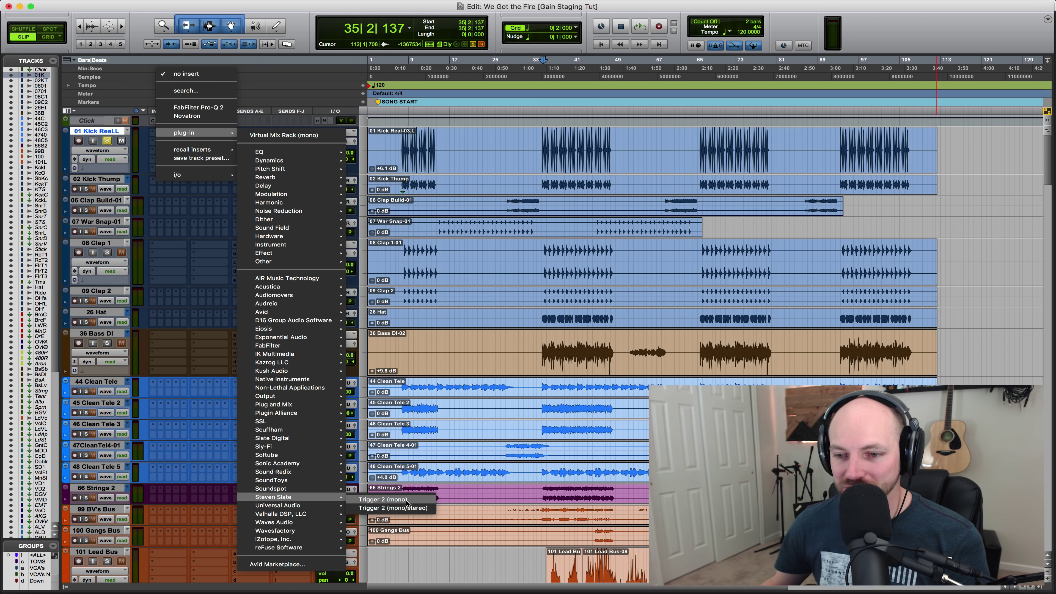
{"action": "key", "text": "Escape"}
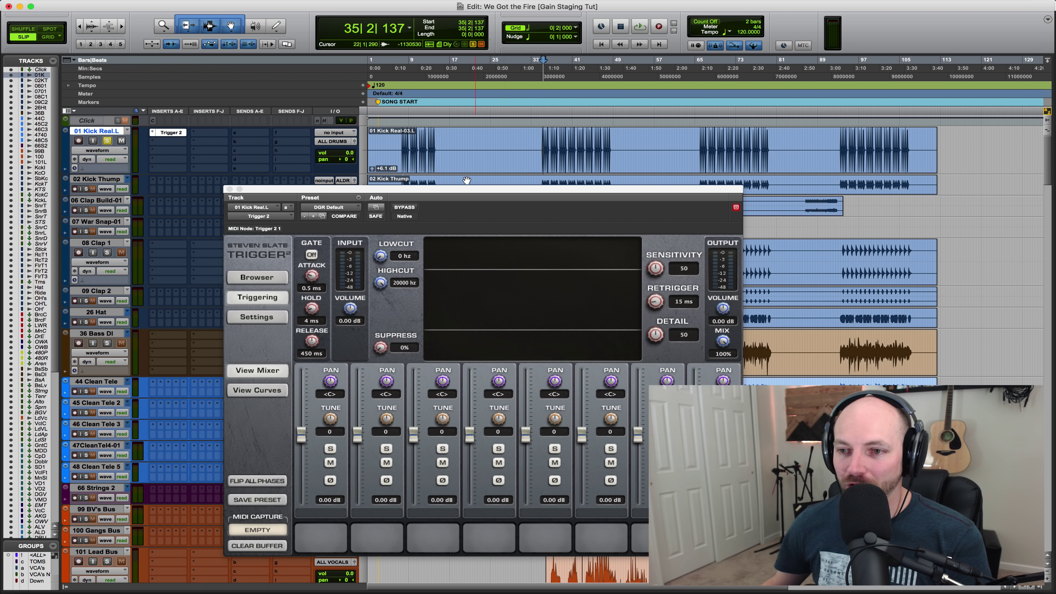
Reposition the Trigger 2 window, audition the kick, and raise input volume to 13.98 dB
{"action": "left_click_drag", "start_coordinate": [462, 189], "coordinate": [508, 88]}
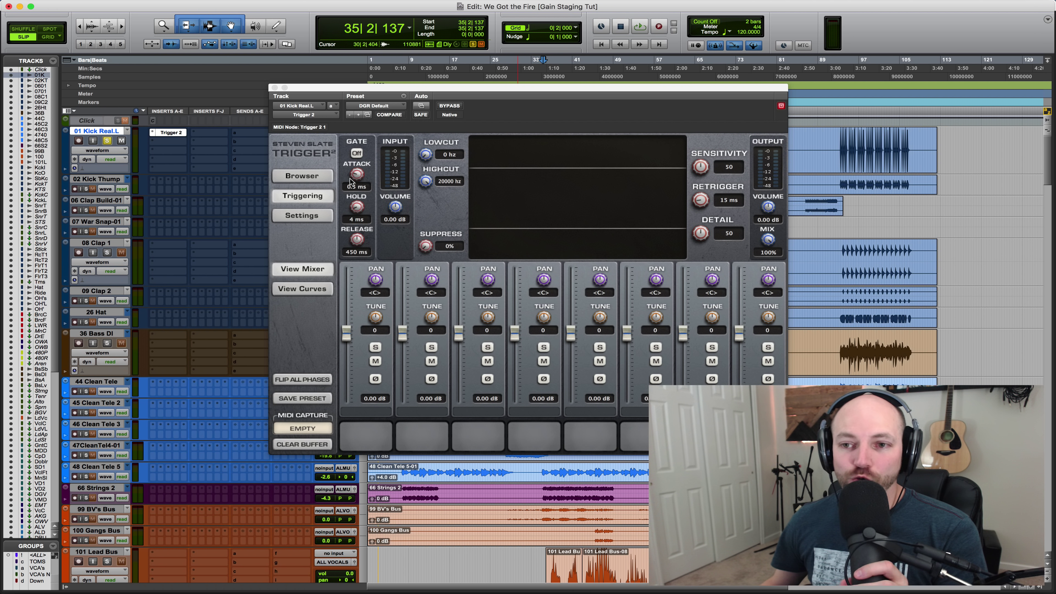
{"action": "left_click_drag", "start_coordinate": [322, 90], "coordinate": [317, 118]}
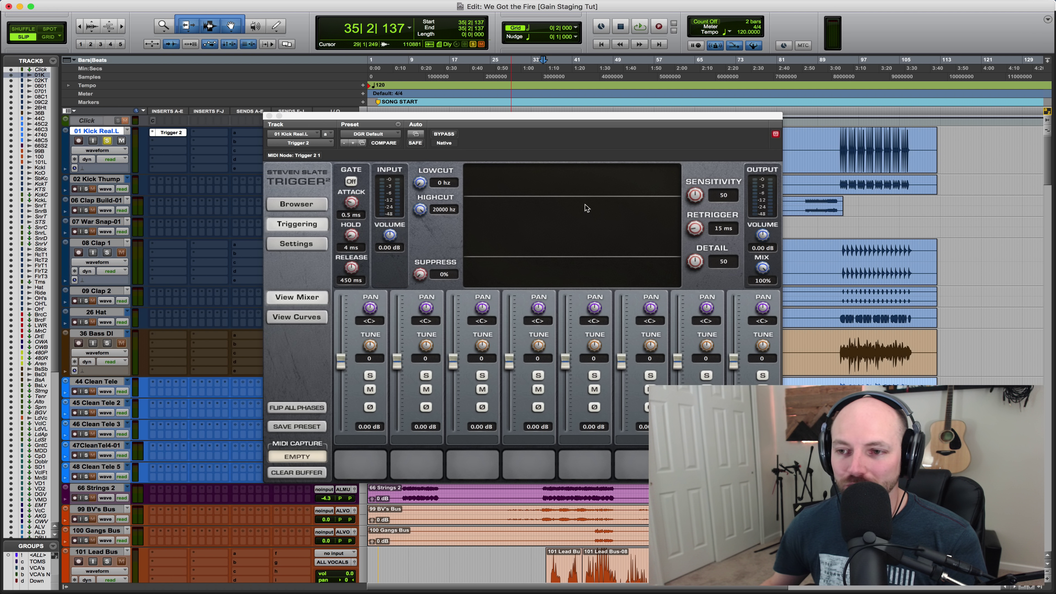
{"action": "key", "text": "space"}
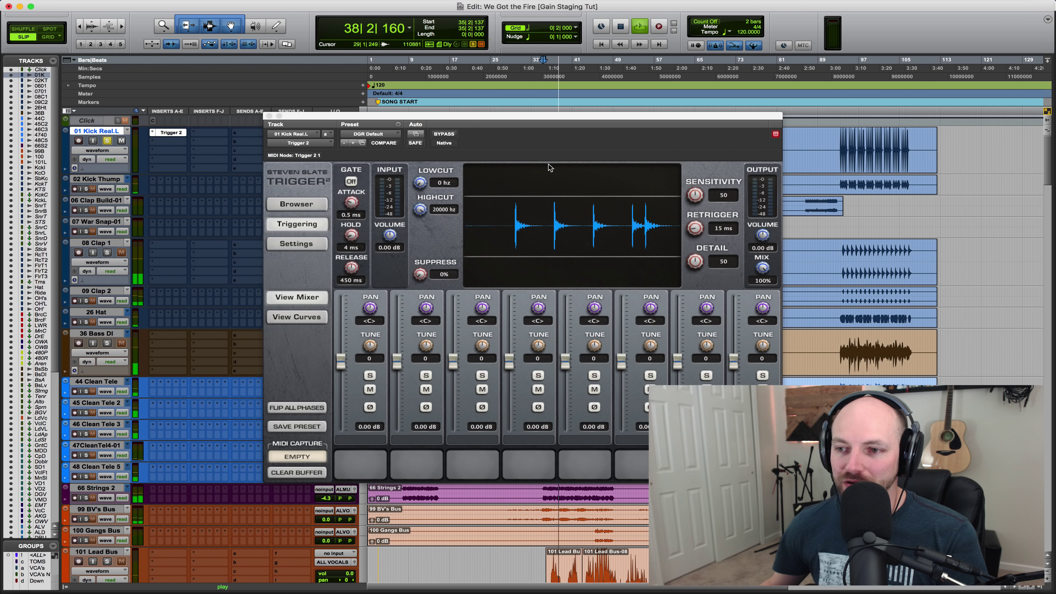
{"action": "key", "text": "space"}
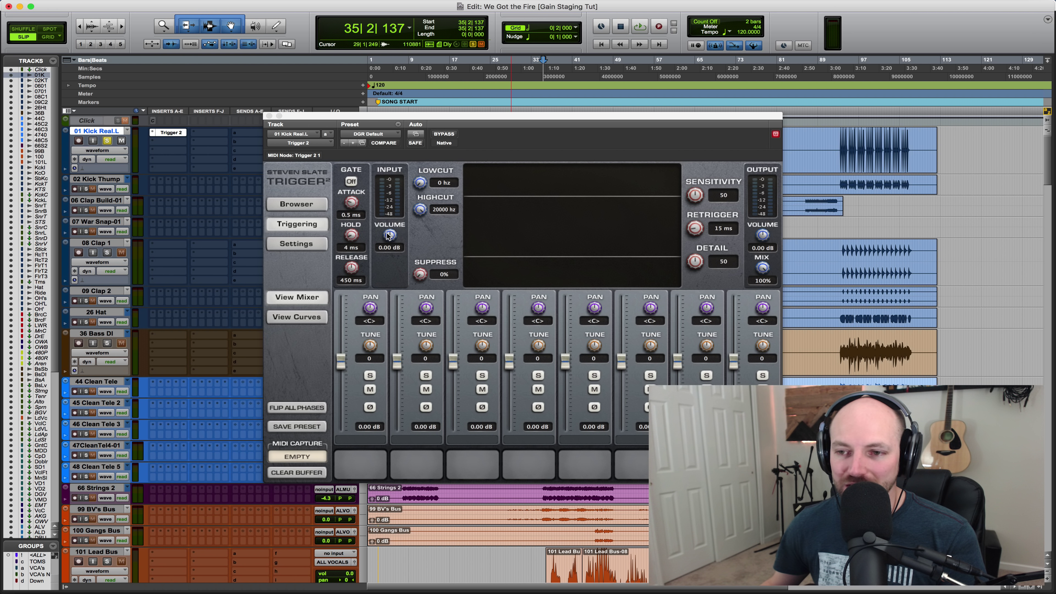
{"action": "left_click_drag", "start_coordinate": [388, 236], "coordinate": [390, 120]}
{"action": "key", "text": "space"}
{"action": "key", "text": "space"}
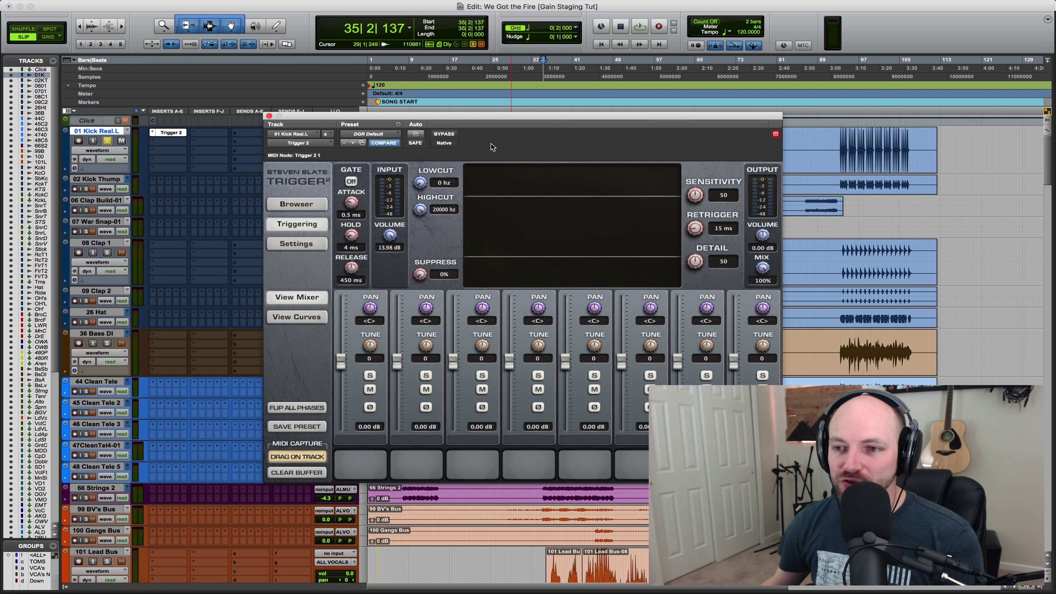
Zoom and scroll the timeline to show the kick hits around bars 34–41
{"action": "left_click_drag", "start_coordinate": [493, 115], "coordinate": [502, 225]}
{"action": "key", "text": "super+bracketright"}
{"action": "key", "text": "super+bracketright"}
{"action": "key", "text": "super+bracketright"}
{"action": "key", "text": "super+bracketright"}
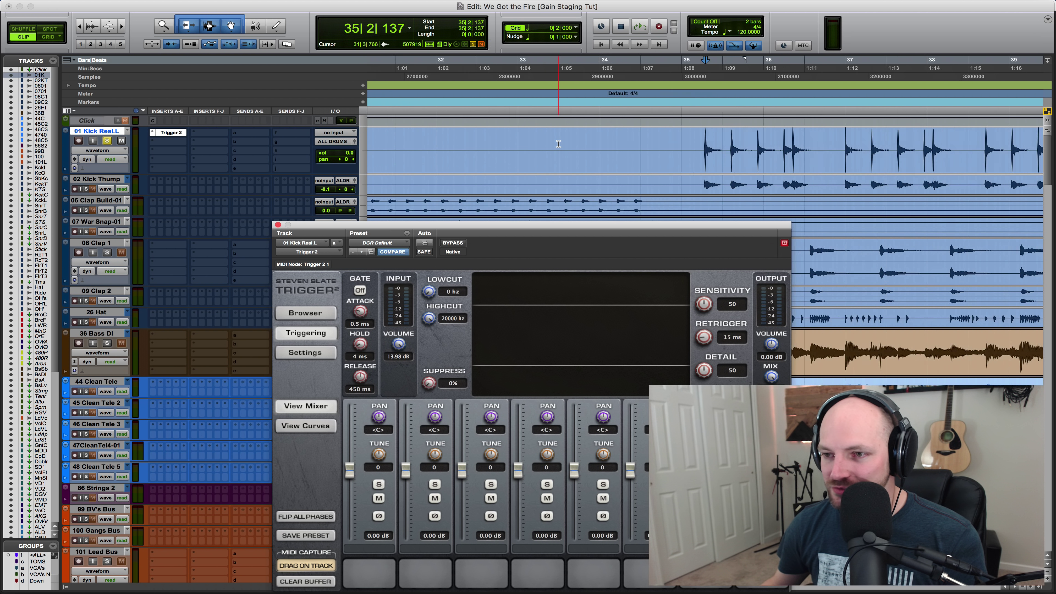
{"action": "key", "text": "super+bracketright"}
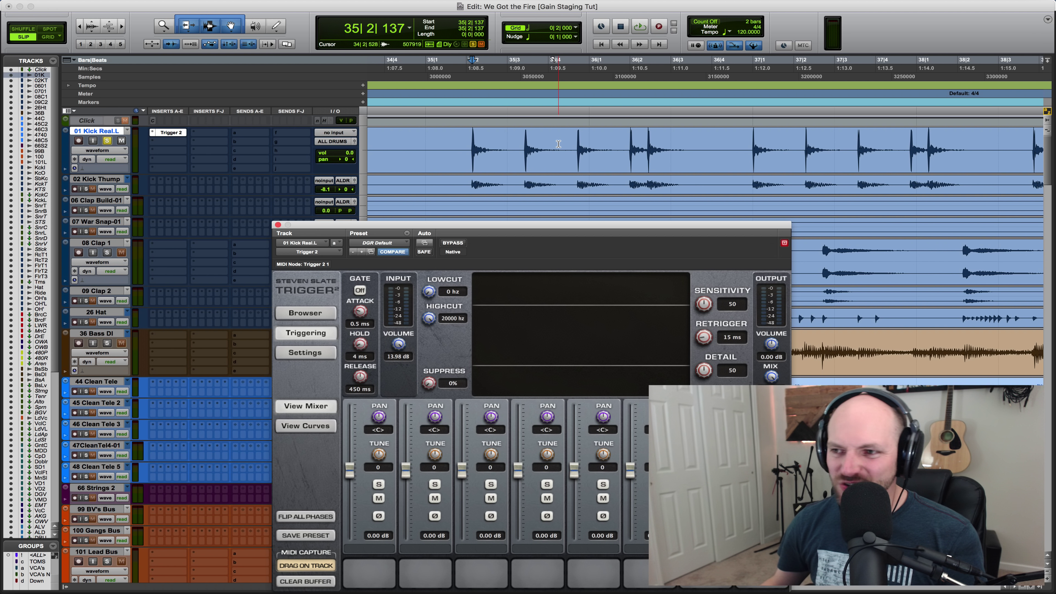
{"action": "scroll", "coordinate": [558, 144], "scroll_direction": "right", "scroll_amount": 5}
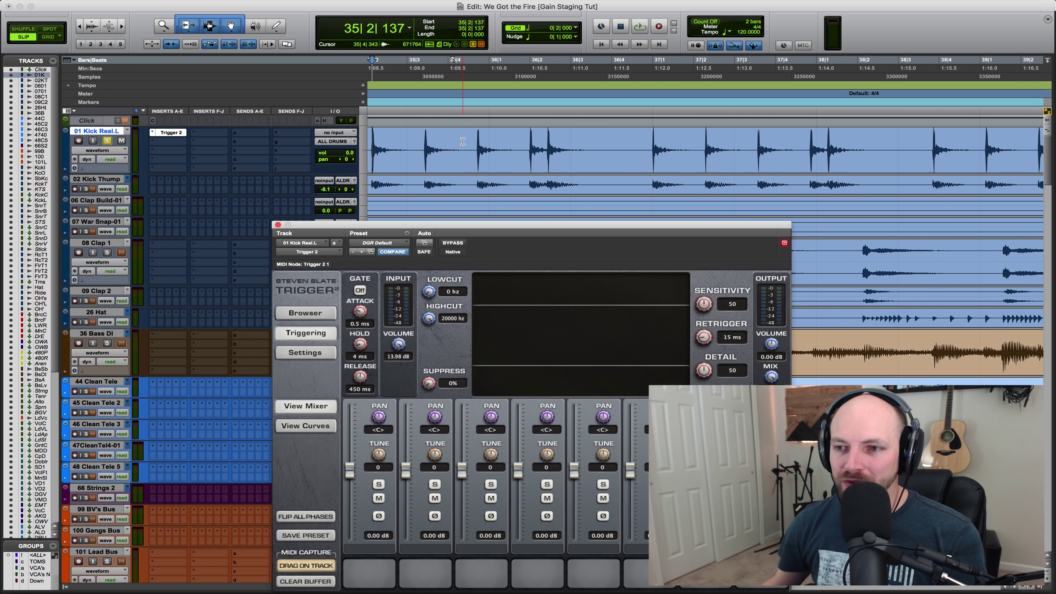
{"action": "key", "text": "super+bracketleft"}
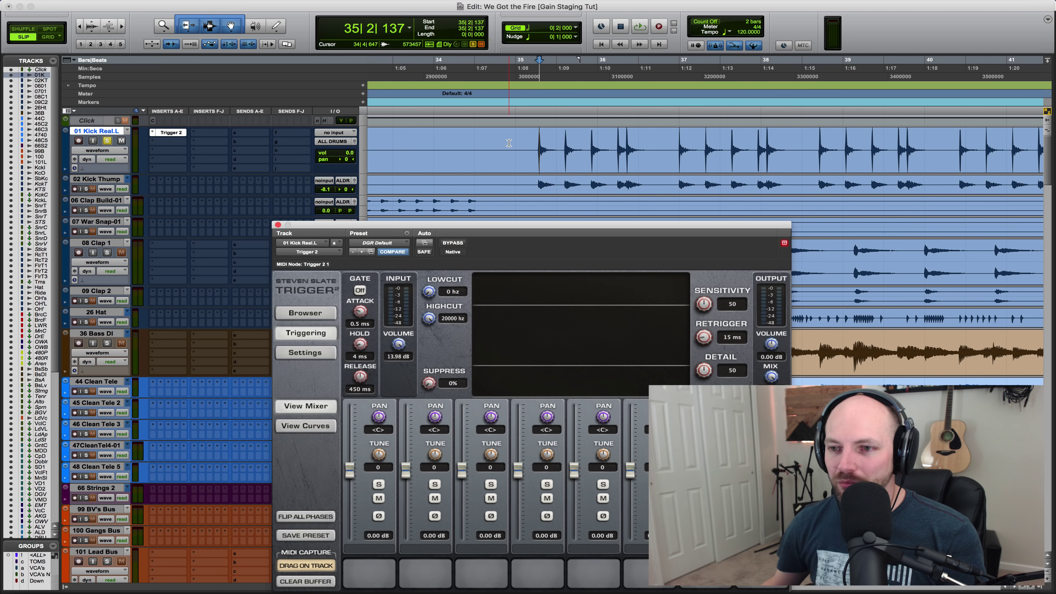
{"action": "scroll", "coordinate": [508, 143], "scroll_direction": "right", "scroll_amount": 3}
{"action": "left_click", "coordinate": [423, 144]}
{"action": "scroll", "coordinate": [423, 144], "scroll_direction": "right", "scroll_amount": 4}
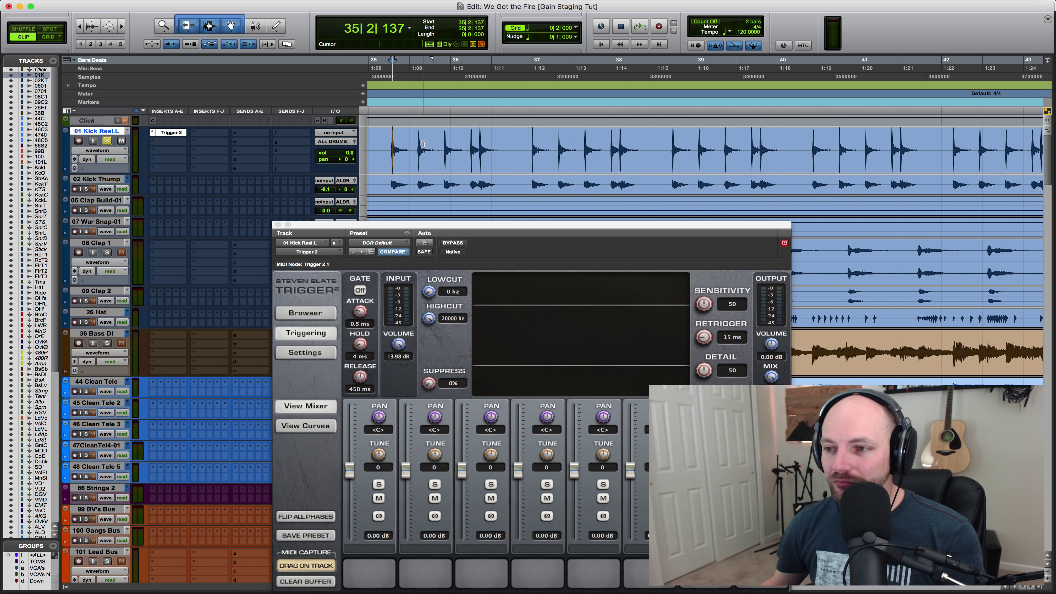
{"action": "scroll", "coordinate": [423, 144], "scroll_direction": "left", "scroll_amount": 1}
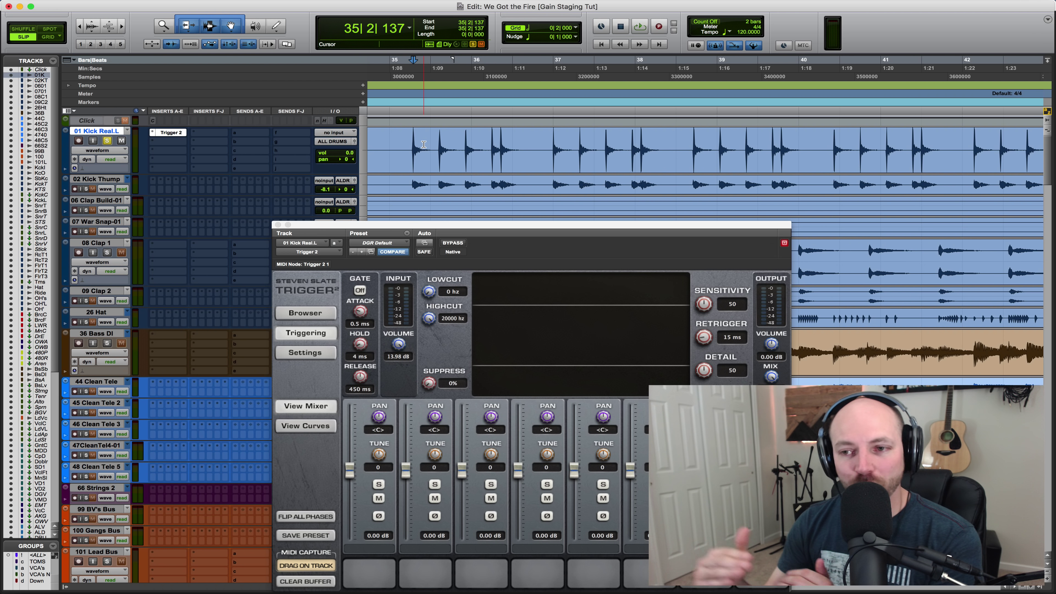
With the kick playing, lower Trigger 2's input volume to 7.94 dB
{"action": "left_click", "coordinate": [297, 431]}
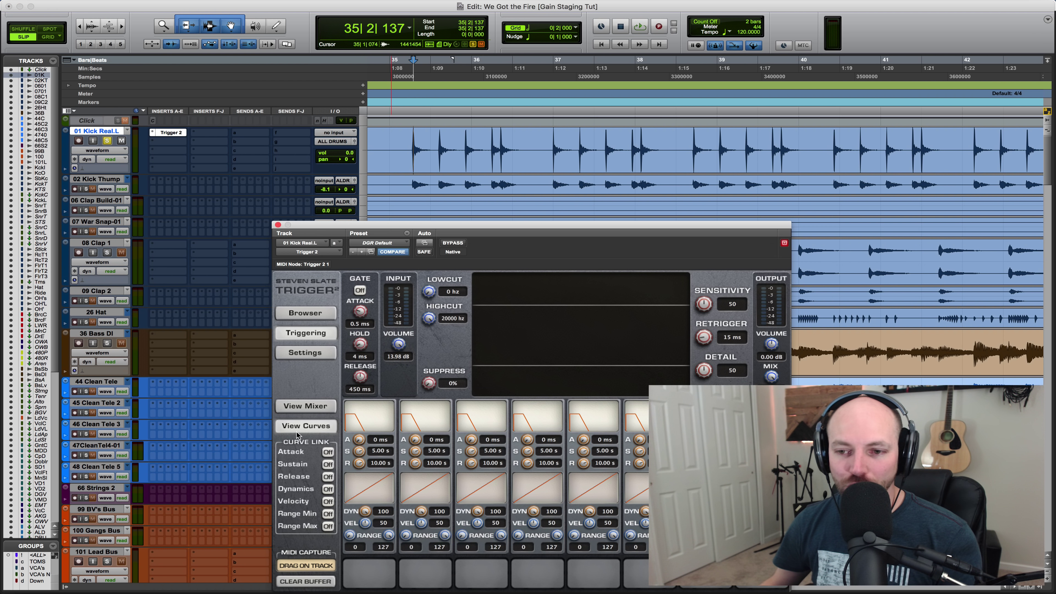
{"action": "left_click", "coordinate": [305, 406]}
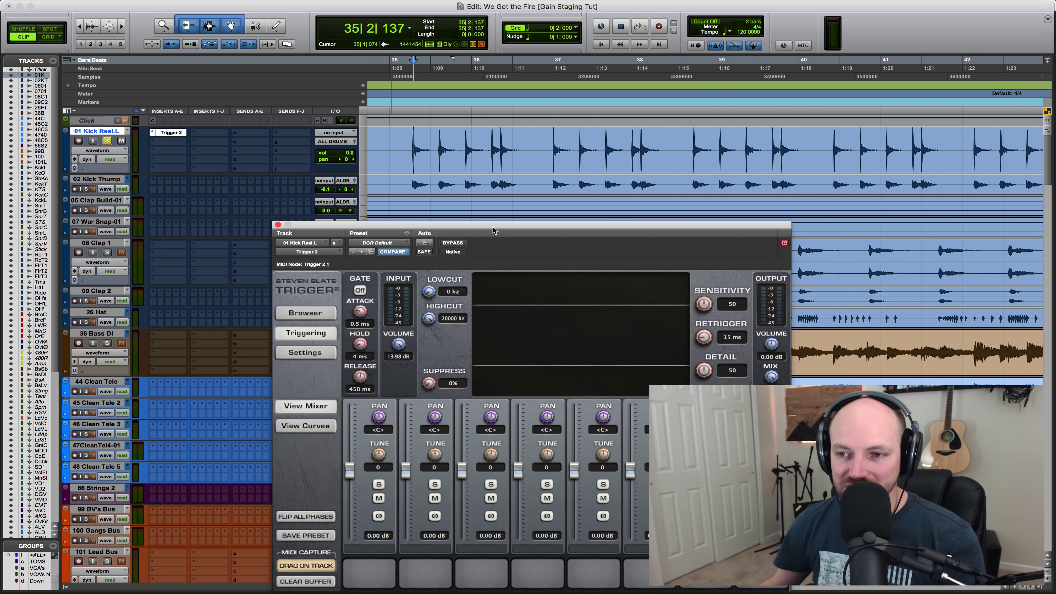
{"action": "left_click_drag", "start_coordinate": [492, 229], "coordinate": [503, 193]}
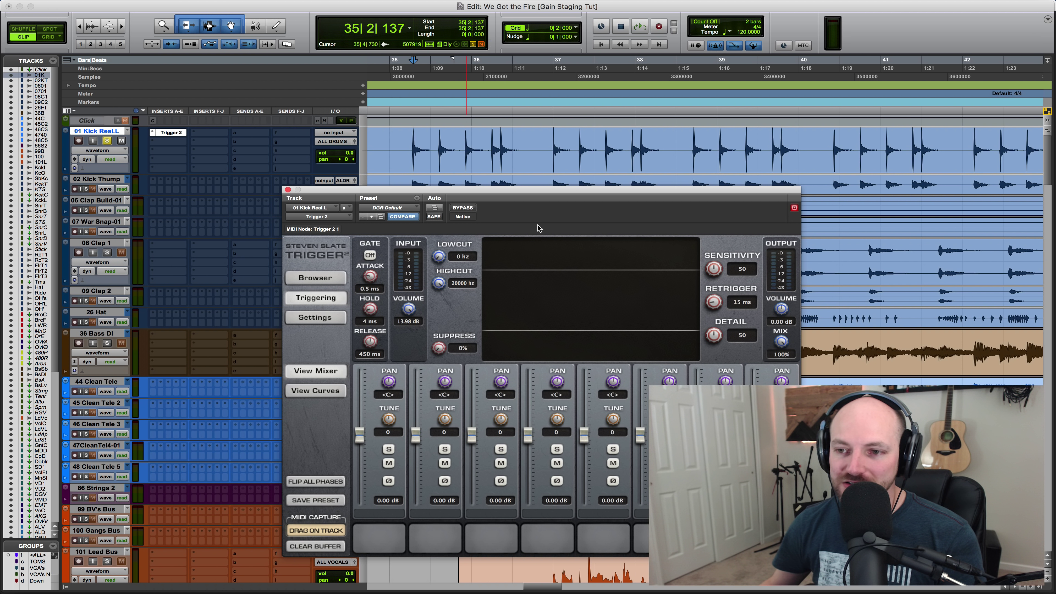
{"action": "key", "text": "space"}
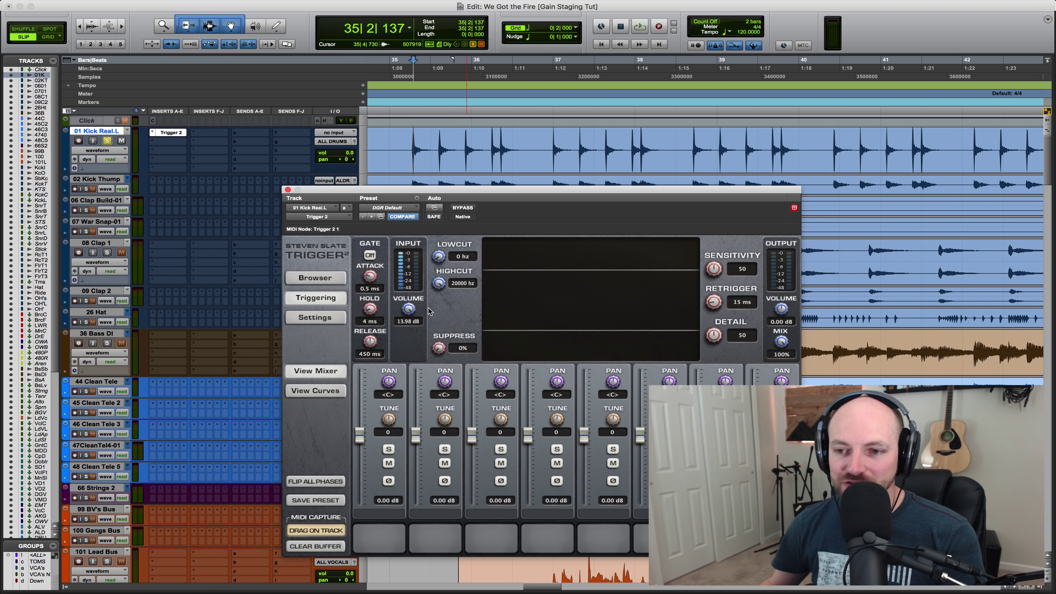
{"action": "left_click_drag", "start_coordinate": [408, 307], "coordinate": [408, 283]}
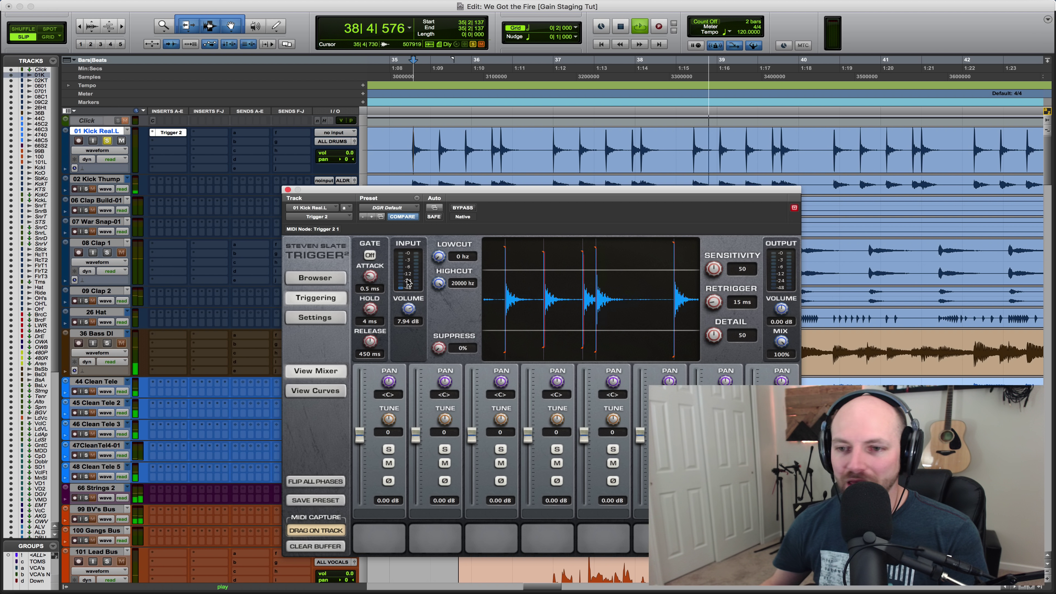
Load DGR Kick Samp 1 from DGR > Gospel Drum Samples > Kick into Trigger 2's first slot
{"action": "key", "text": "space"}
{"action": "left_click", "coordinate": [337, 282]}
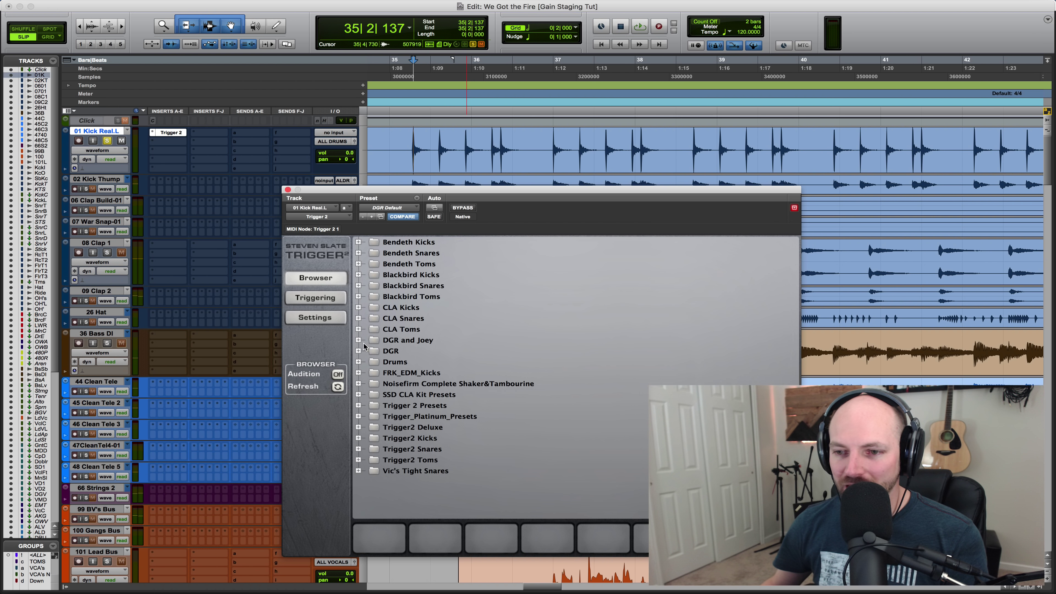
{"action": "left_click", "coordinate": [359, 352]}
{"action": "scroll", "coordinate": [393, 383], "scroll_direction": "down", "scroll_amount": 3}
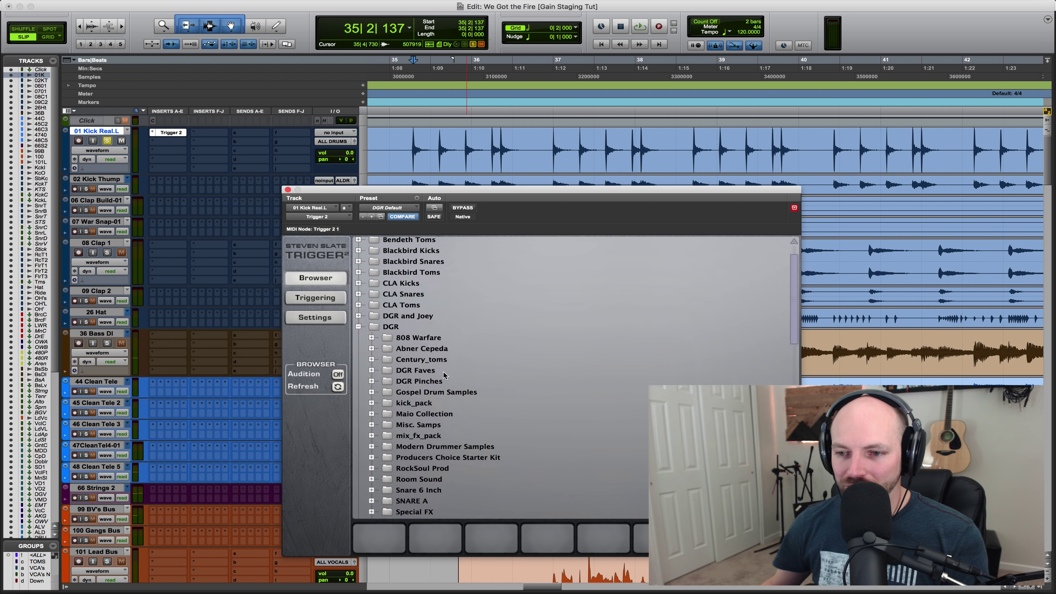
{"action": "left_click", "coordinate": [372, 383]}
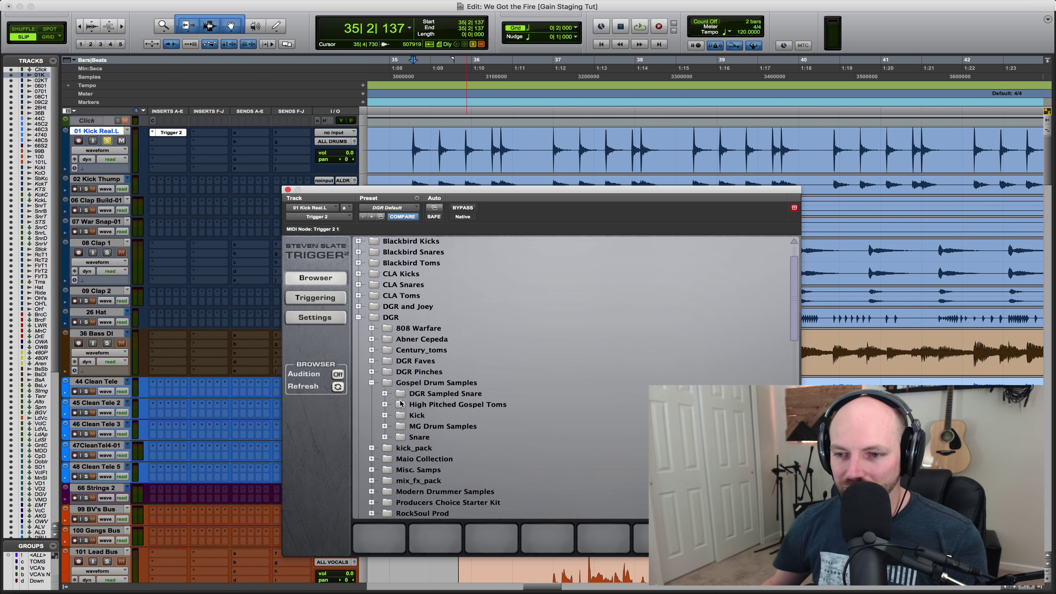
{"action": "left_click", "coordinate": [385, 415]}
{"action": "scroll", "coordinate": [420, 418], "scroll_direction": "down", "scroll_amount": 4}
{"action": "left_click", "coordinate": [449, 404]}
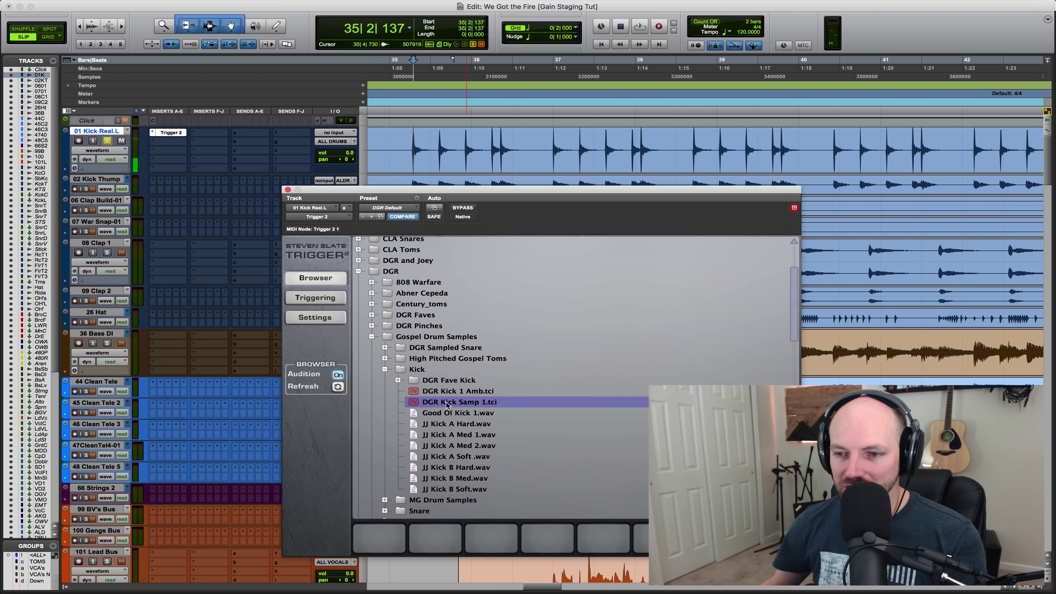
{"action": "left_click_drag", "start_coordinate": [447, 404], "coordinate": [377, 530]}
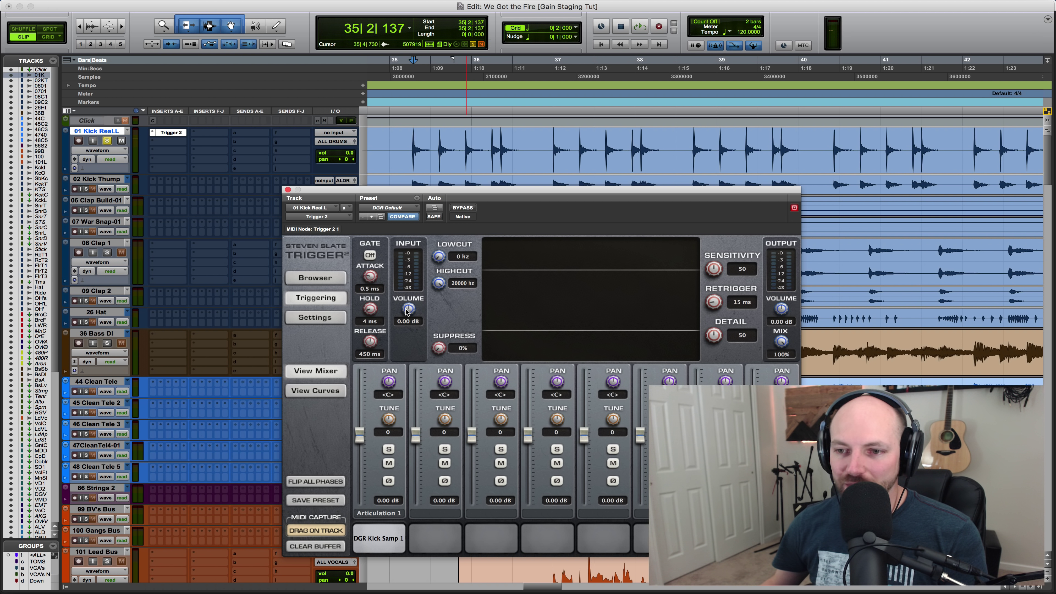
Lower Trigger 2's detail to 39 and raise its input volume while looping the kick
{"action": "left_click_drag", "start_coordinate": [714, 341], "coordinate": [713, 353]}
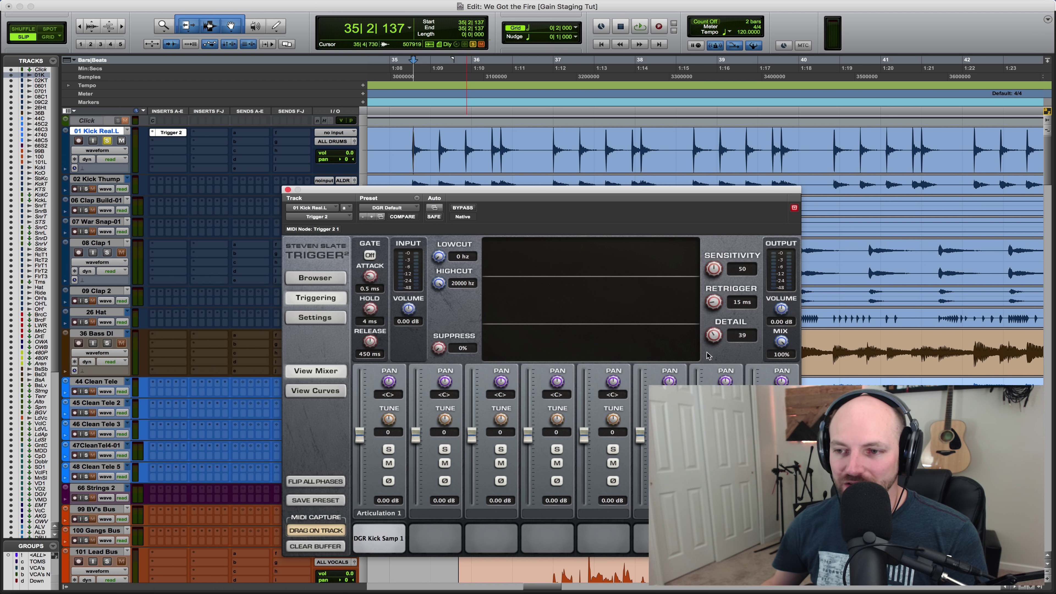
{"action": "key", "text": "space"}
{"action": "left_click_drag", "start_coordinate": [409, 312], "coordinate": [410, 298]}
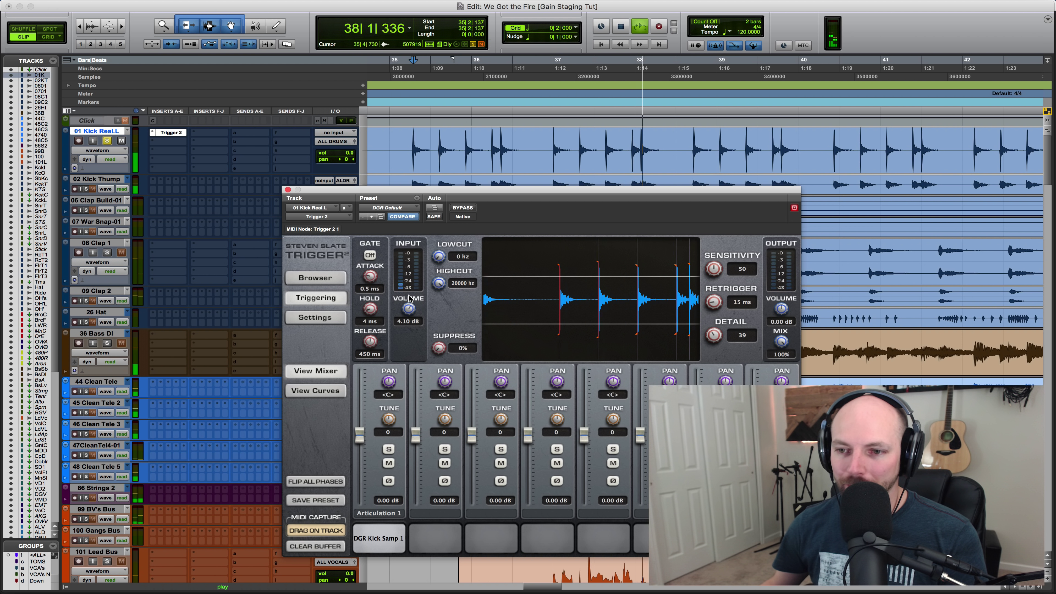
{"action": "key", "text": "space"}
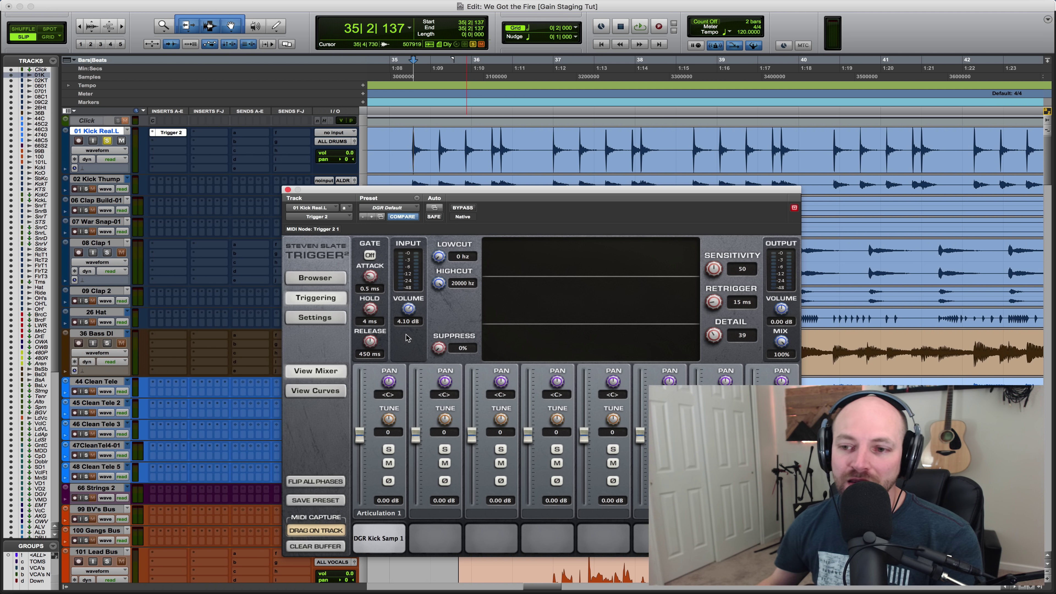
{"action": "left_click_drag", "start_coordinate": [408, 311], "coordinate": [408, 310]}
{"action": "key", "text": "space"}
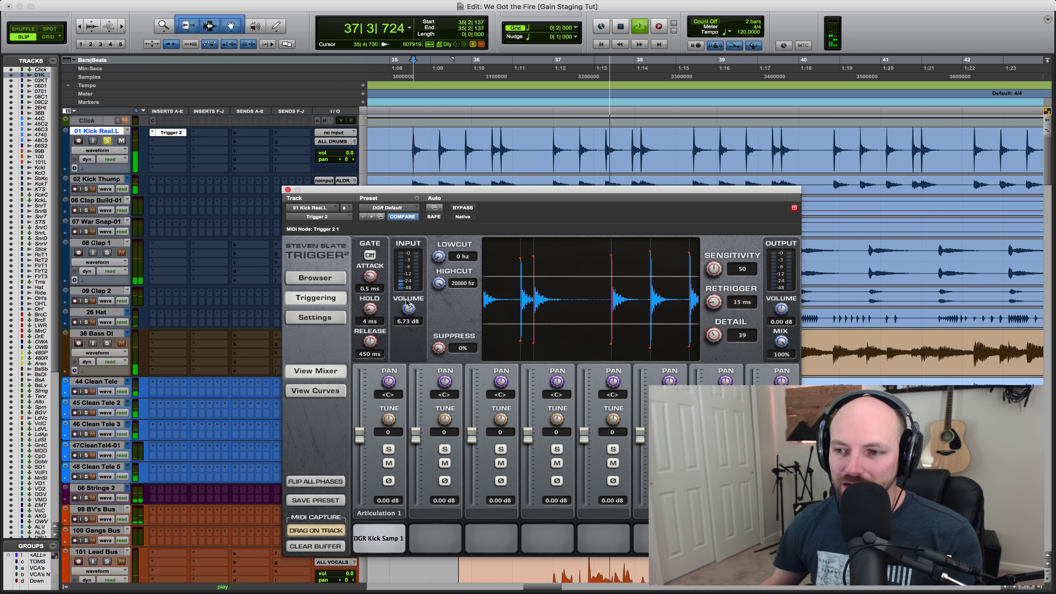
{"action": "key", "text": "space"}
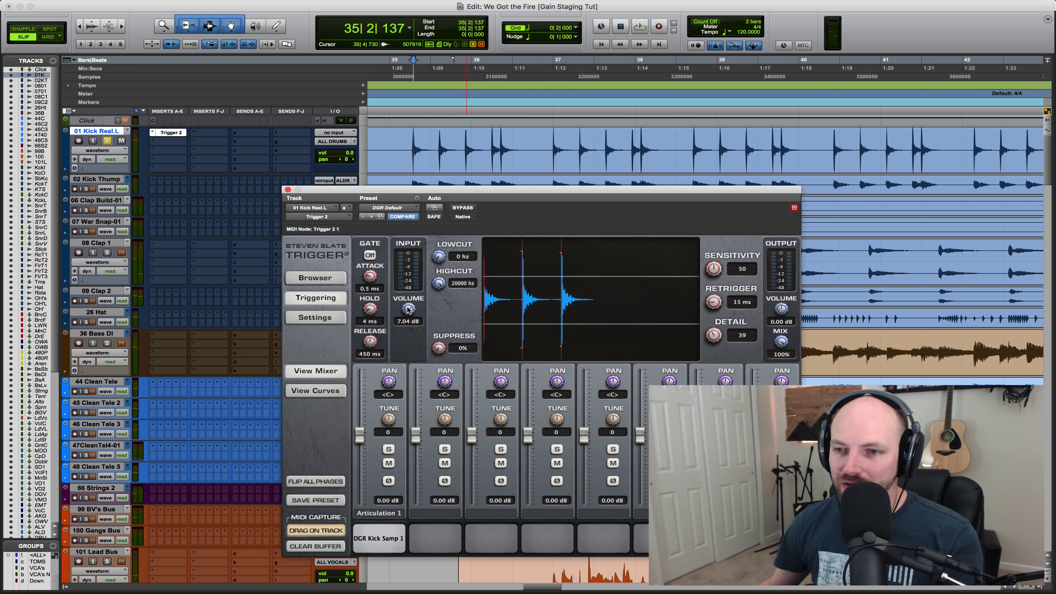
Nudge the input volume to 7.63 dB and bring detail down to 12
{"action": "left_click", "coordinate": [407, 167]}
{"action": "key", "text": "space"}
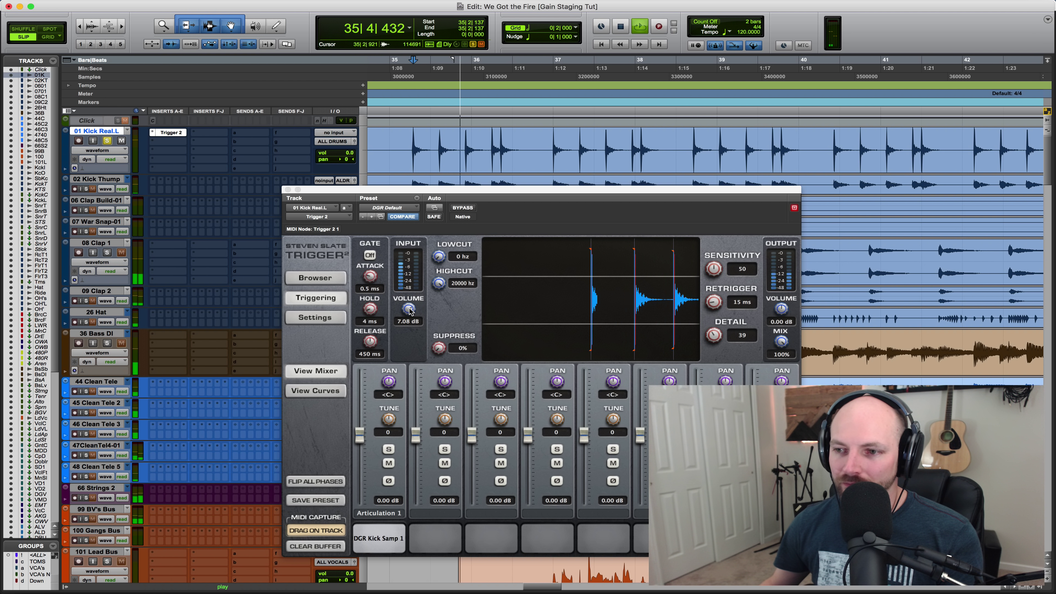
{"action": "left_click_drag", "start_coordinate": [409, 308], "coordinate": [409, 308]}
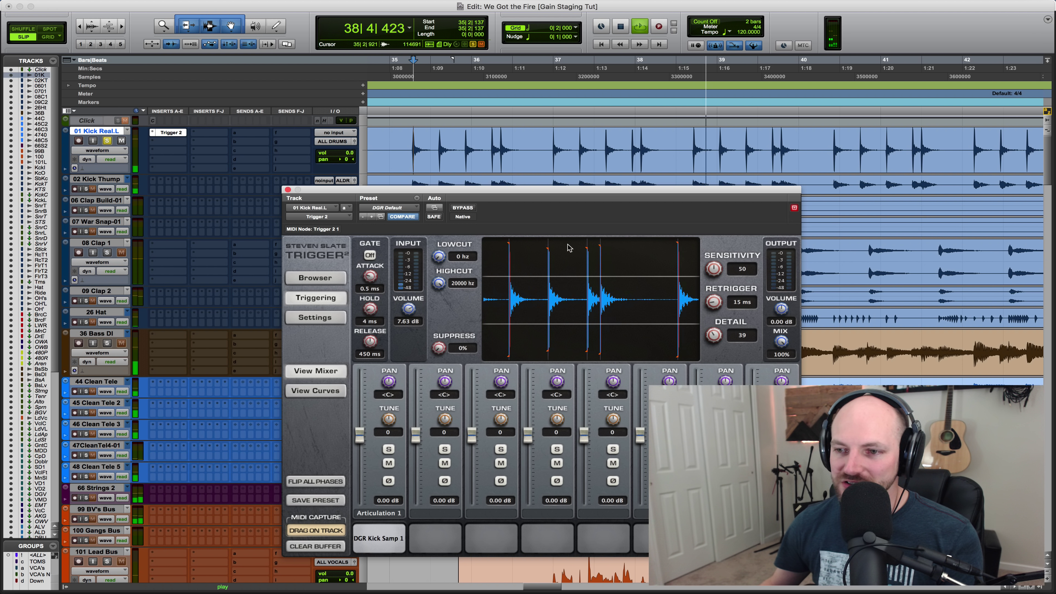
{"action": "key", "text": "space"}
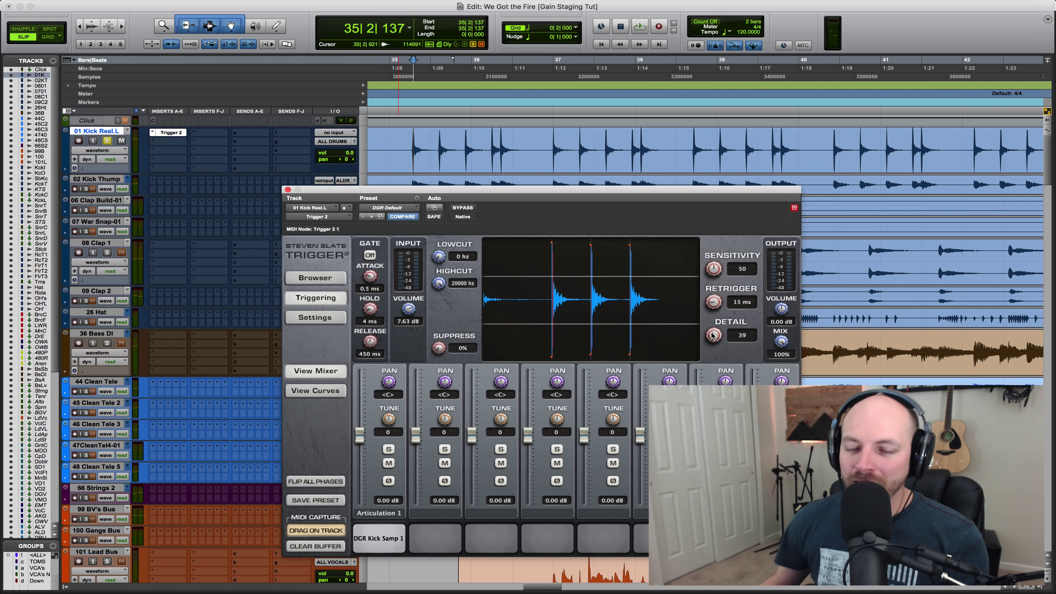
{"action": "left_click_drag", "start_coordinate": [714, 336], "coordinate": [710, 357]}
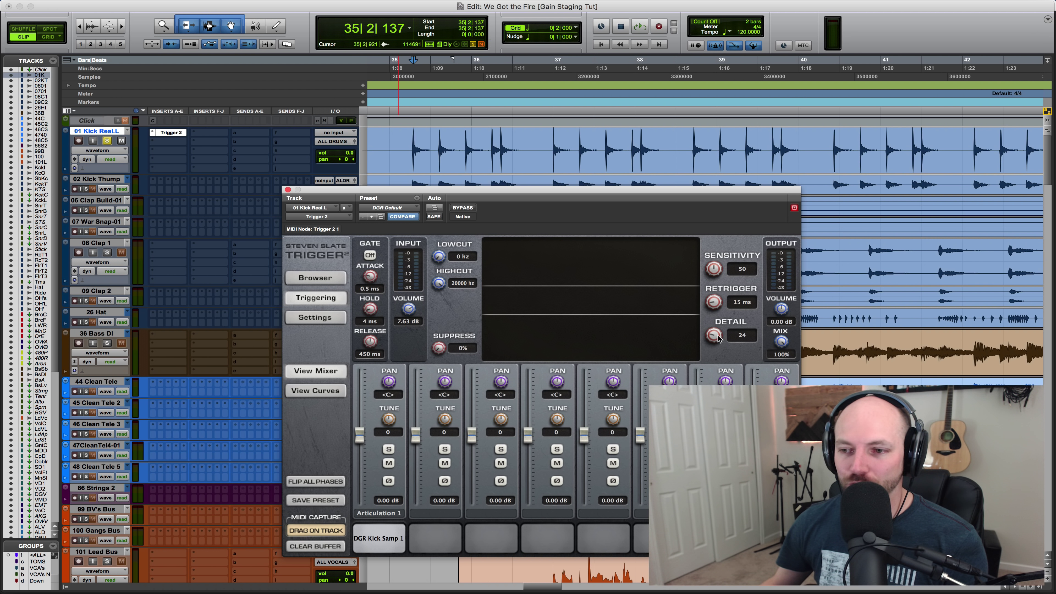
{"action": "left_click_drag", "start_coordinate": [718, 339], "coordinate": [718, 354]}
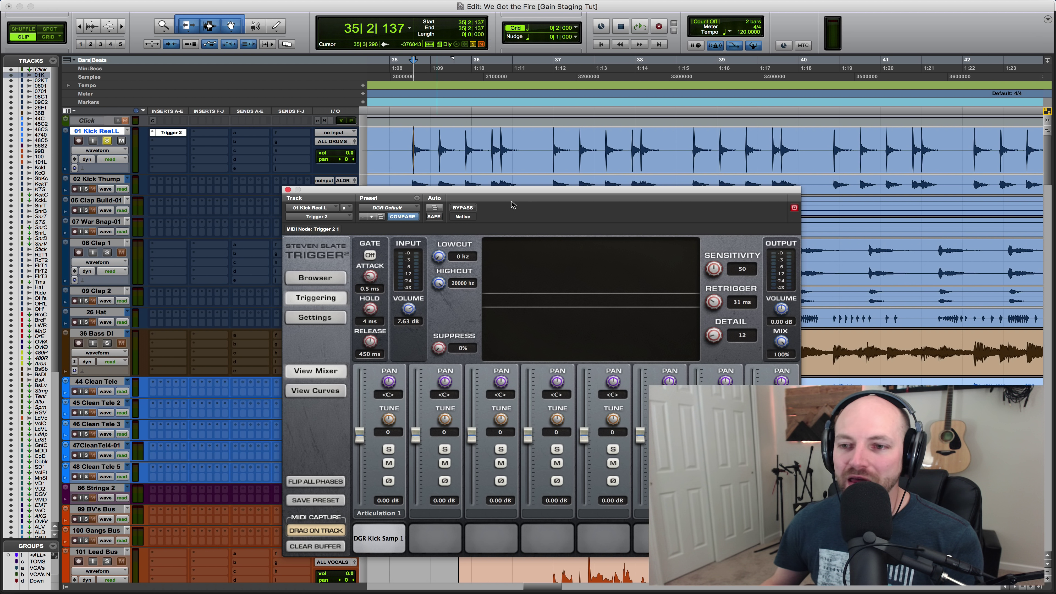
Compare the kick with Trigger 2 bypassed and with its mix at 0% versus 100%
{"action": "left_click", "coordinate": [403, 143]}
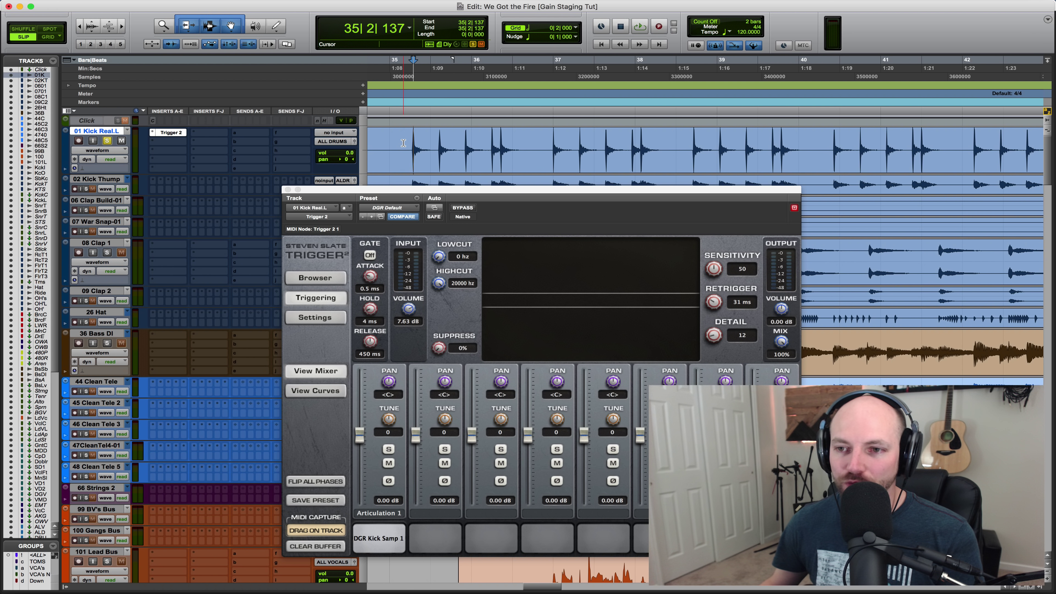
{"action": "left_click", "coordinate": [464, 208]}
{"action": "key", "text": "space"}
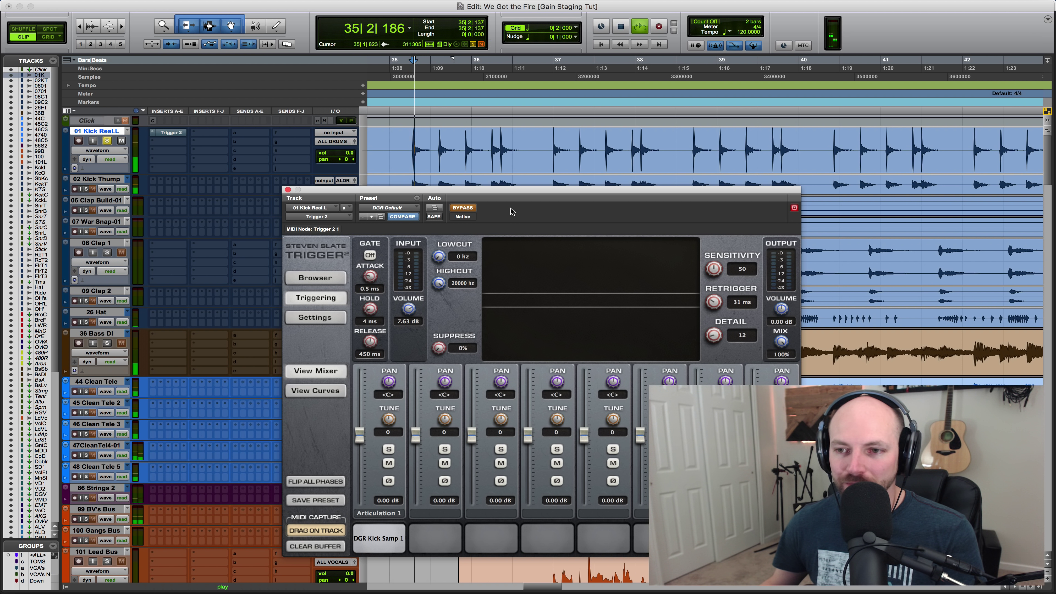
{"action": "left_click", "coordinate": [464, 207]}
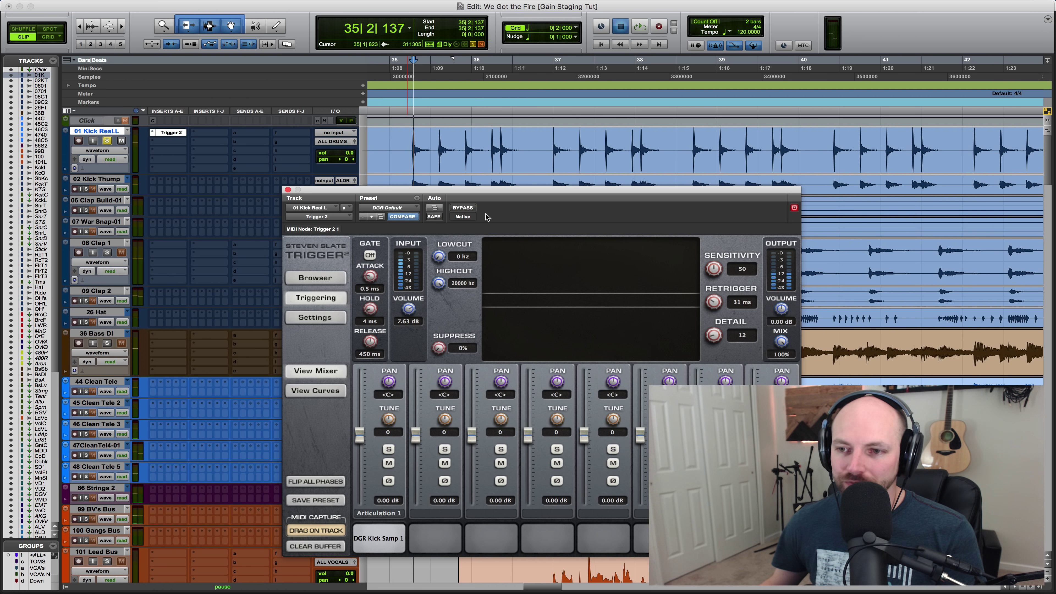
{"action": "left_click_drag", "start_coordinate": [781, 342], "coordinate": [782, 344]}
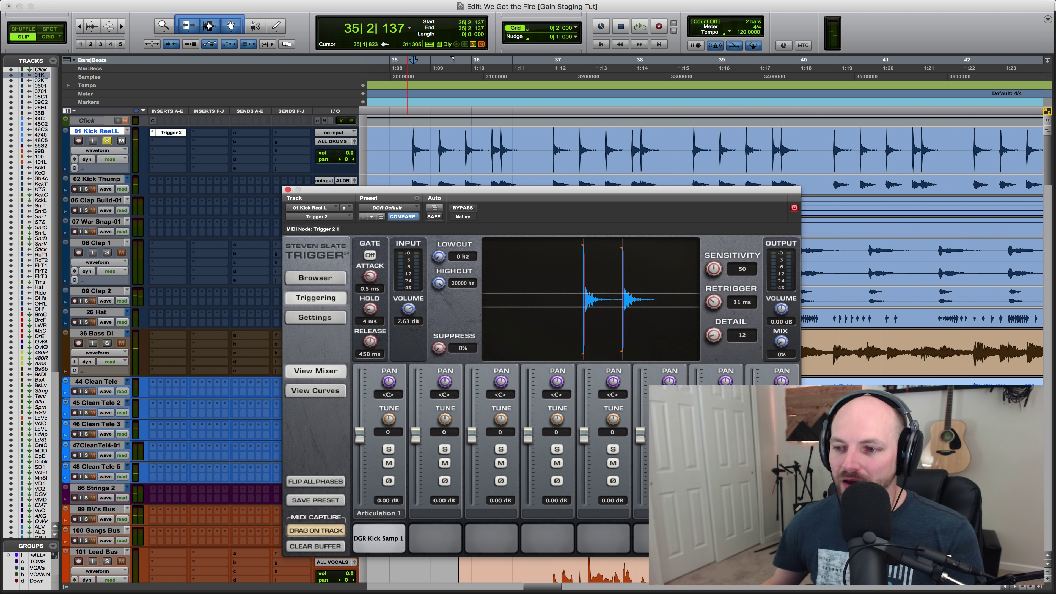
{"action": "left_click", "coordinate": [782, 343], "text": "alt"}
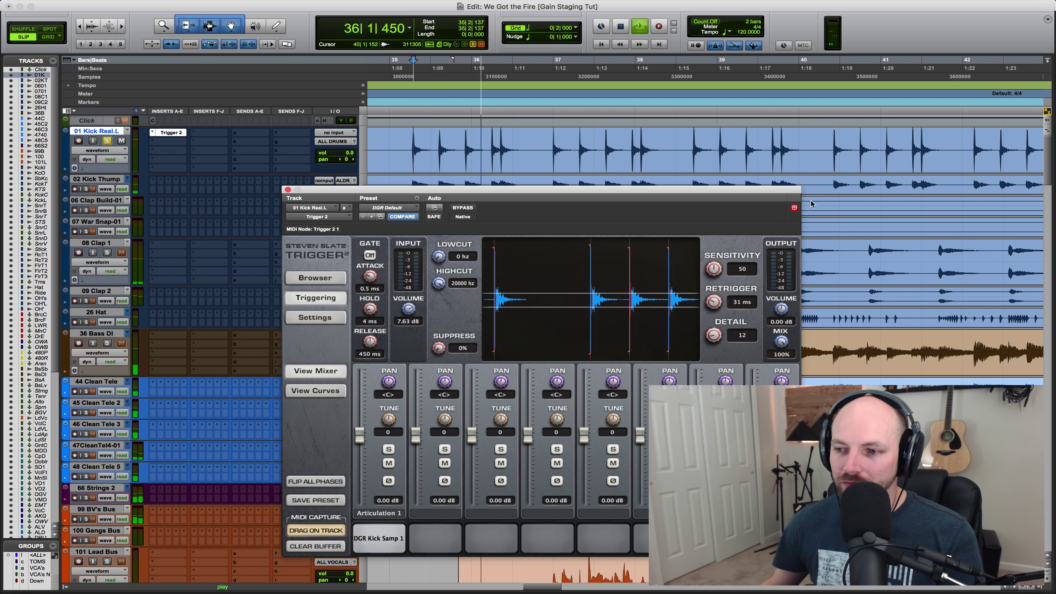
{"action": "key", "text": "space"}
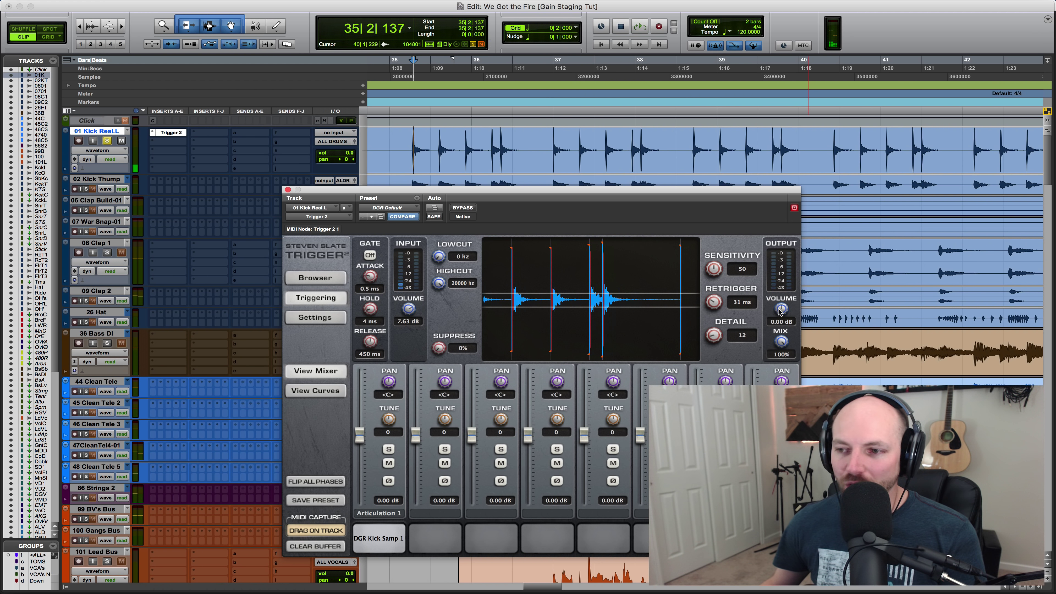
Lower Trigger 2's output volume to match, then audition the kick with Trigger 2 bypassed
{"action": "left_click_drag", "start_coordinate": [782, 309], "coordinate": [780, 339]}
{"action": "key", "text": "space"}
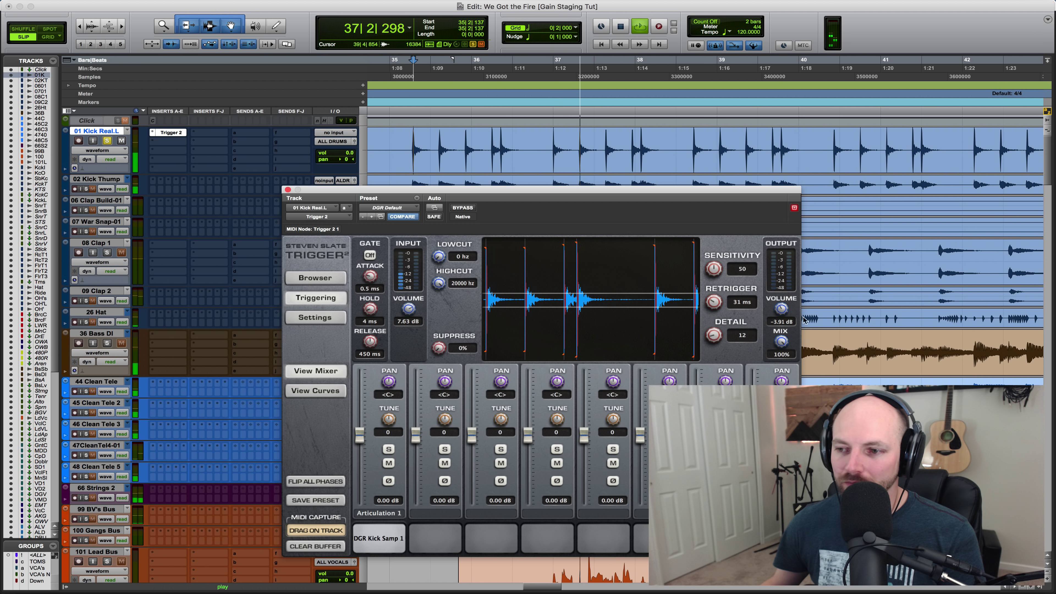
{"action": "key", "text": "space"}
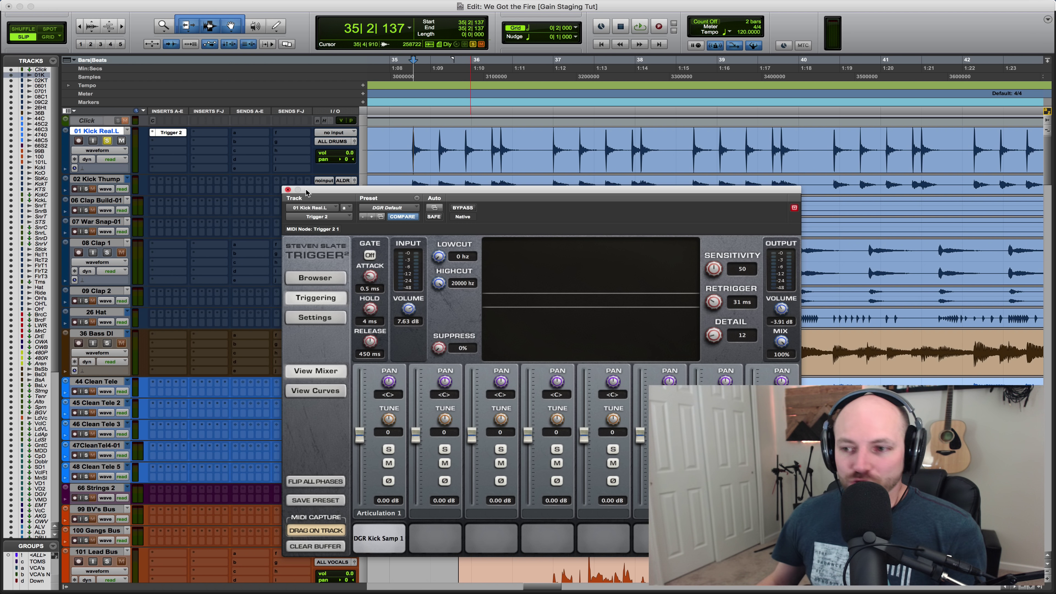
{"action": "key", "text": "space"}
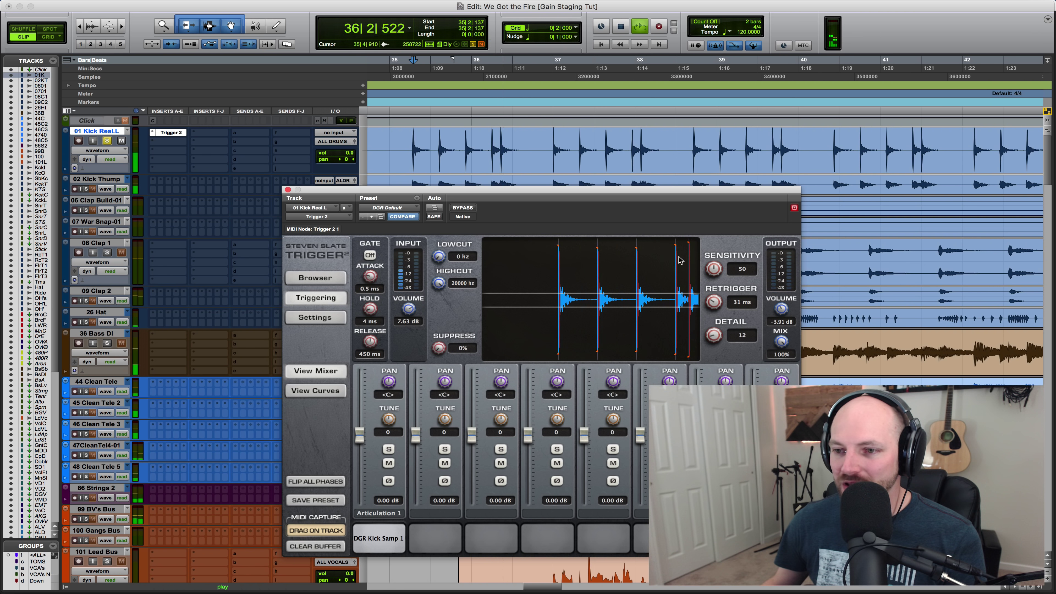
{"action": "left_click", "coordinate": [462, 208]}
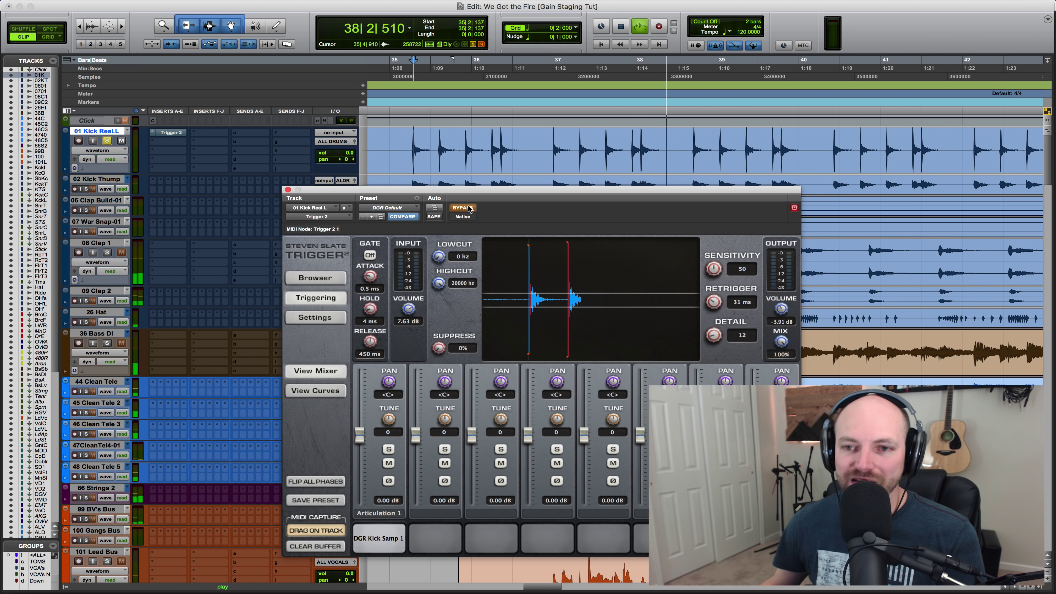
{"action": "key", "text": "space"}
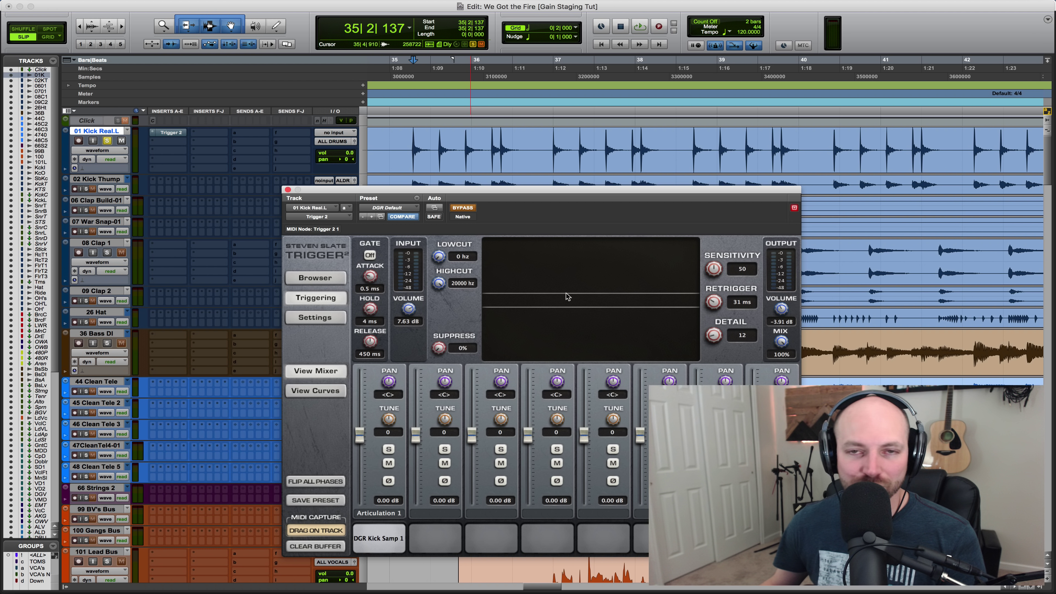
Close the Trigger 2 window and unsolo the kick track
{"action": "left_click", "coordinate": [288, 190]}
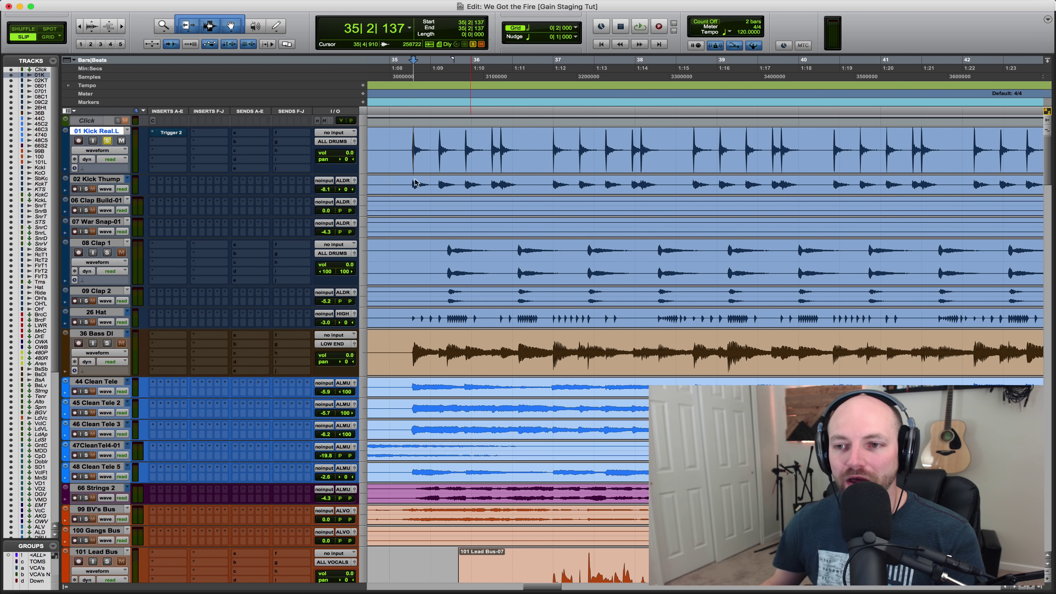
{"action": "left_click", "coordinate": [152, 134]}
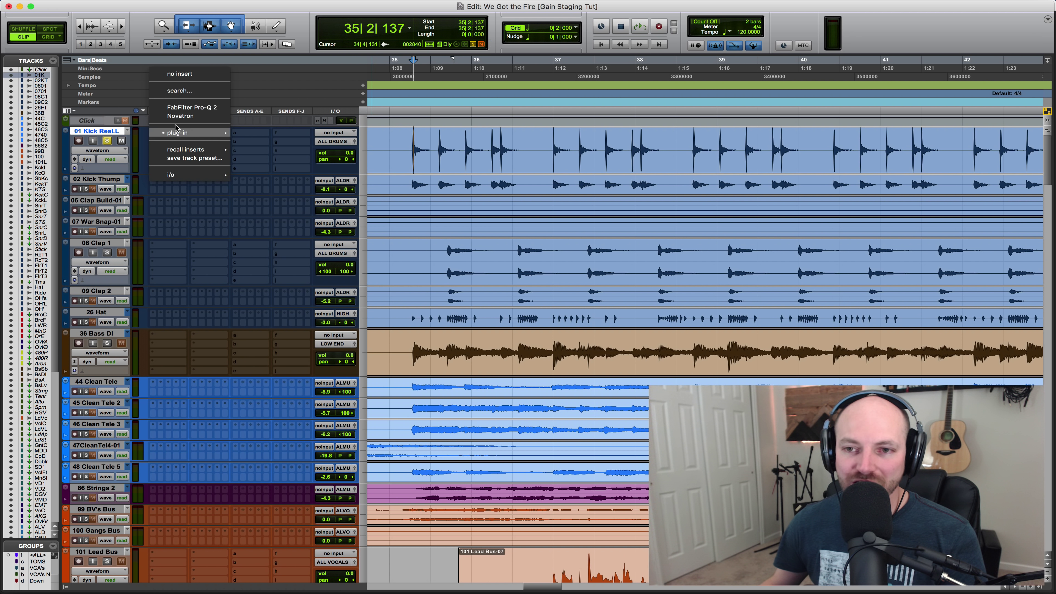
{"action": "left_click", "coordinate": [179, 85]}
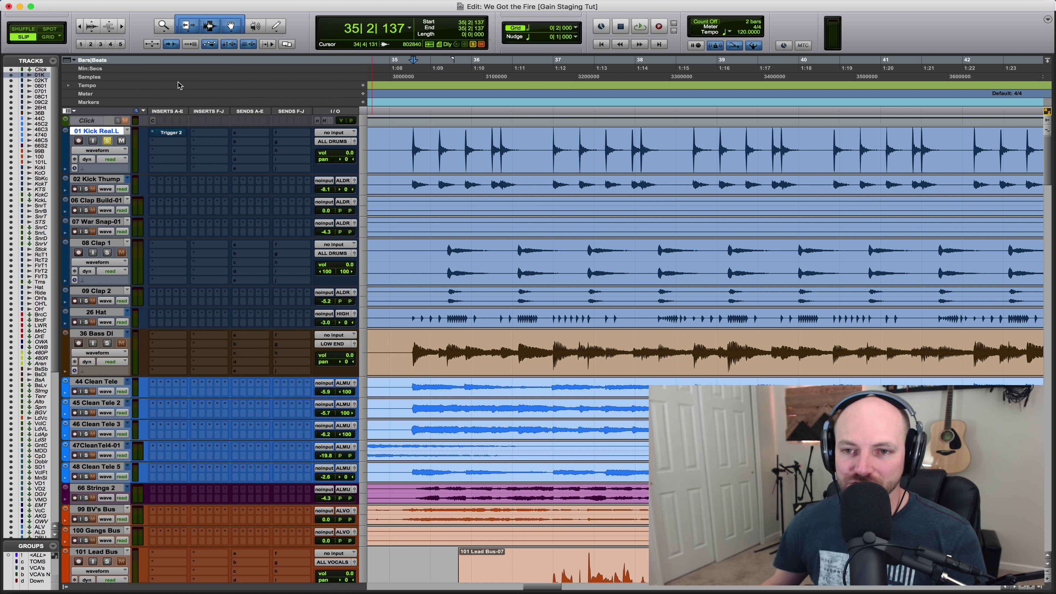
{"action": "left_click", "coordinate": [107, 141]}
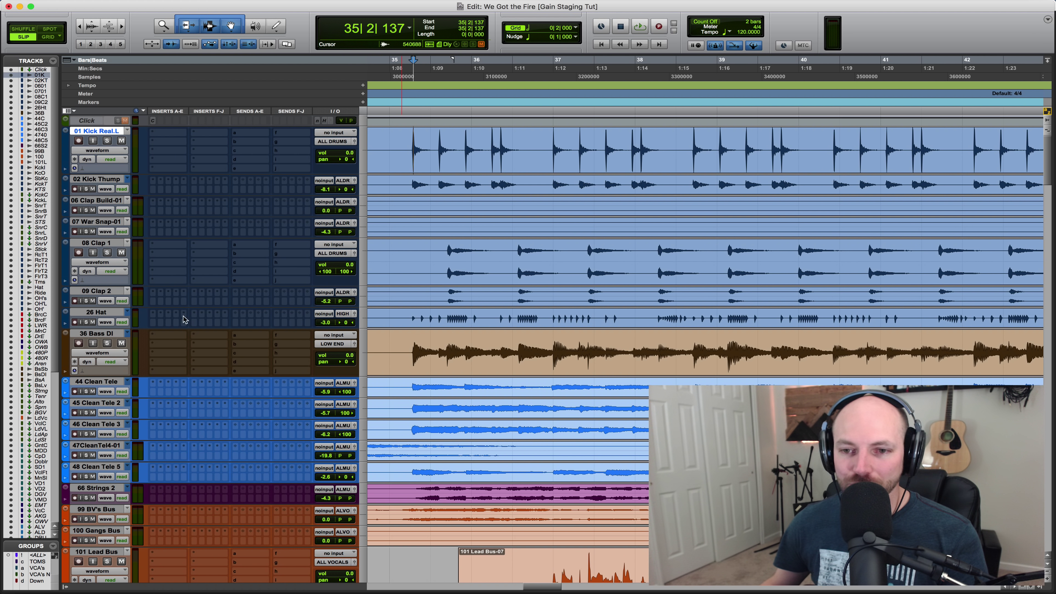
Insert Kush Novatron on 36 Bass DI, move its window up, and enlarge the bass waveforms
{"action": "left_click", "coordinate": [158, 338]}
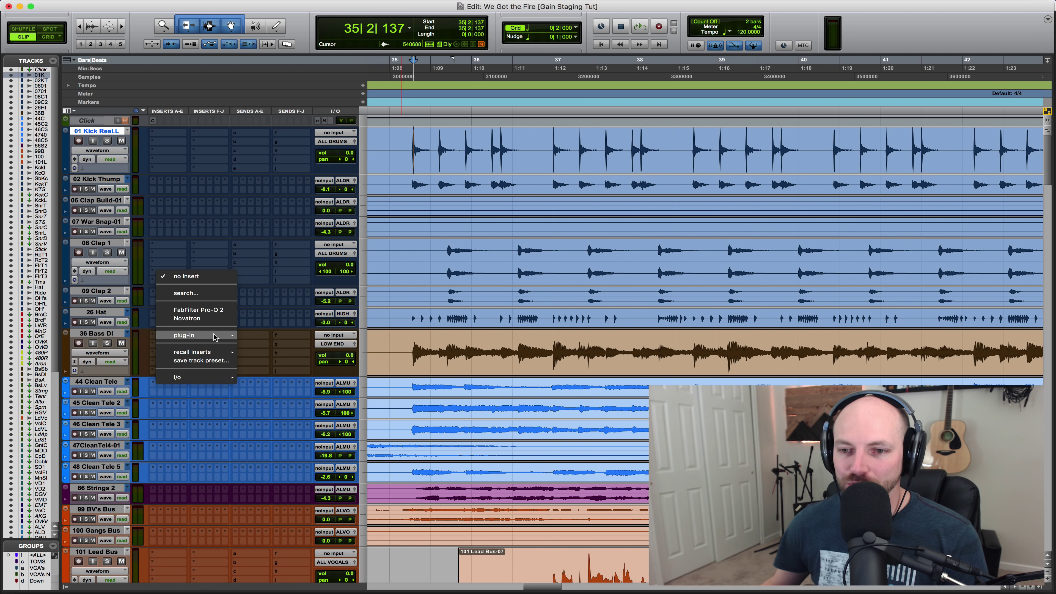
{"action": "mouse_move", "coordinate": [208, 335]}
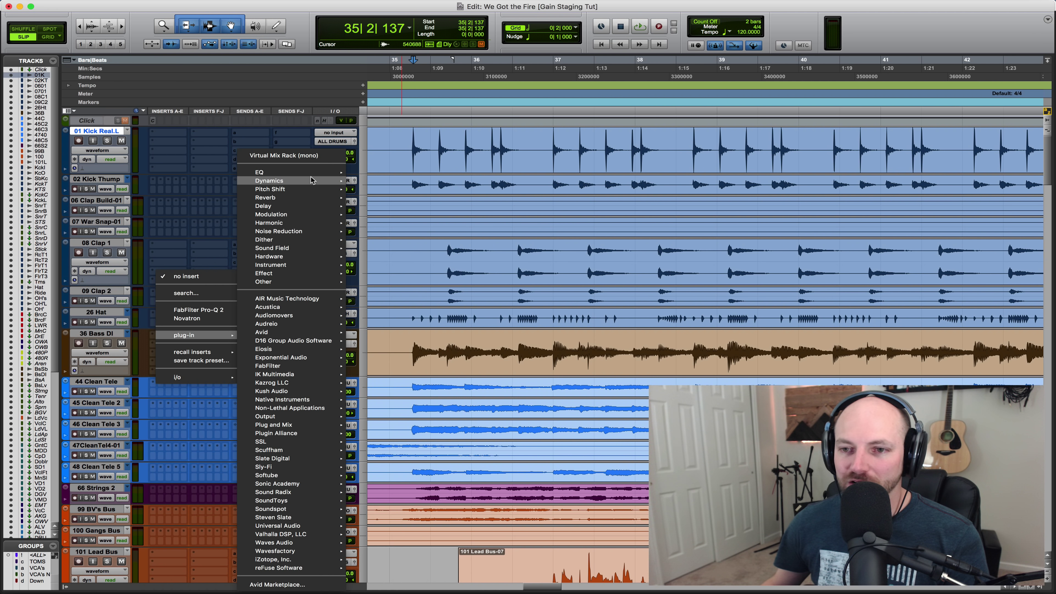
{"action": "key", "text": "Escape"}
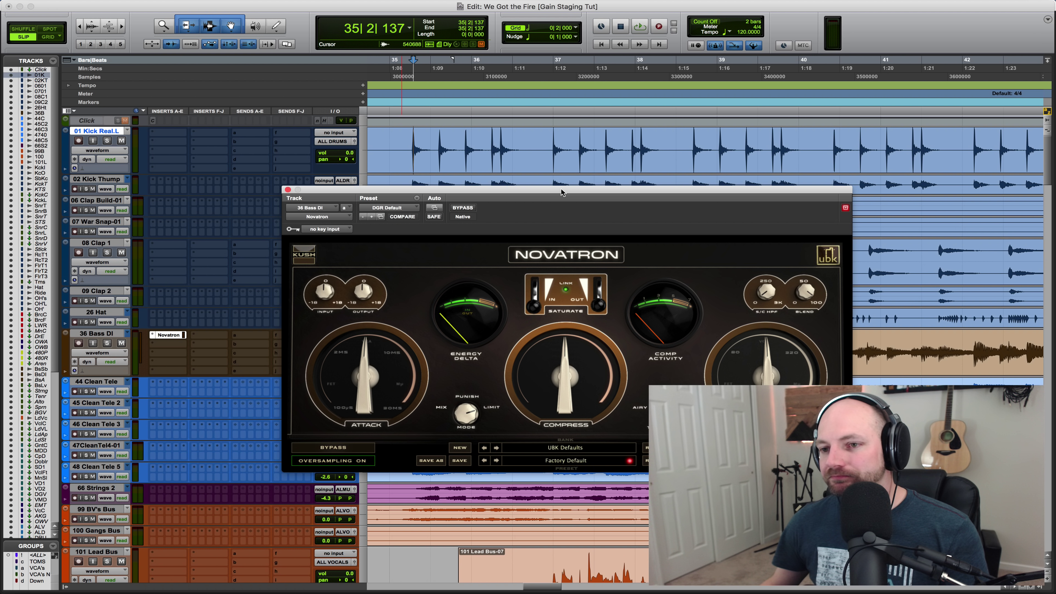
{"action": "left_click_drag", "start_coordinate": [561, 192], "coordinate": [528, 43]}
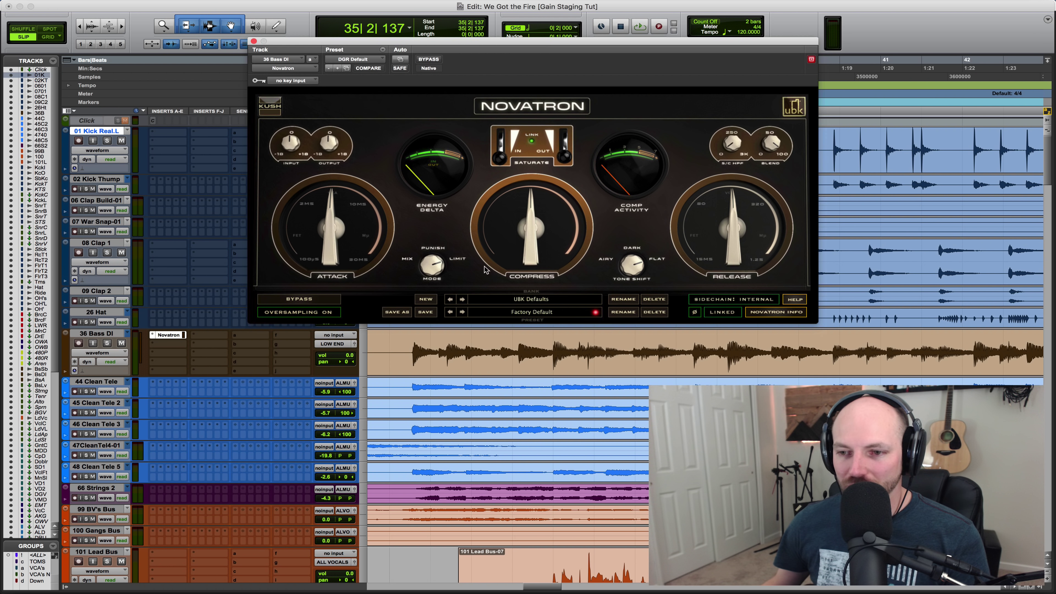
{"action": "left_click", "coordinate": [398, 342]}
{"action": "key", "text": "super+bracketleft"}
{"action": "key", "text": "super+bracketleft"}
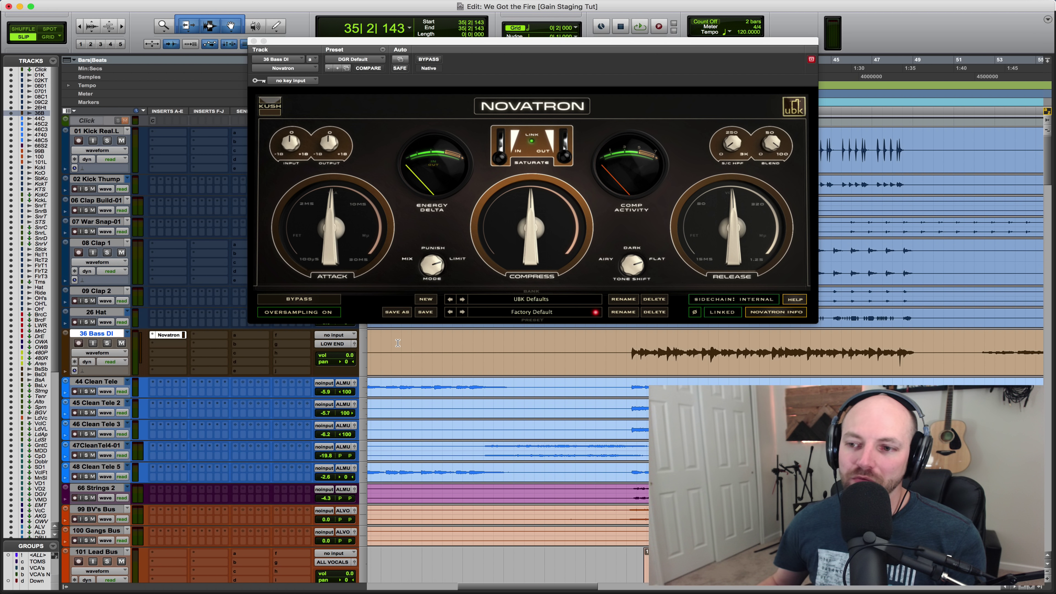
{"action": "key", "text": "super+alt+bracketright"}
{"action": "key", "text": "super+alt+bracketright"}
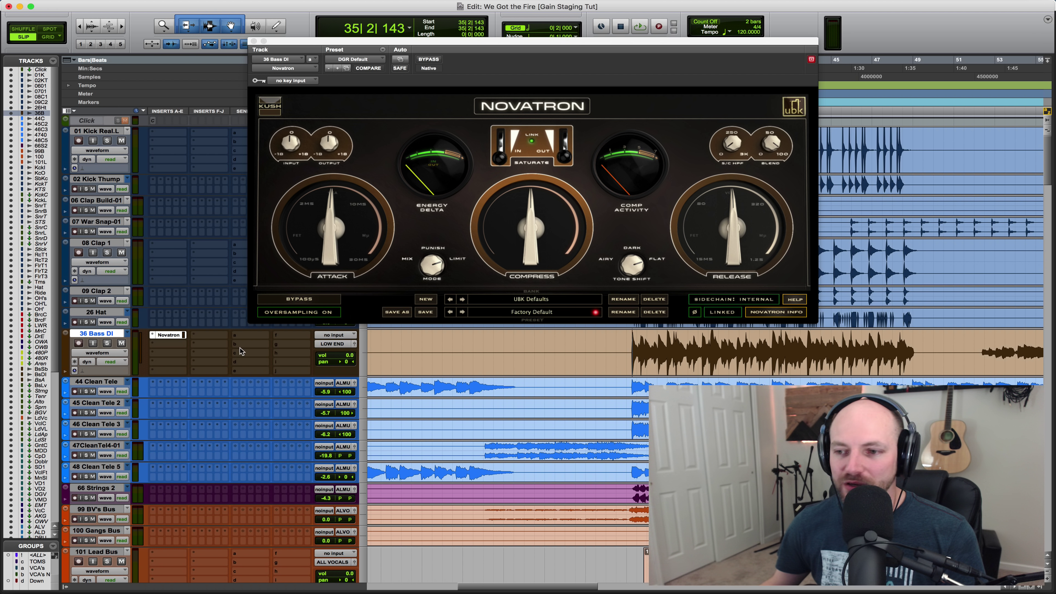
Solo 36 Bass DI and raise Novatron's input drive during playback
{"action": "key", "text": "shift+s"}
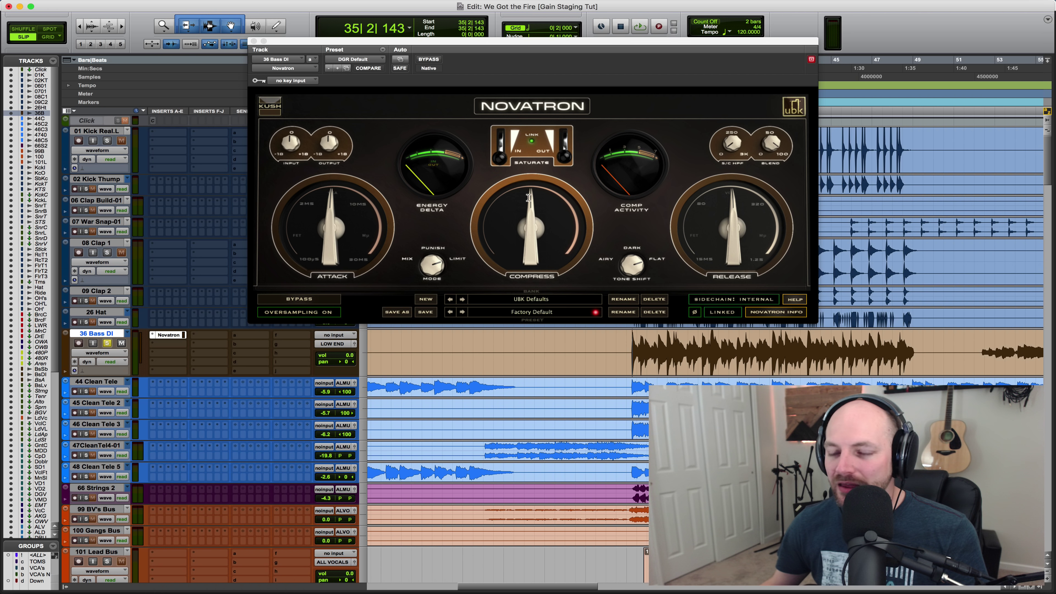
{"action": "key", "text": "space"}
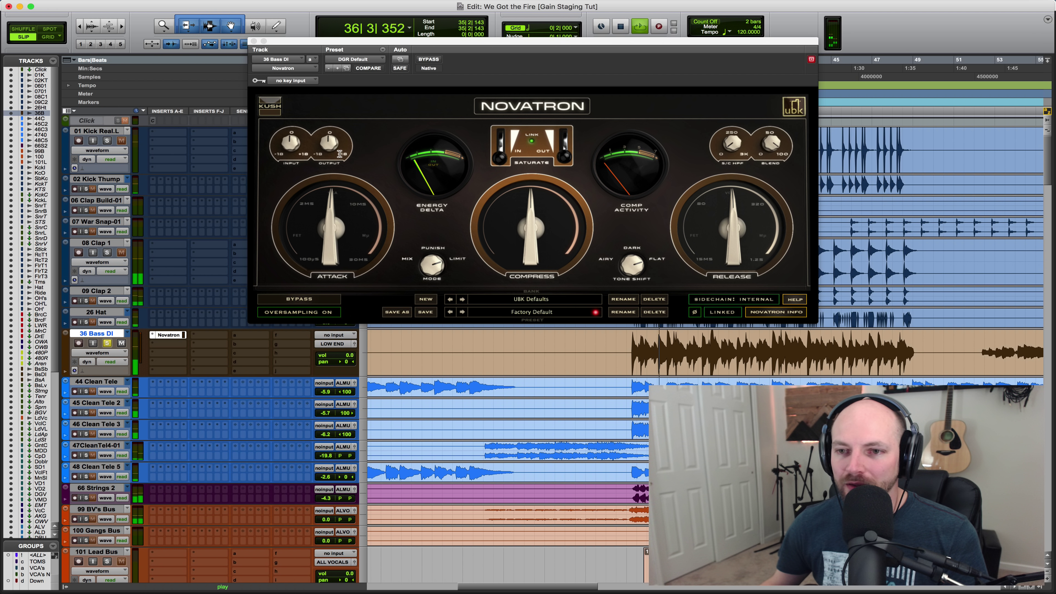
{"action": "left_click", "coordinate": [290, 137]}
{"action": "left_click_drag", "start_coordinate": [290, 137], "coordinate": [290, 113]}
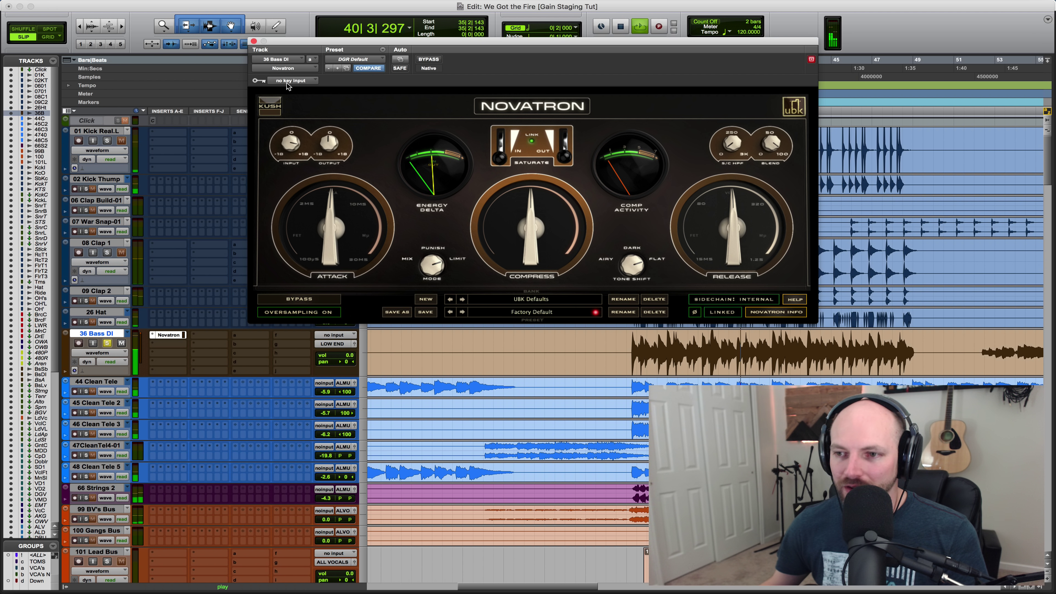
{"action": "key", "text": "space"}
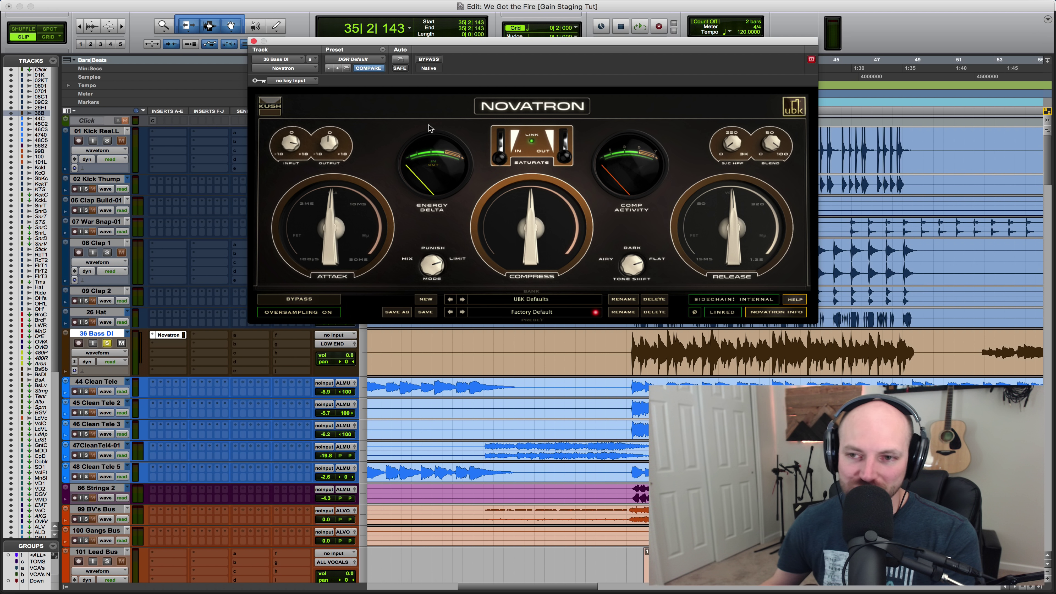
Compare the bass with Novatron bypassed and active
{"action": "left_click", "coordinate": [436, 61]}
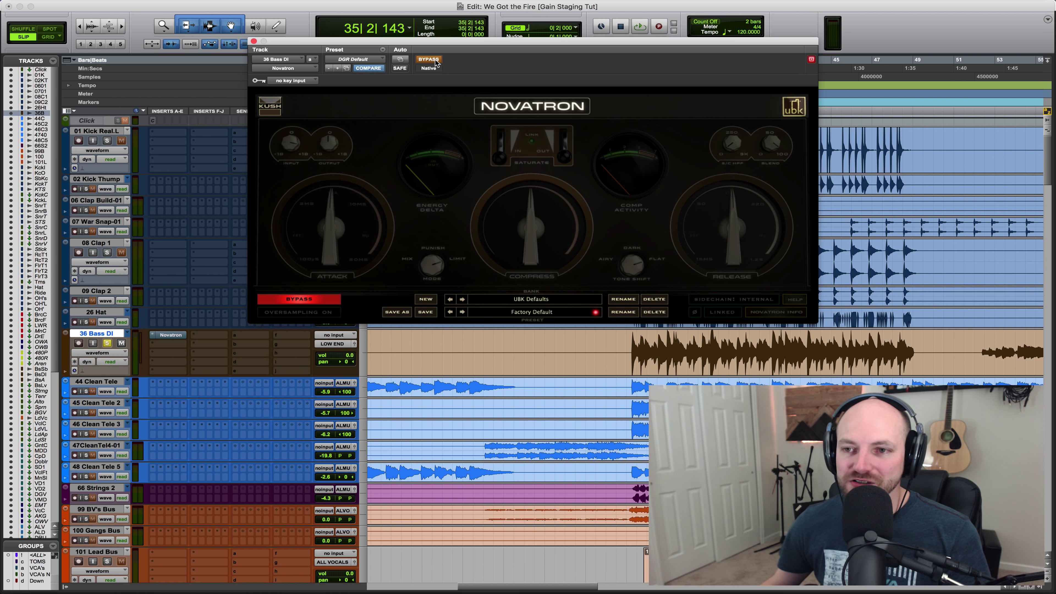
{"action": "key", "text": "space"}
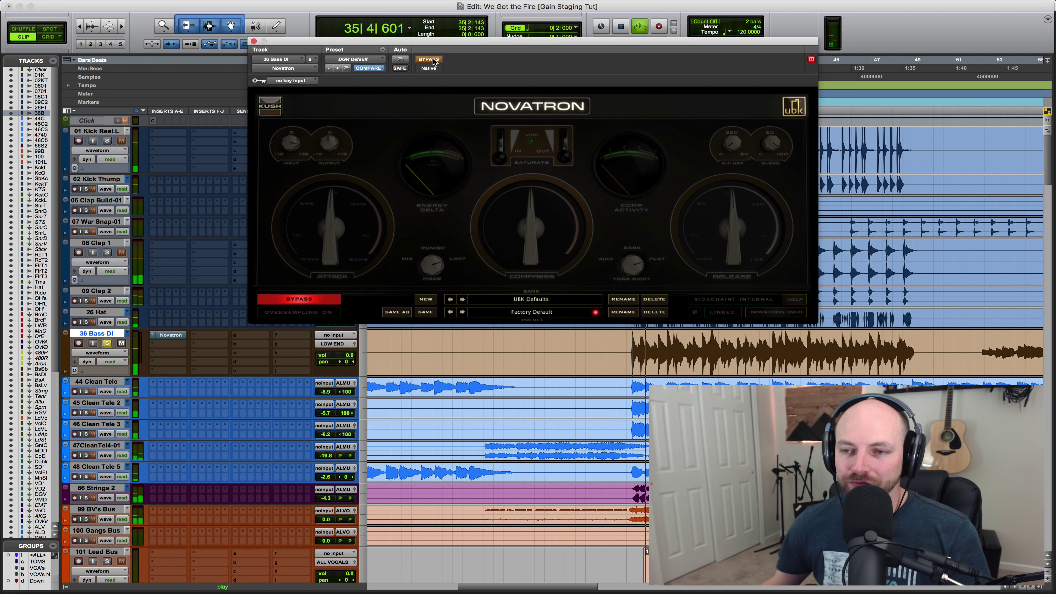
{"action": "left_click", "coordinate": [434, 60]}
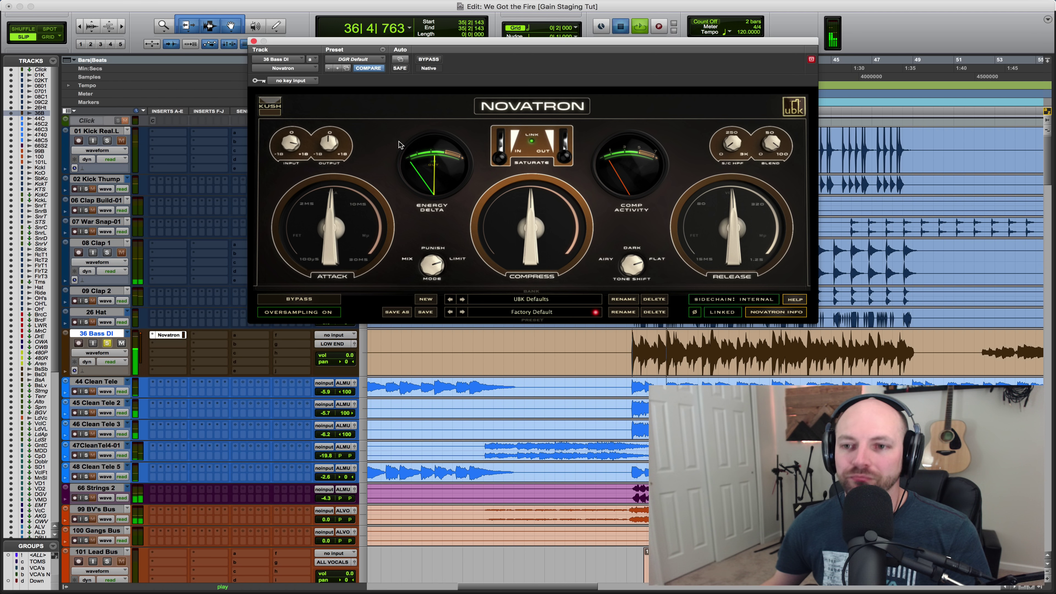
{"action": "key", "text": "space"}
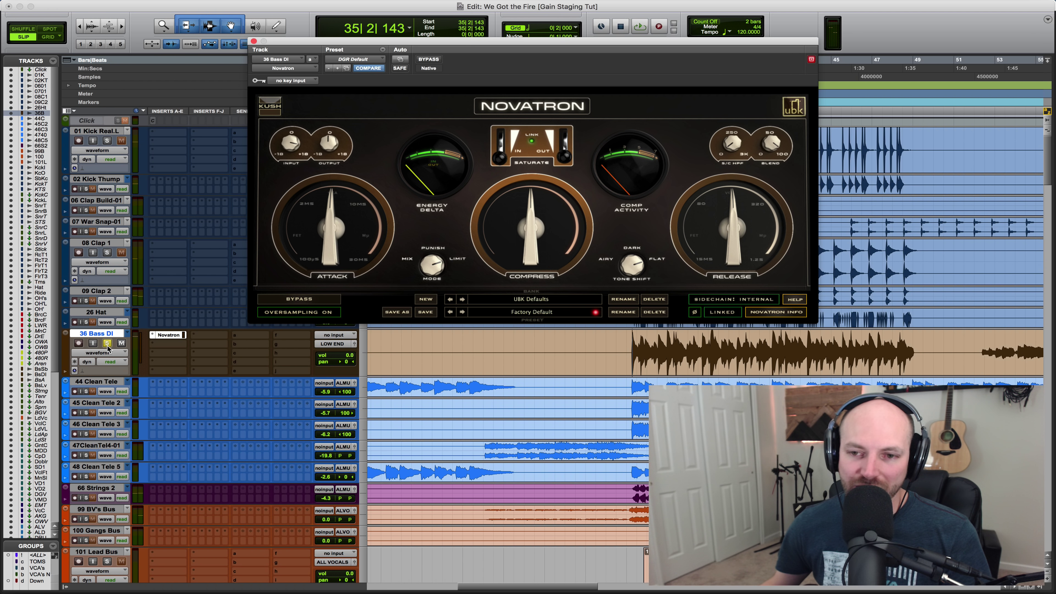
{"action": "left_click", "coordinate": [176, 293]}
{"action": "key", "text": "space"}
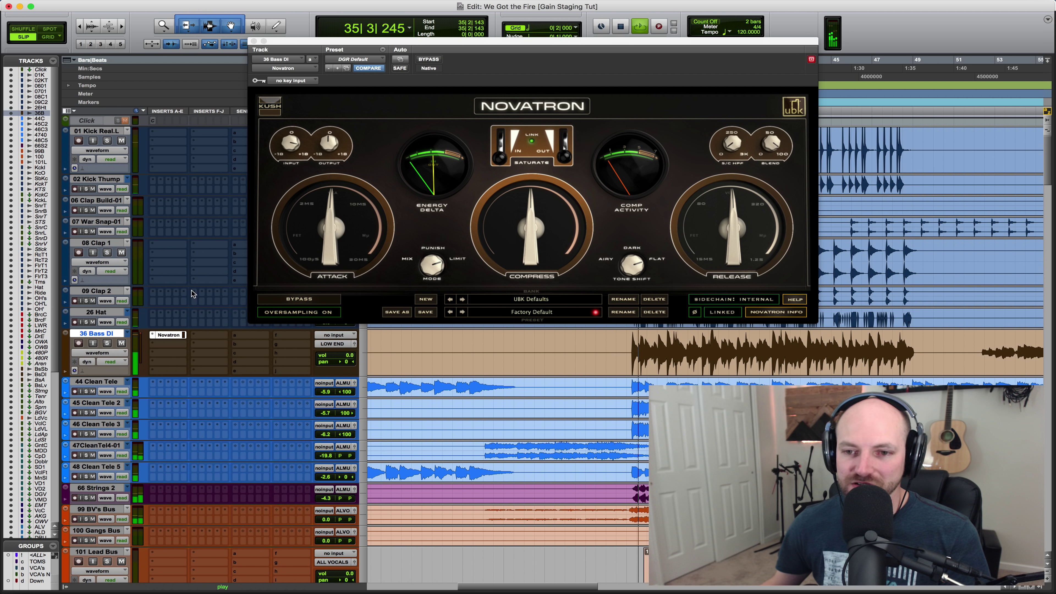
{"action": "key", "text": "space"}
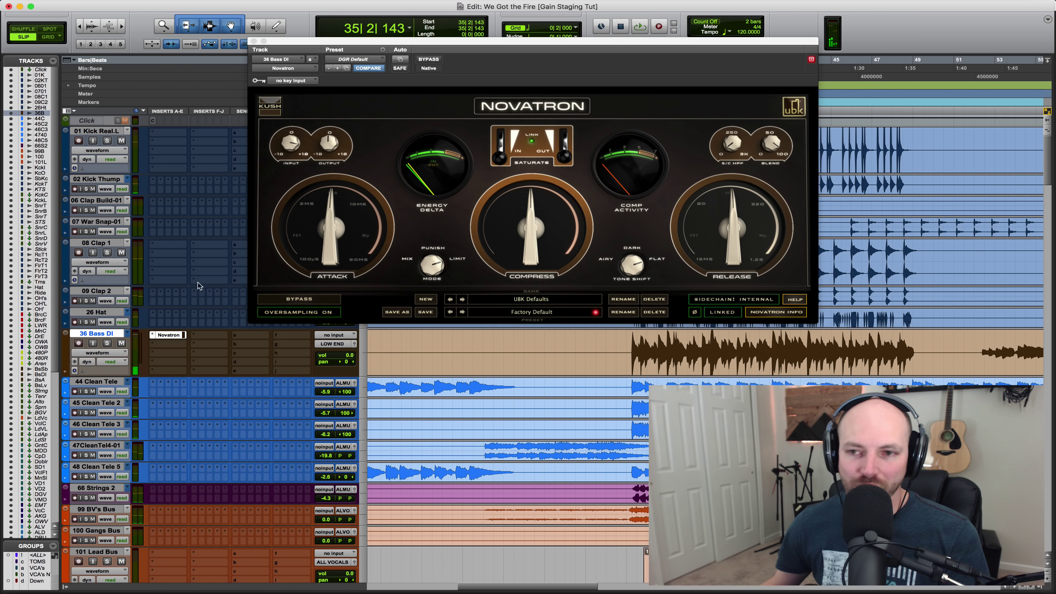
Lower Novatron's output to about -5 and recheck the level by bypass comparison
{"action": "left_click_drag", "start_coordinate": [329, 142], "coordinate": [308, 184]}
{"action": "key", "text": "space"}
{"action": "key", "text": "shift+s"}
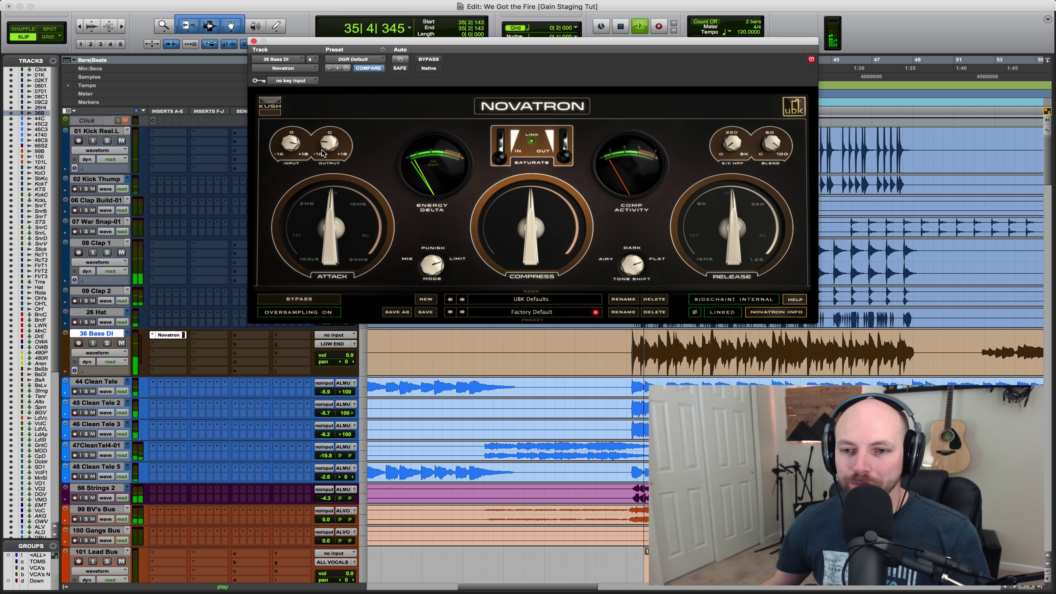
{"action": "left_click", "coordinate": [428, 59]}
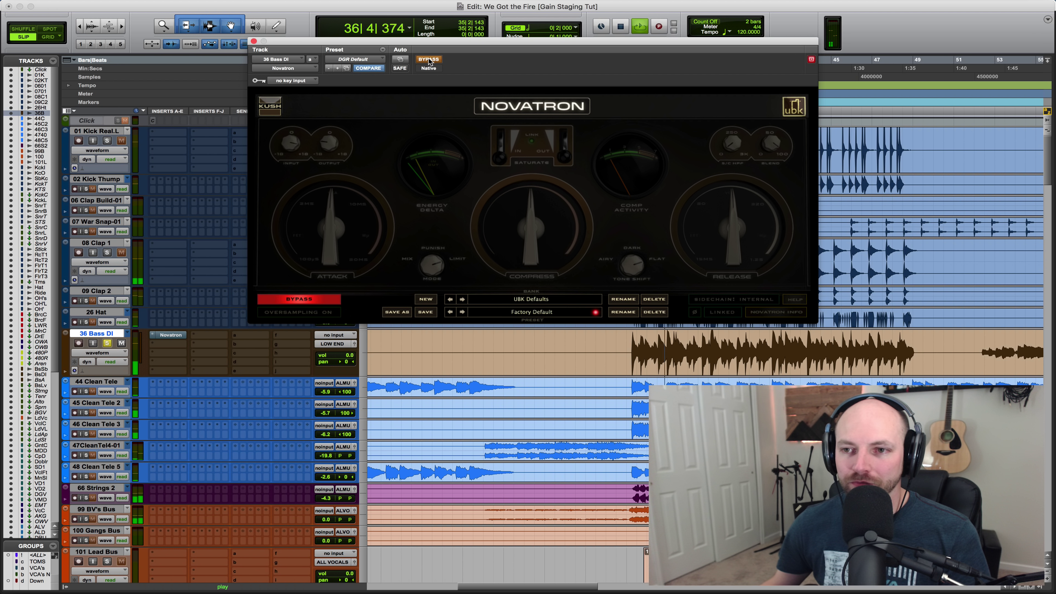
{"action": "left_click", "coordinate": [428, 59]}
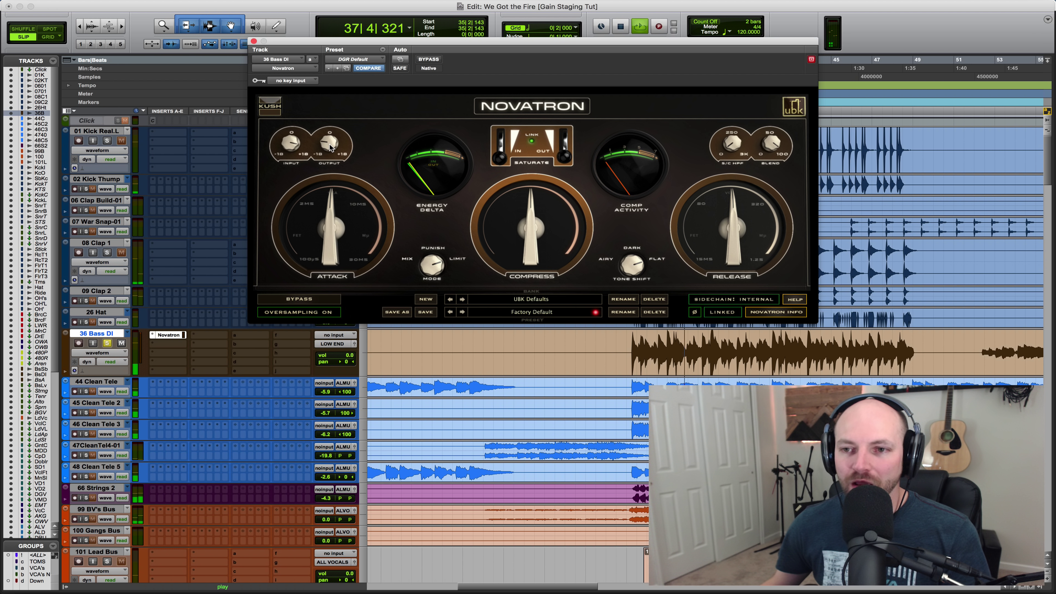
{"action": "key", "text": "space"}
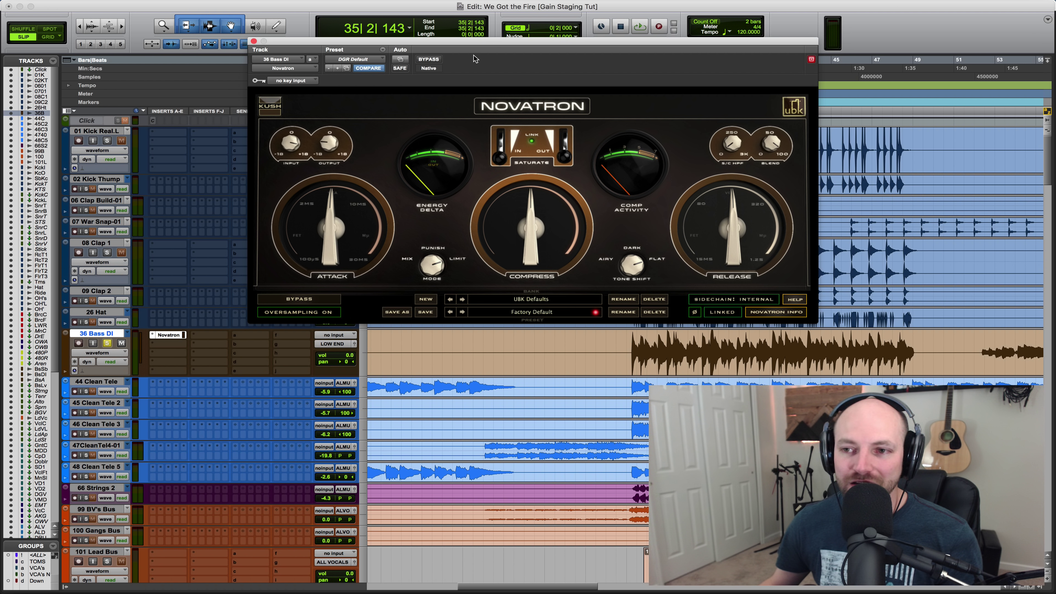
Close the Novatron plug-in window on Bass DI to return to the Edit window
{"action": "left_click", "coordinate": [254, 42]}
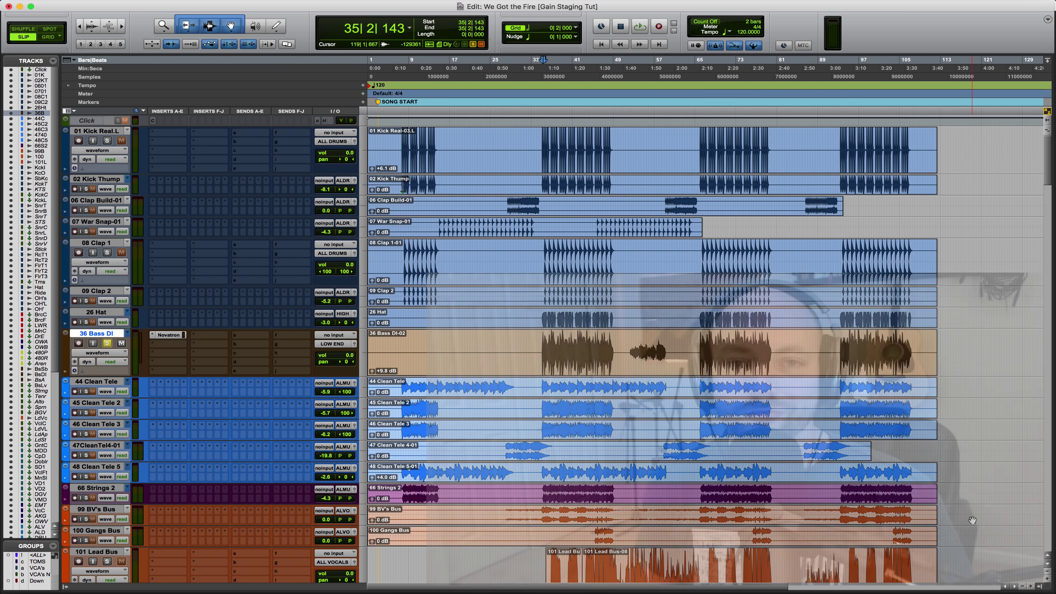